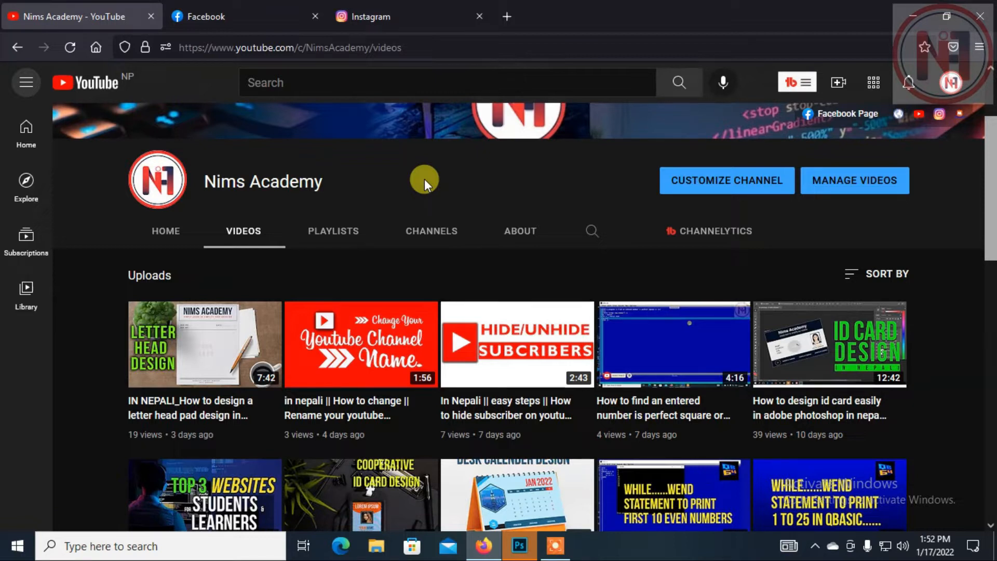
scroll(424, 179, "up", 3)
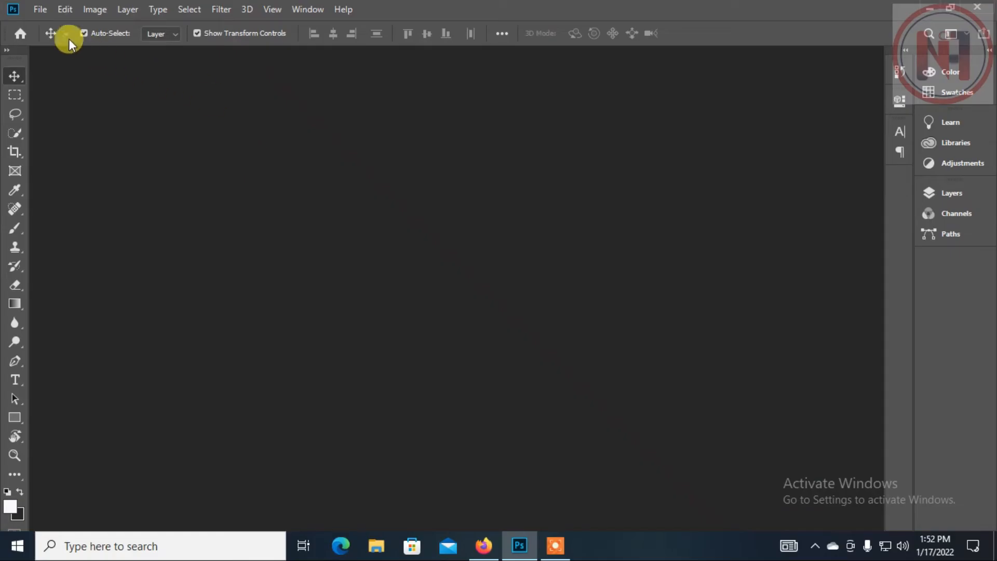
Start a new document and name it "2x3ft poster design"
left_click(40, 9)
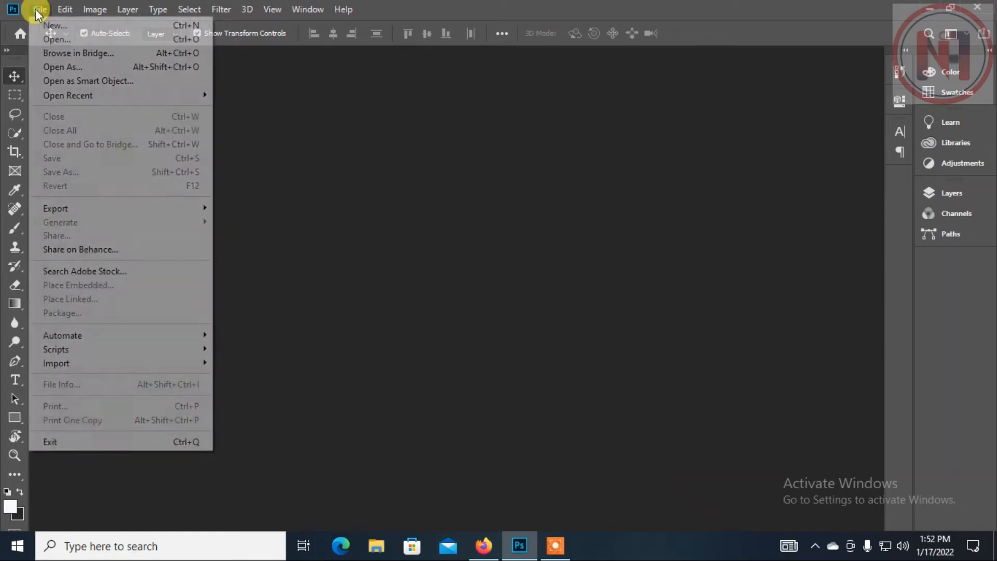
left_click(45, 27)
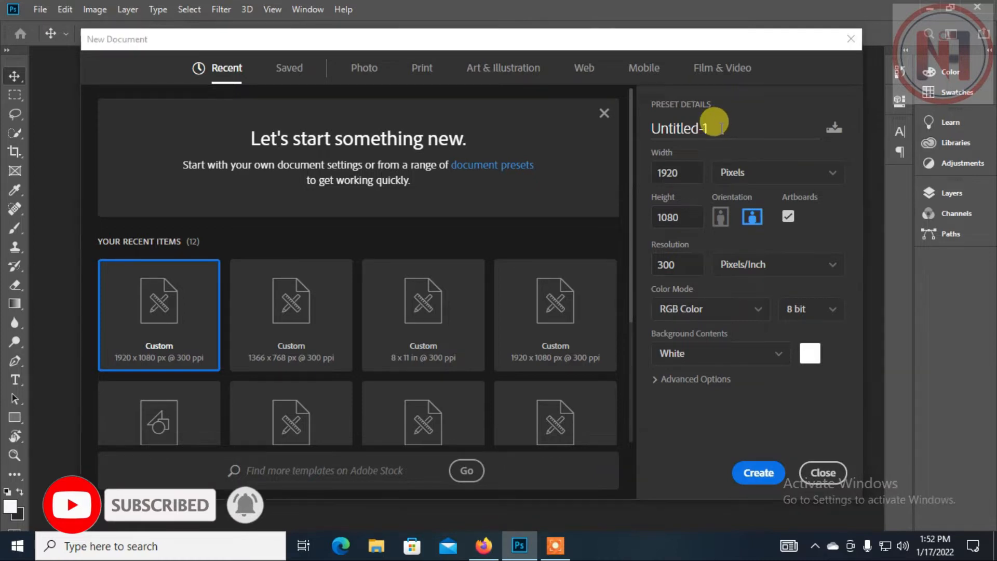
left_click_drag(721, 125, 619, 130)
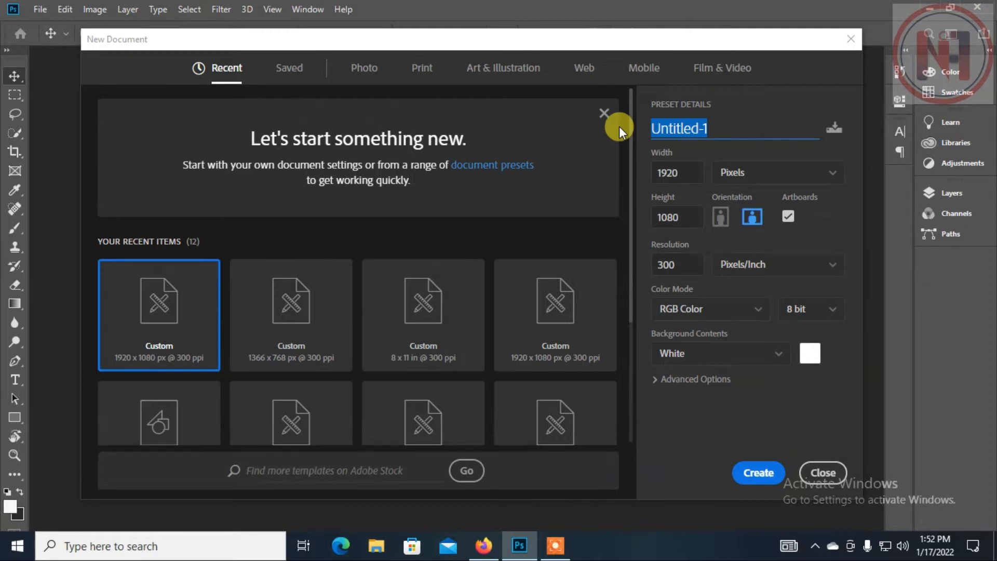
type("@")
key("BackSpace")
type("2x3")
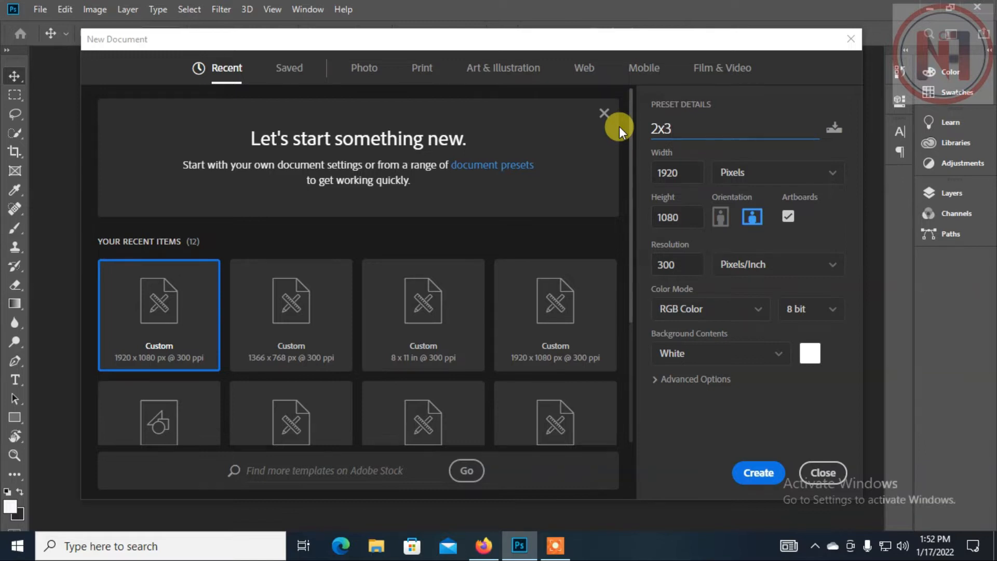
type("ft poster design")
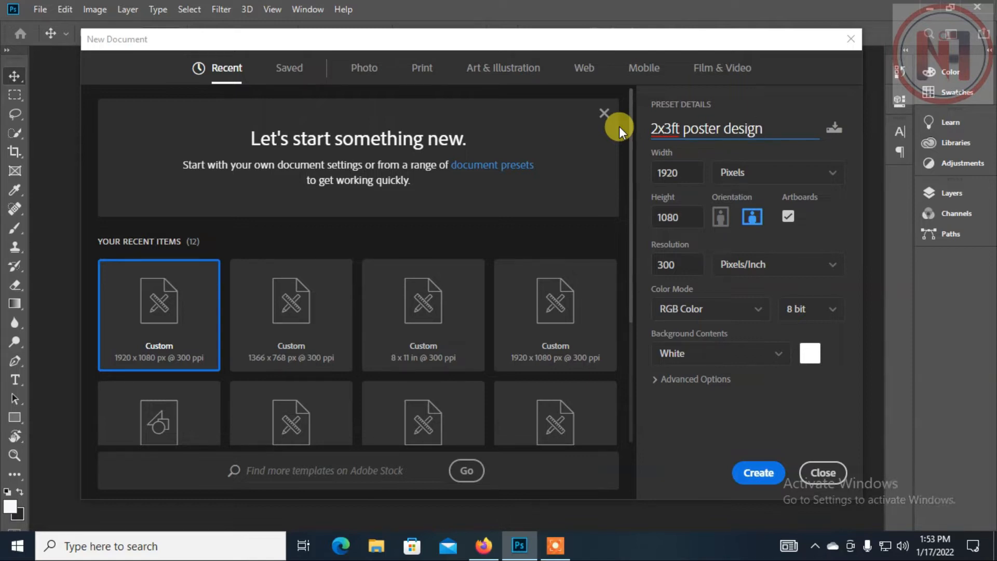
Set the new document's units to inches, with width 12*3 (36) and height 12*2 (24)
left_click(743, 177)
left_click(744, 228)
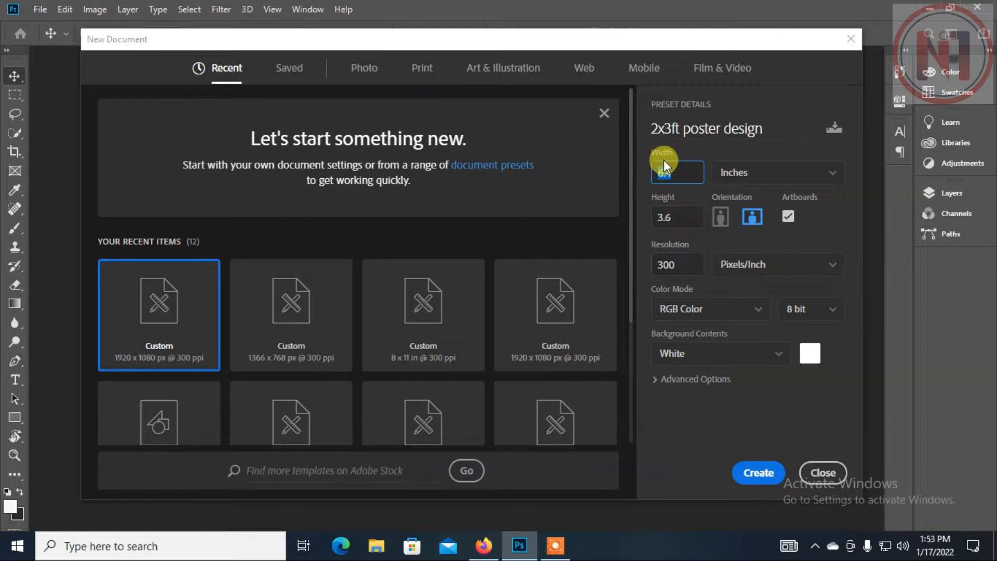
key("BackSpace")
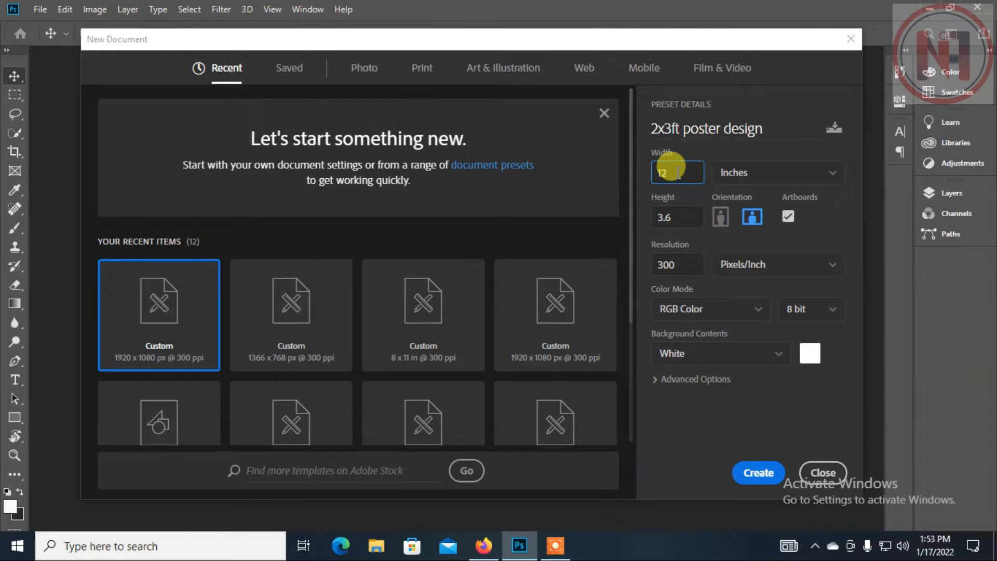
type("*3")
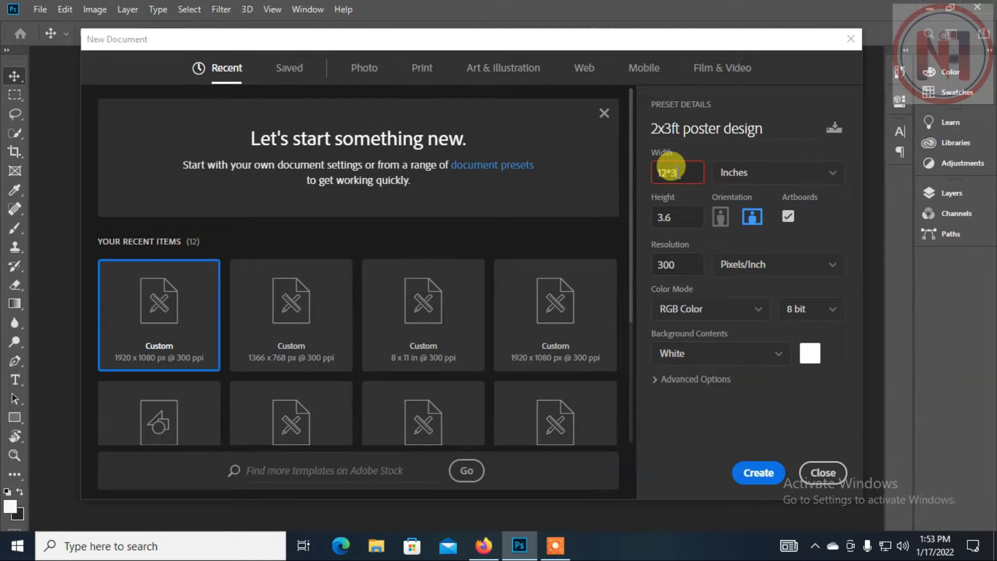
left_click(675, 217)
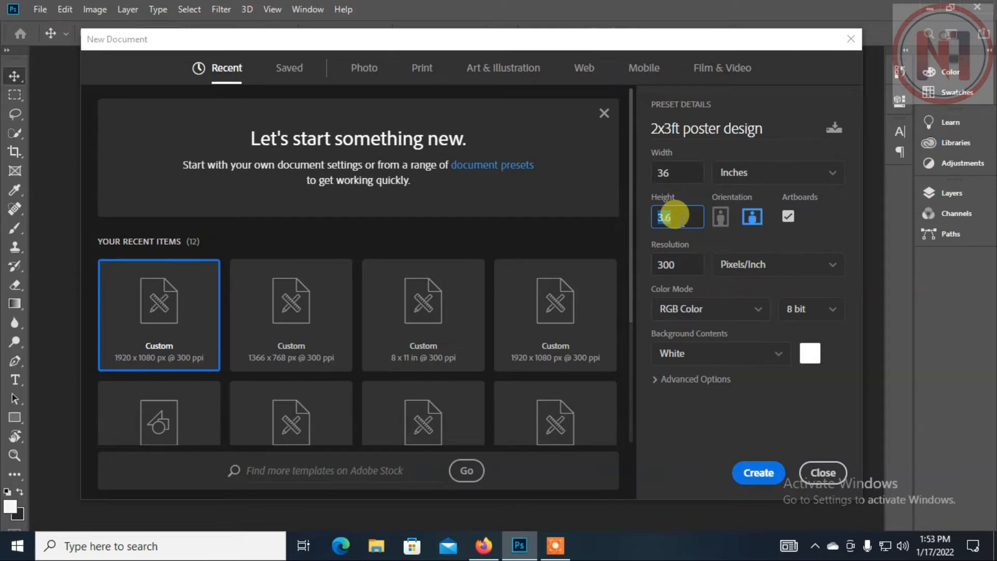
type("12*2")
Examine the colour mode options offered for the new document
left_click(691, 310)
left_click(690, 311)
left_click(758, 312)
left_click(758, 312)
left_click(758, 312)
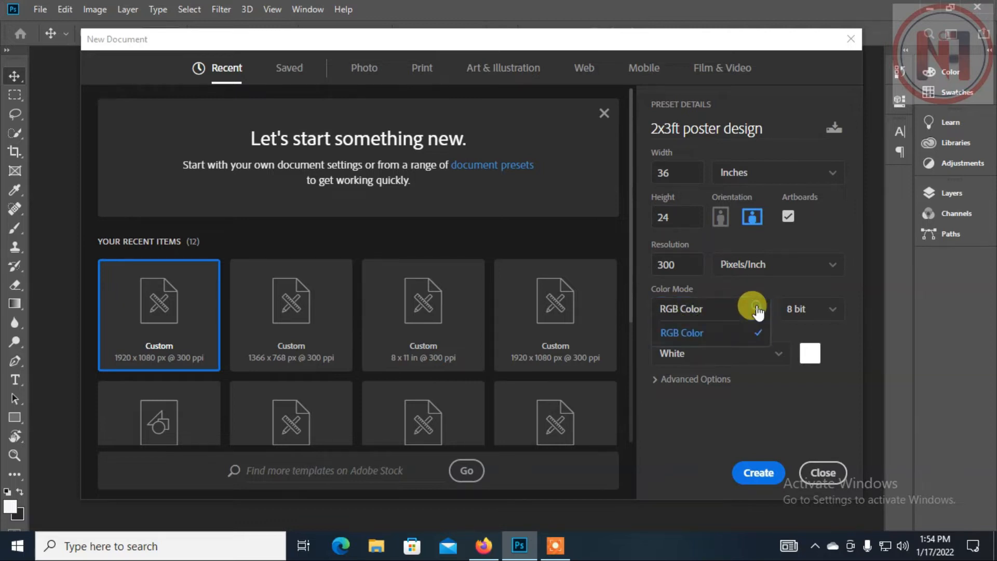
left_click(748, 311)
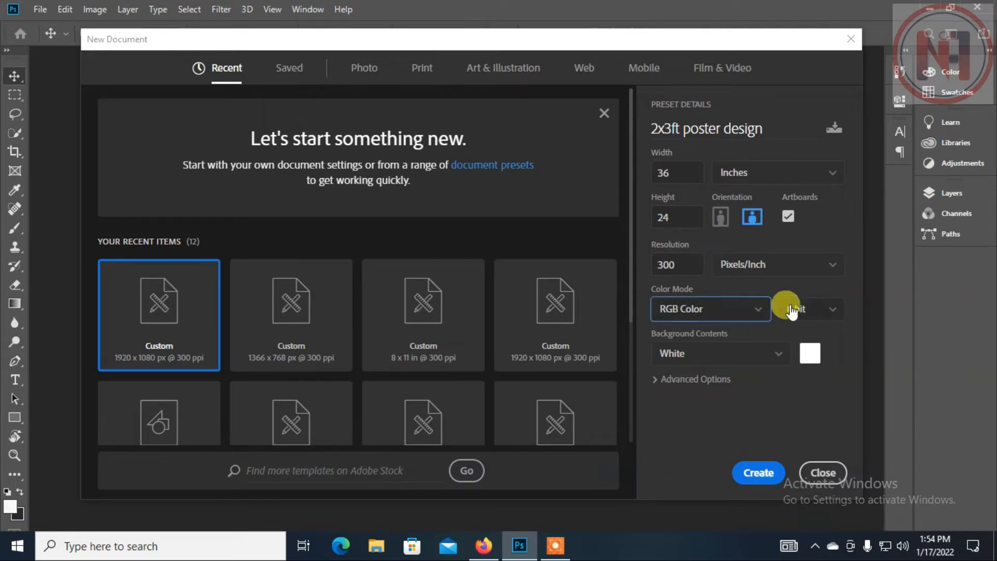
left_click(746, 311)
left_click(746, 312)
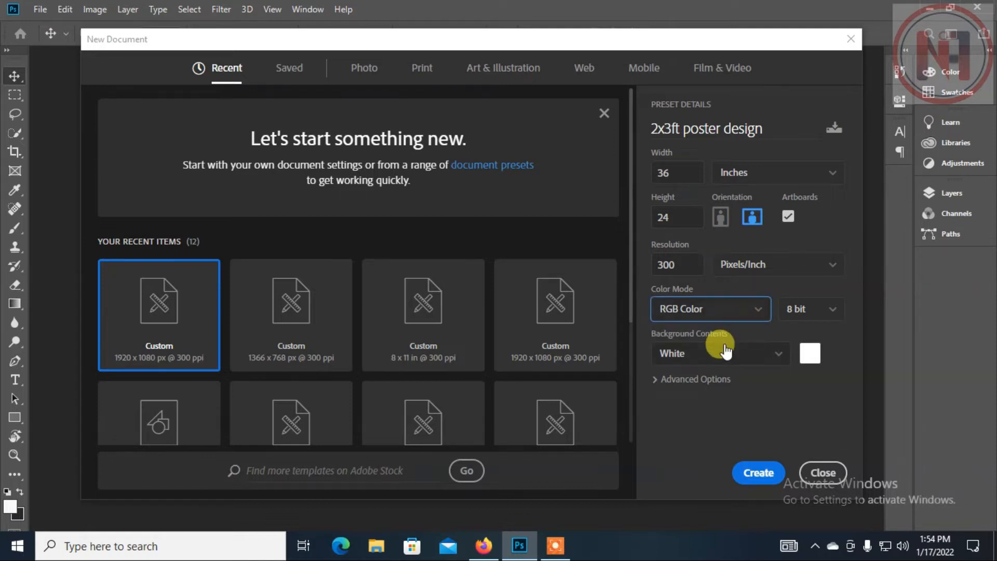
Set the background contents to Transparent and create the document, with the whole artboard in view
left_click(730, 359)
scroll(706, 402, "down", 1)
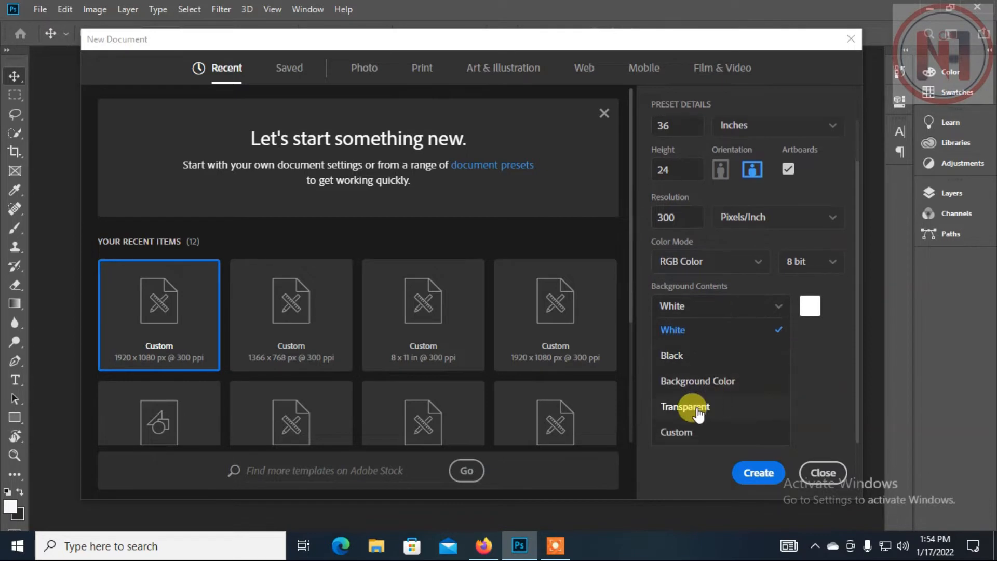
left_click(696, 407)
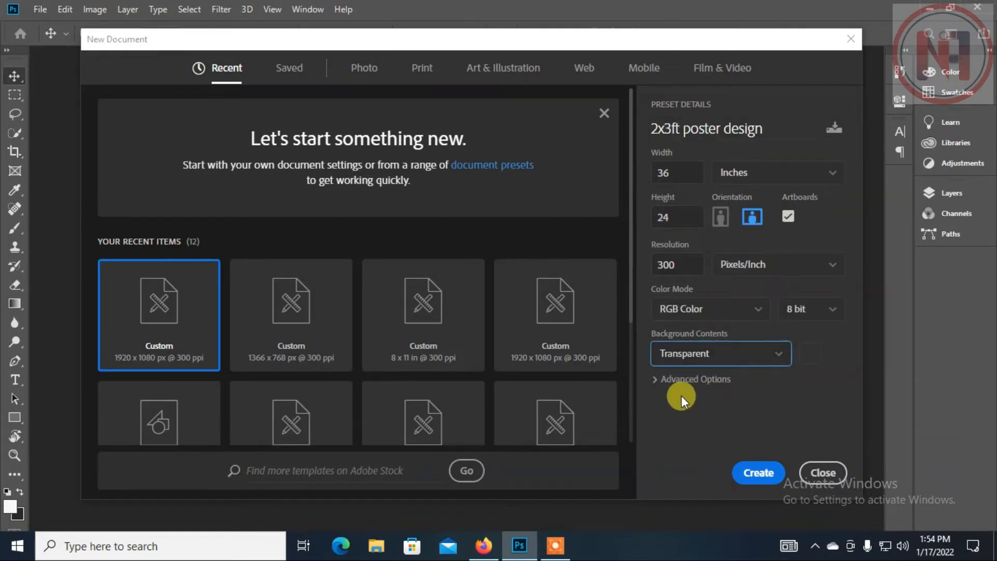
left_click(756, 479)
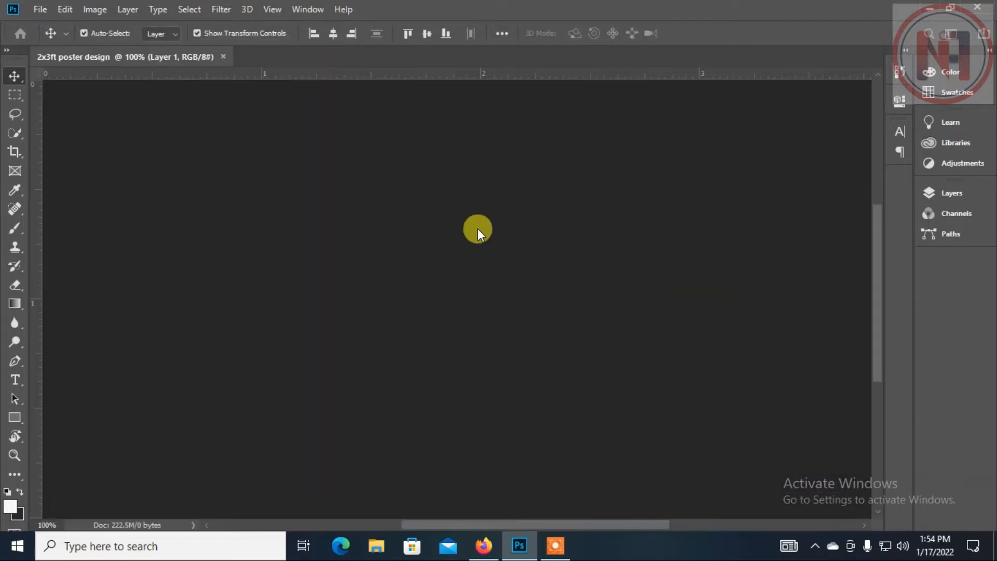
scroll(405, 210, "down", 1)
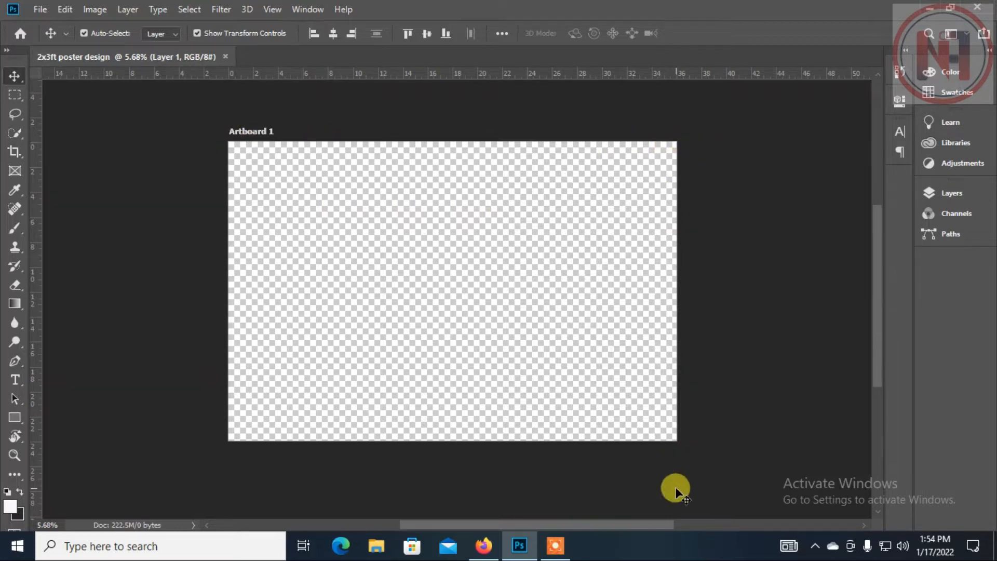
Draw a white rectangle about 11164 × 7560 px covering the whole artboard and slightly overlapping its edges
left_click(17, 422)
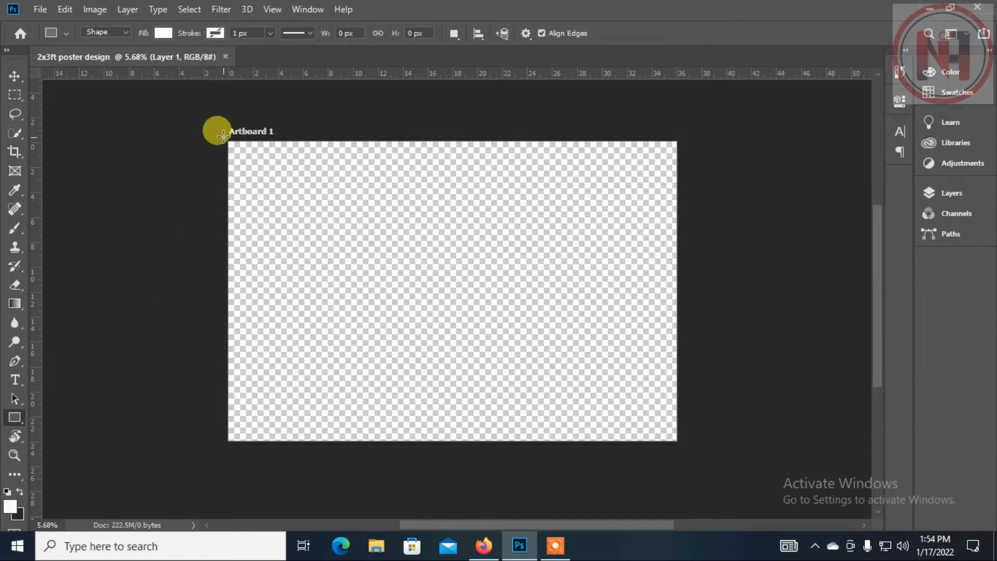
left_click_drag(223, 136, 683, 445)
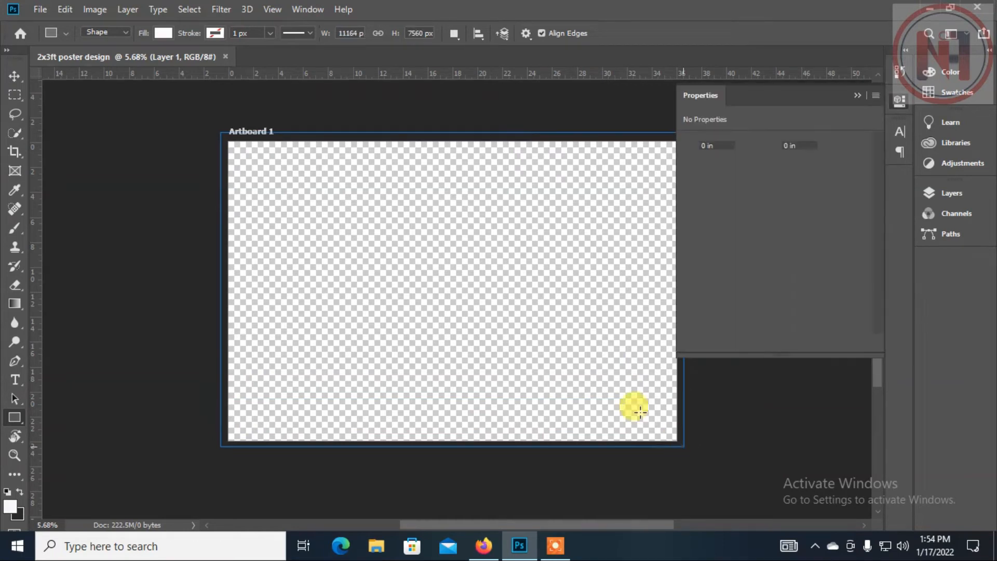
left_click(405, 177)
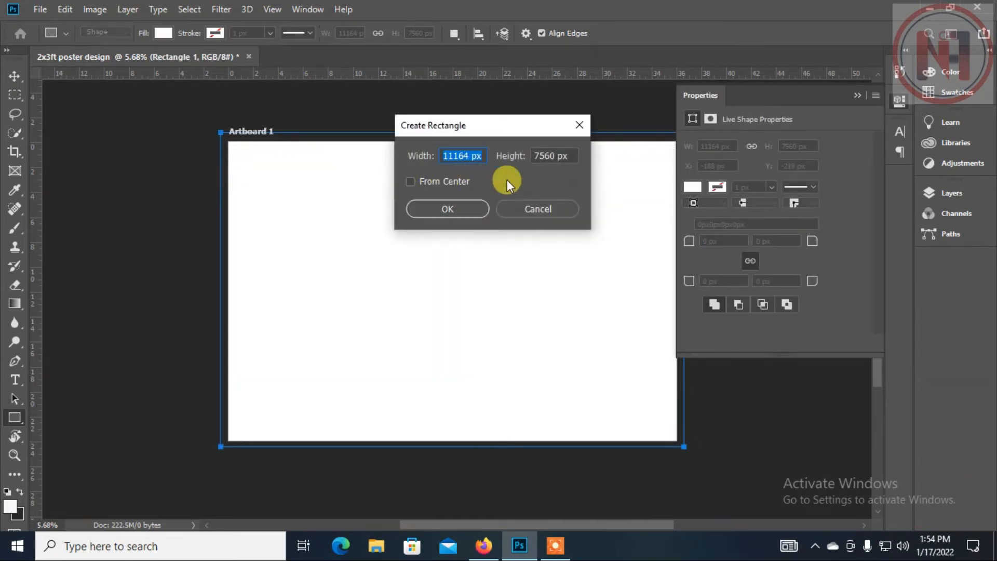
left_click(528, 206)
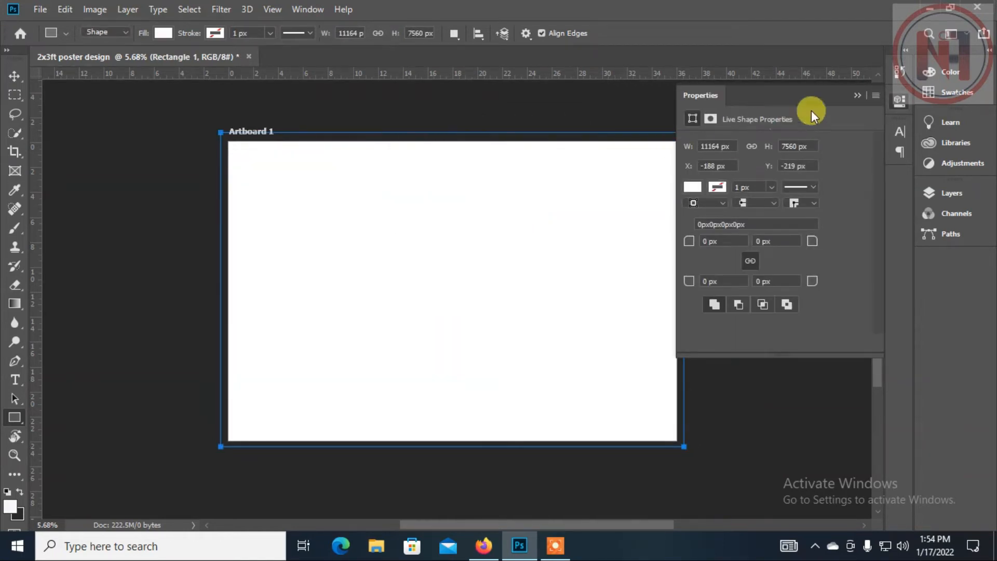
left_click(856, 96)
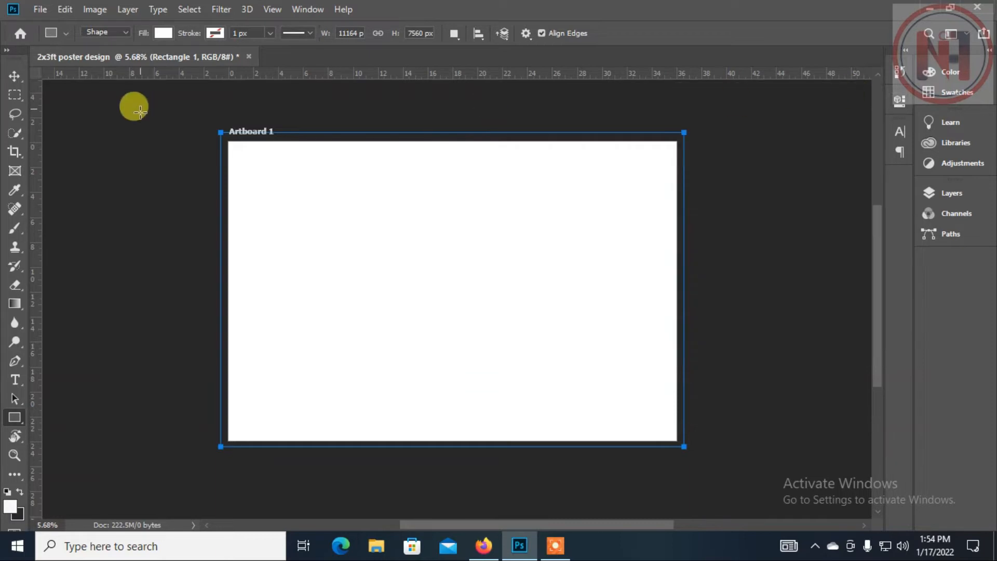
Change the background rectangle's solid fill to pale blue, eaeffe
left_click(14, 75)
left_click(384, 243)
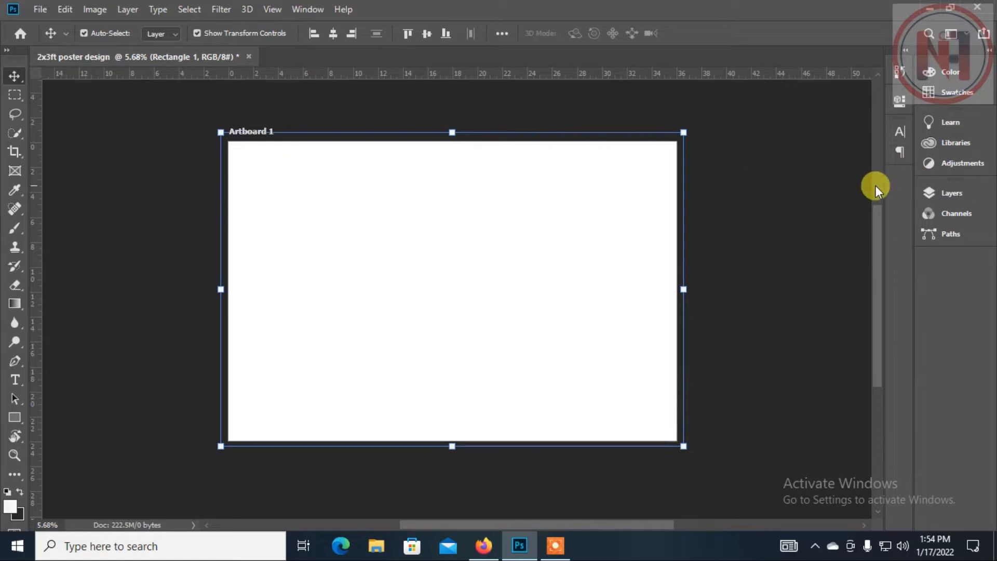
left_click(938, 189)
double_click(785, 292)
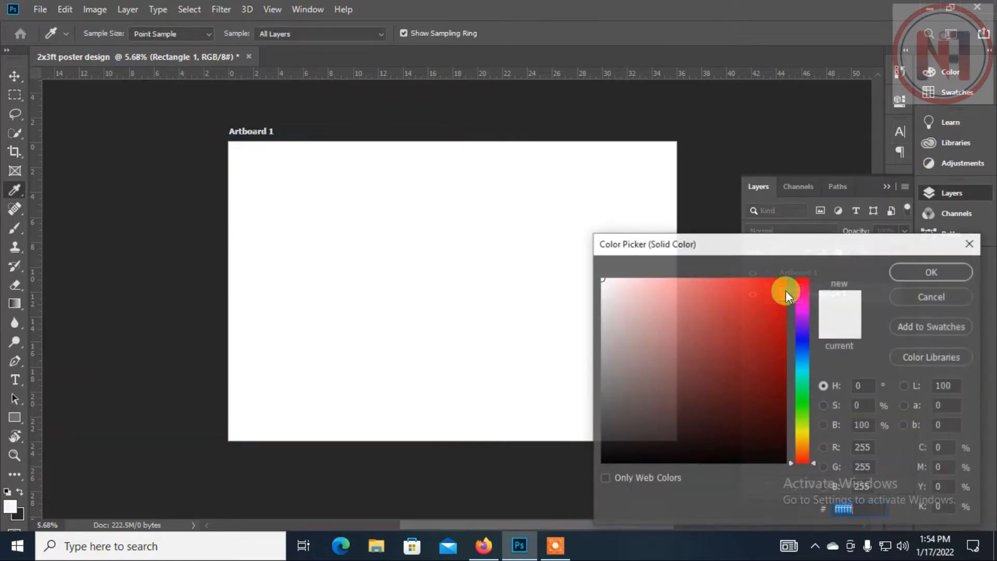
left_click(601, 292)
mouse_move(603, 288)
left_mouse_down()
mouse_move(614, 275)
mouse_move(606, 271)
mouse_move(615, 278)
left_mouse_up()
left_click_drag(807, 428, 806, 347)
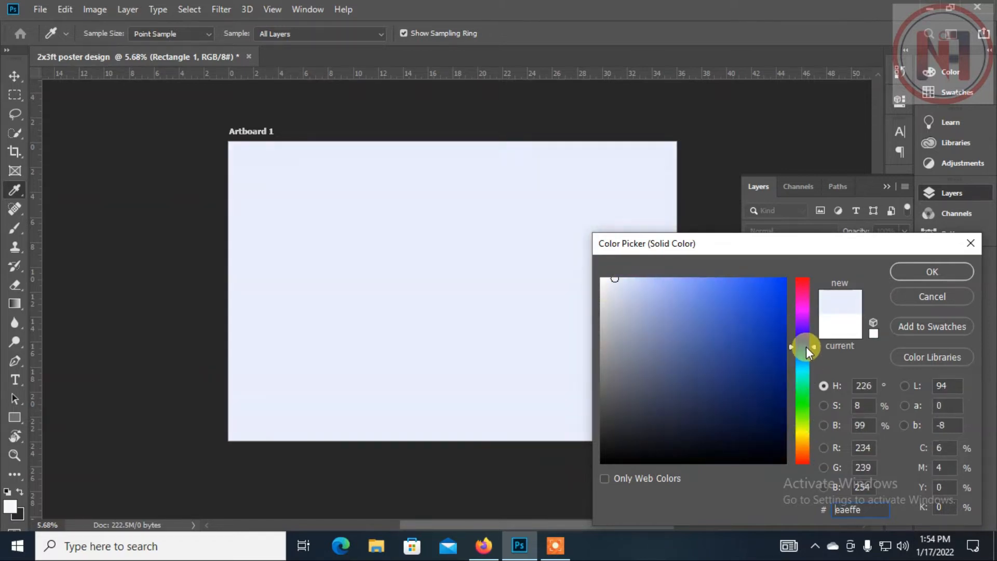
left_click(941, 270)
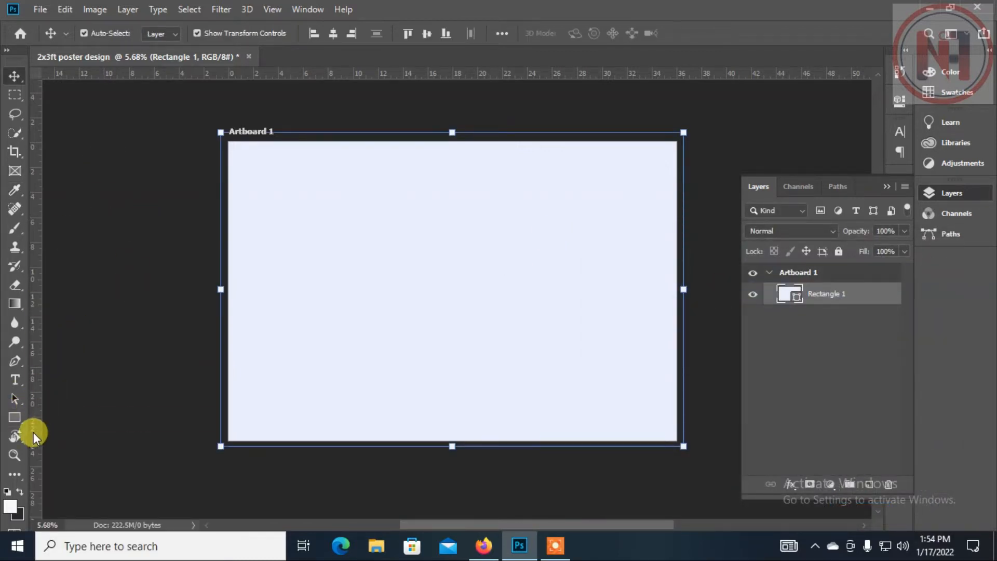
Draw a bright blue bar about 12484 × 1045 px across the artboard's lower edge and move it to about X -848, Y 6296 px
left_click(13, 418)
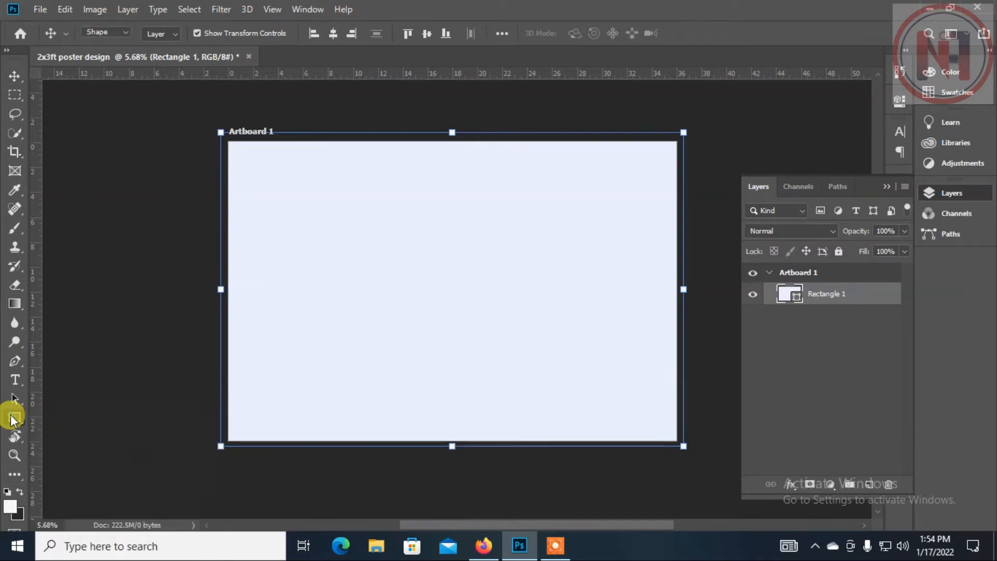
left_click_drag(181, 398, 699, 442)
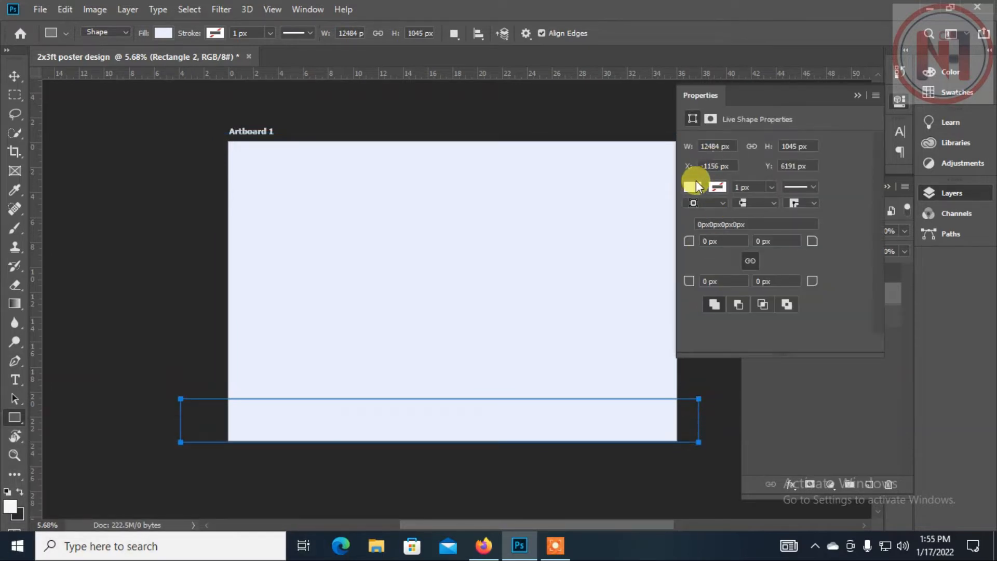
left_click(694, 186)
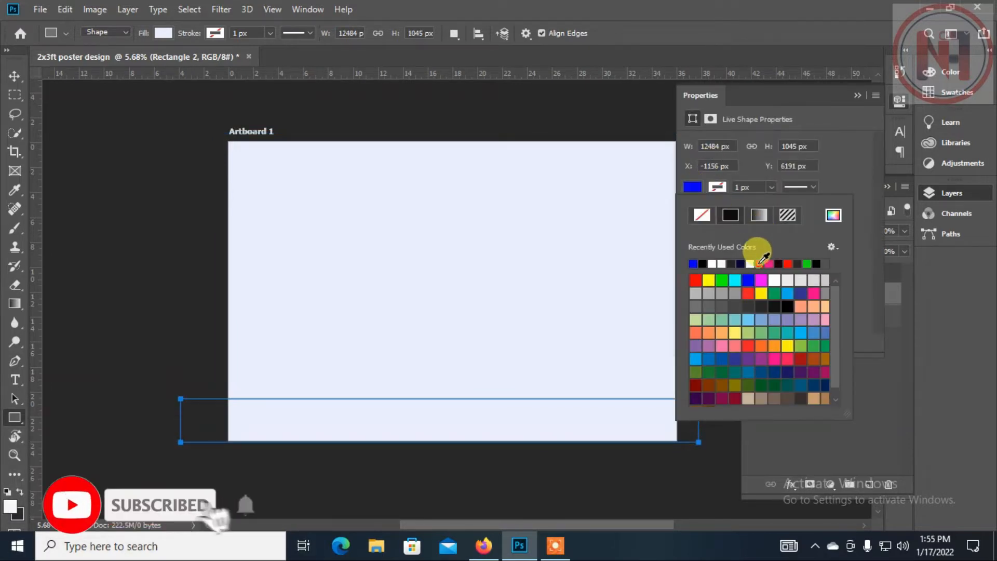
left_click(761, 262)
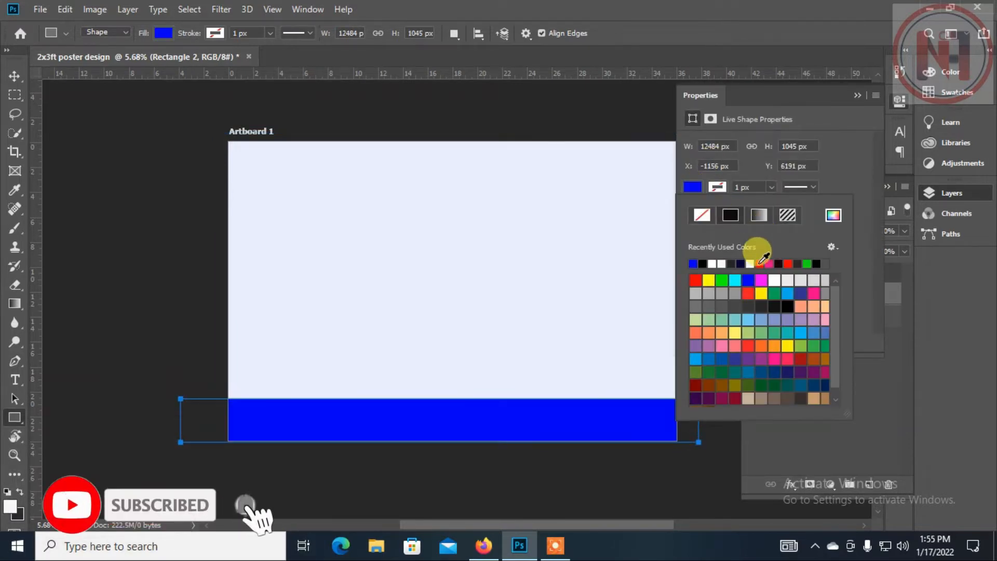
left_click(14, 76)
left_click_drag(432, 409, 478, 427)
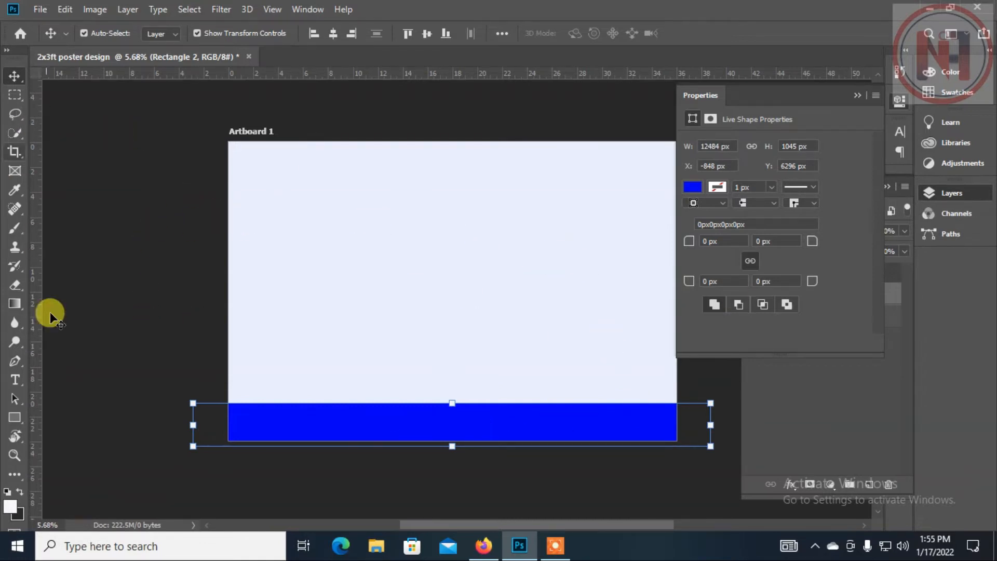
left_click(20, 413)
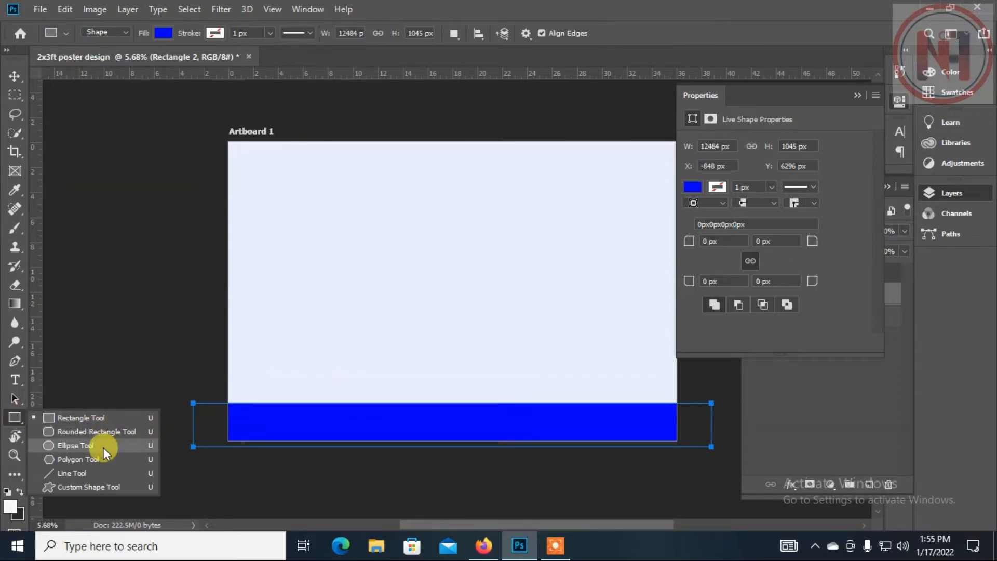
left_click(81, 447)
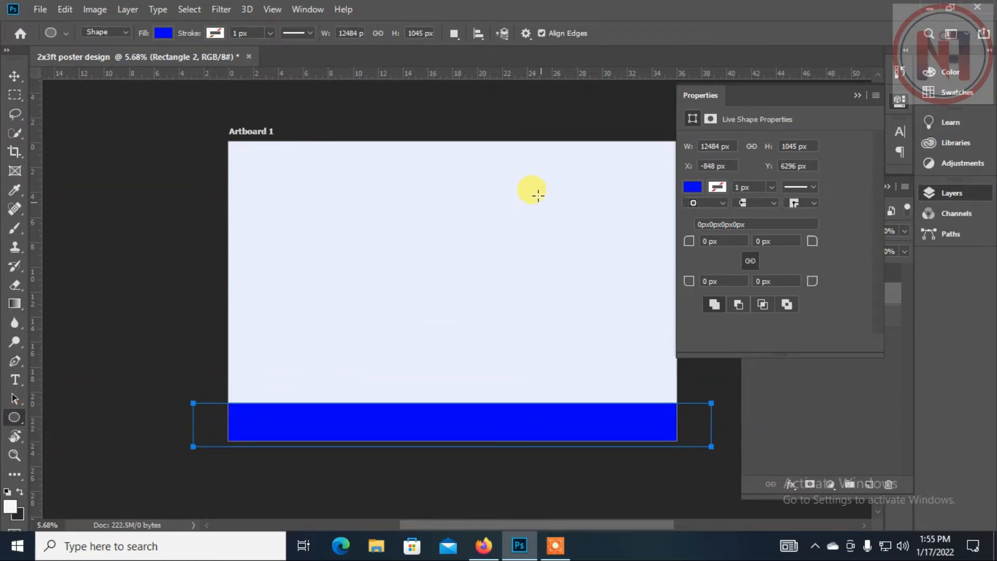
left_click_drag(501, 157, 670, 336)
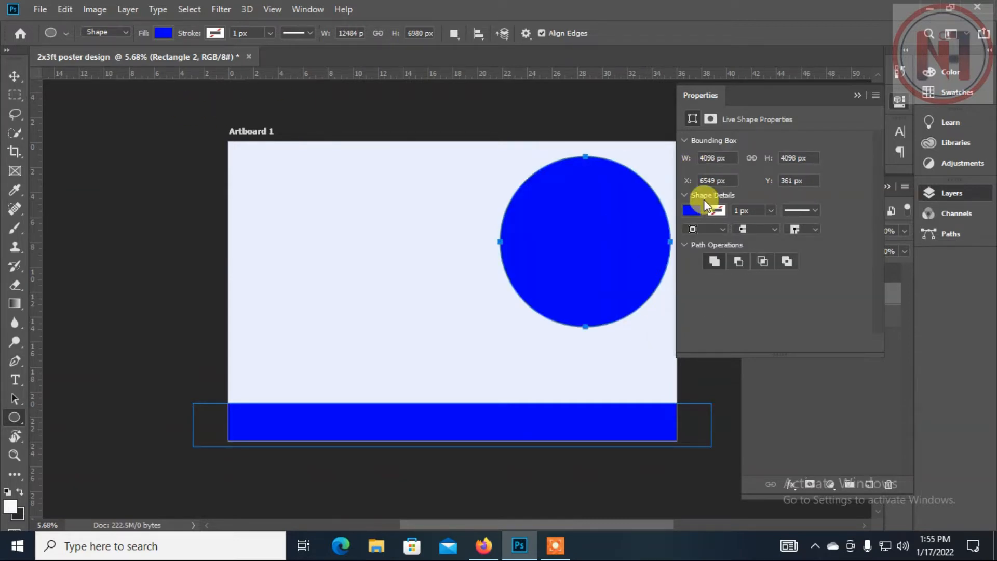
left_click(698, 210)
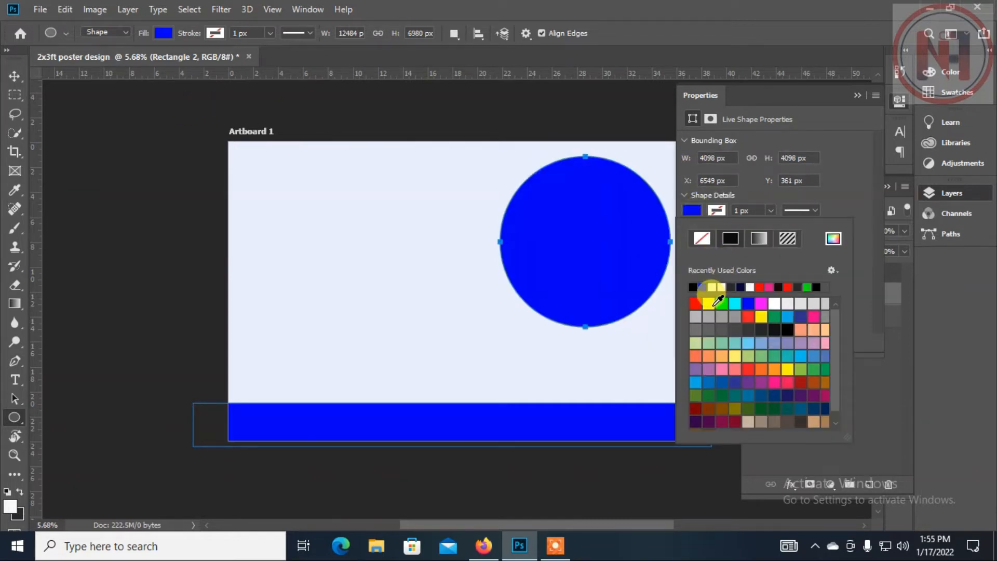
left_click(695, 303)
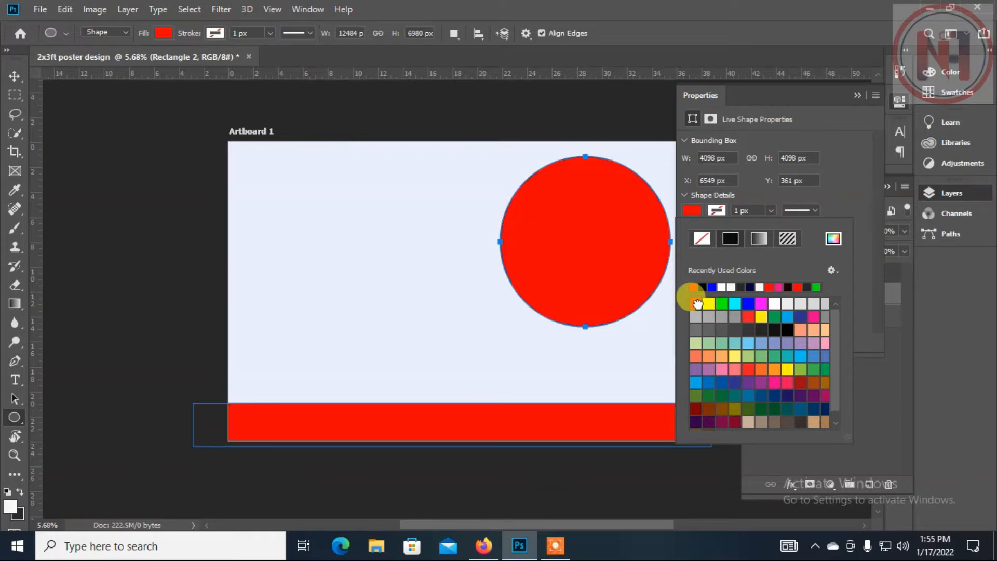
key("ctrl+z")
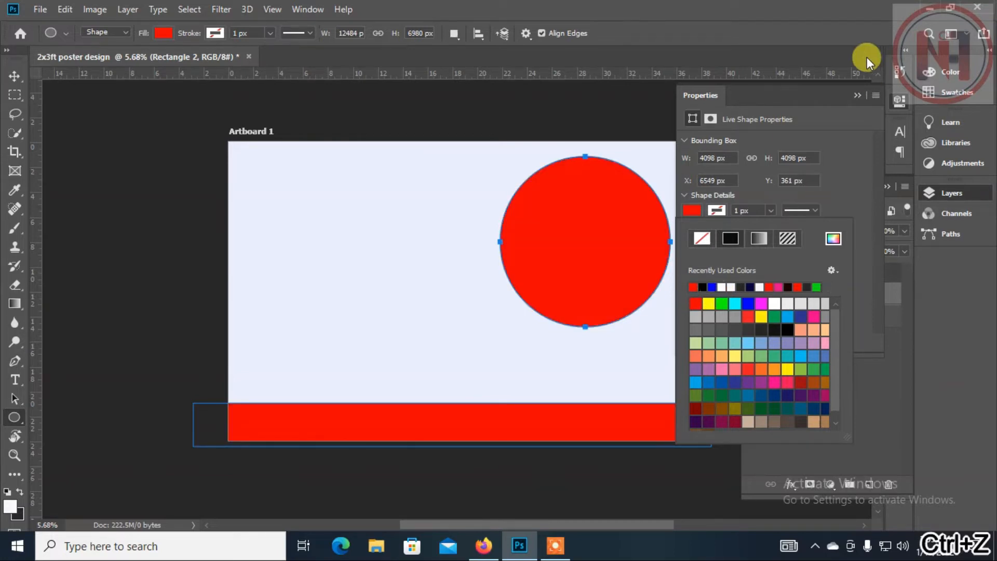
left_click(854, 98)
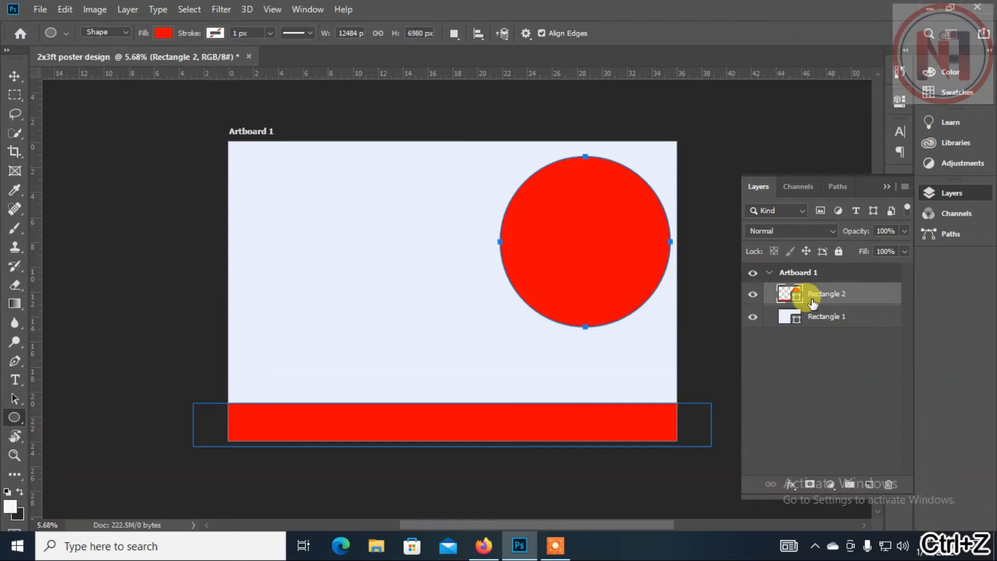
key("ctrl+z")
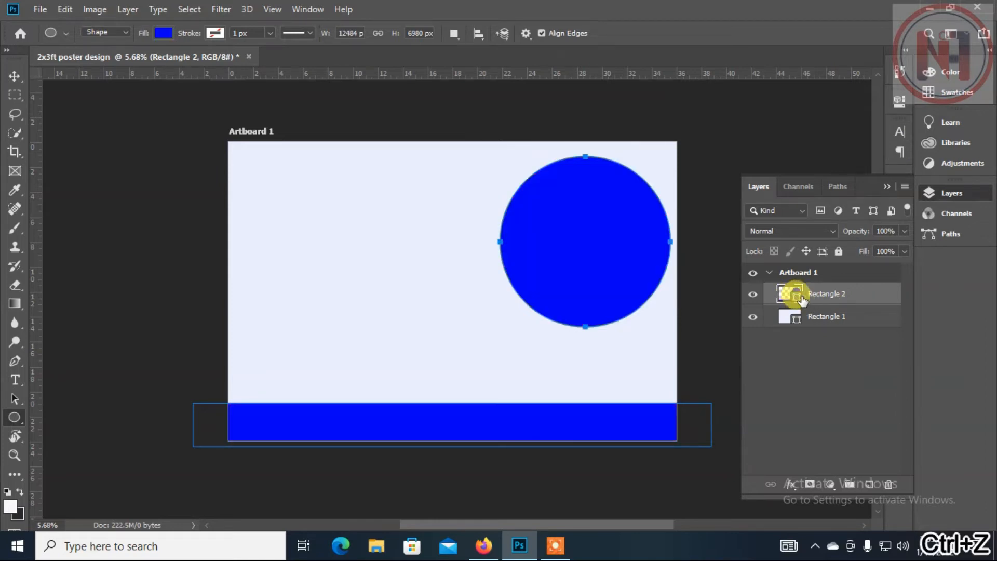
key("ctrl+z")
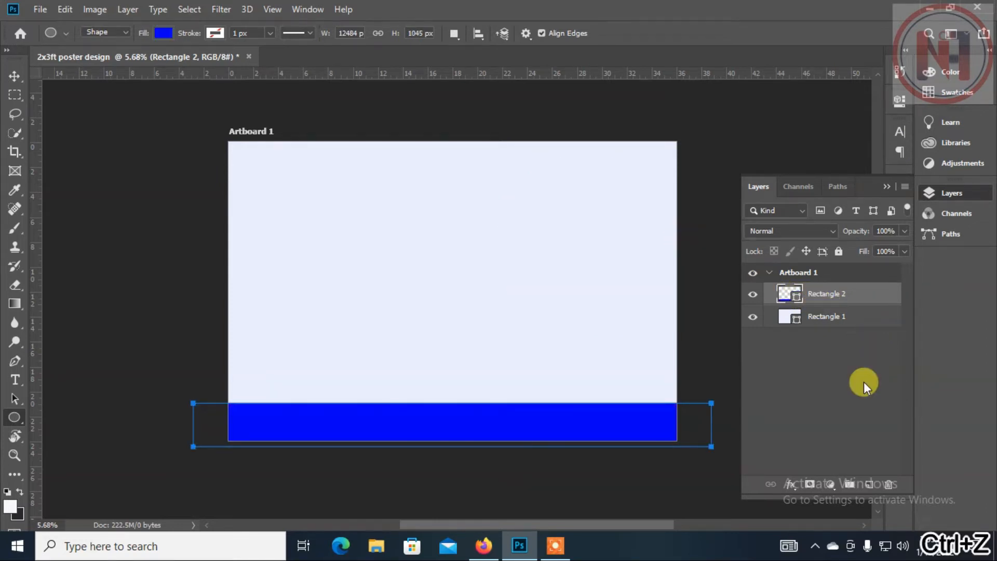
Add a new layer named ellipse above the blue bar's layer
key("ctrl+shift+n")
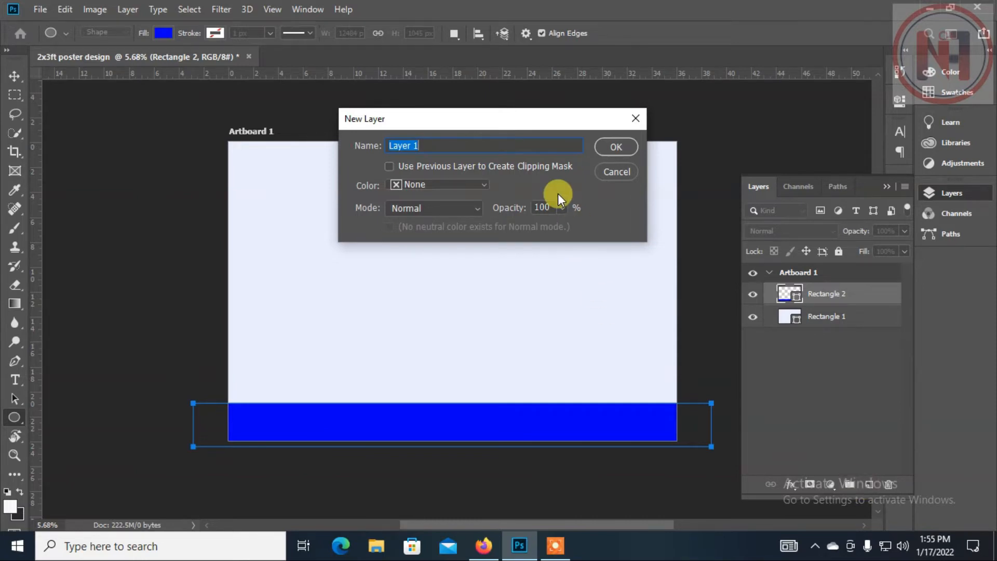
type("ru")
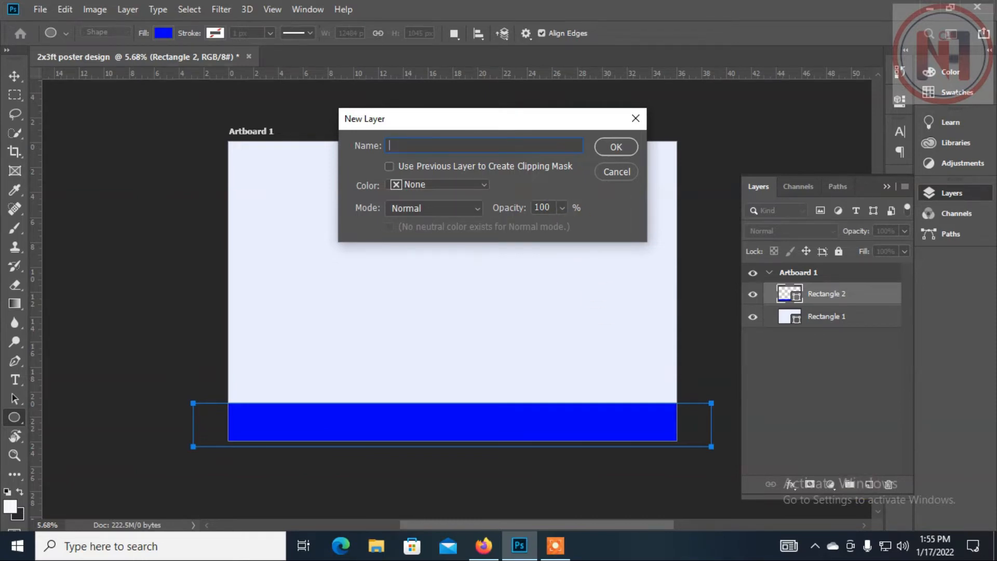
type("lipse")
key("Return")
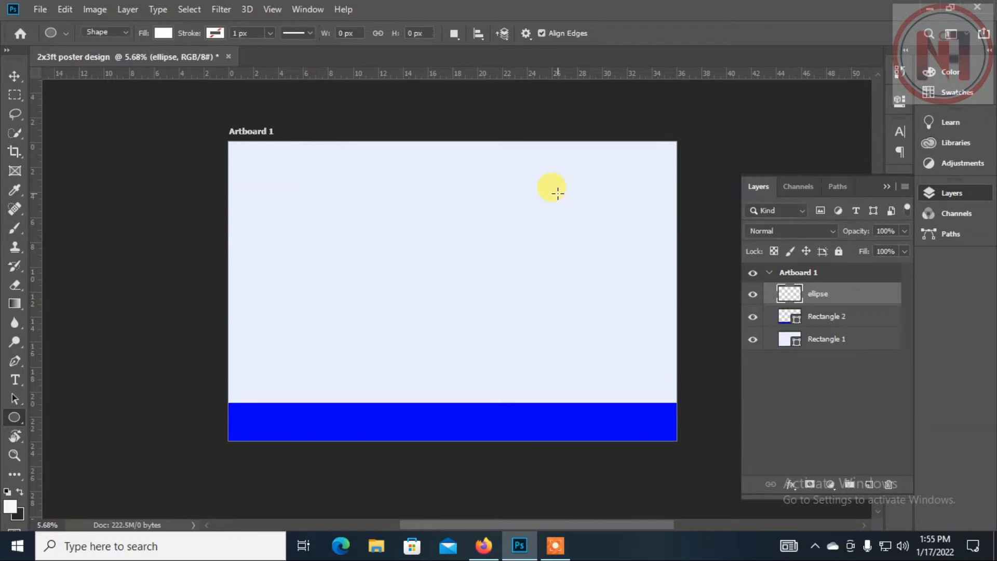
Draw a white circle about 4169 px across in the artboard's upper-right area and stretch it to about 111% width and 106% height
left_click_drag(494, 168, 662, 355)
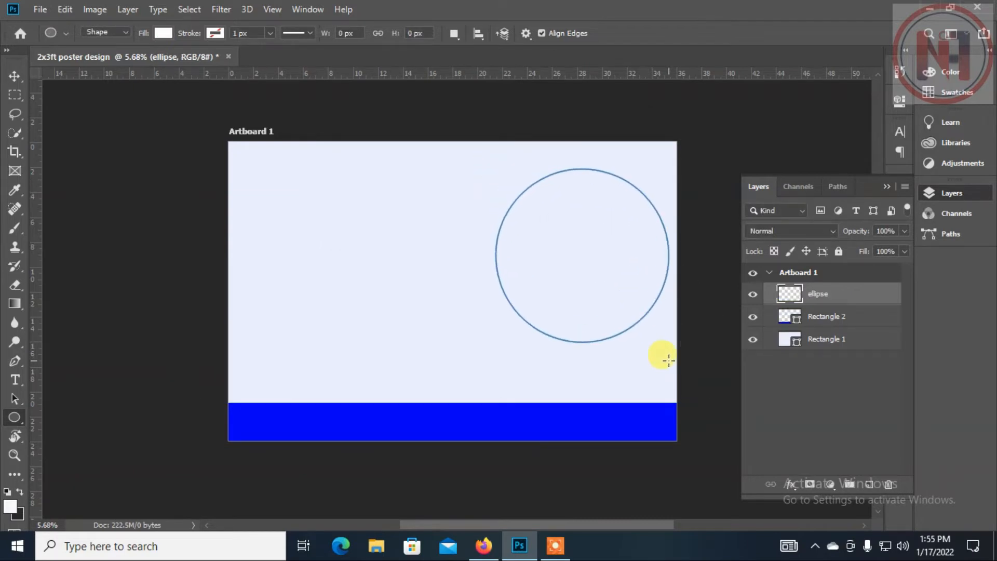
left_click(857, 95)
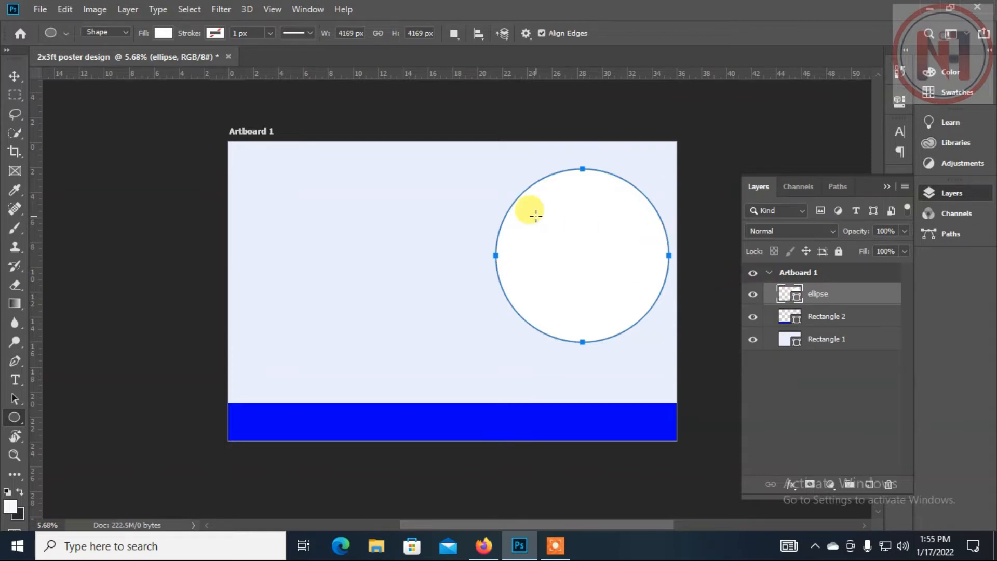
key("v")
left_click_drag(552, 226, 565, 218)
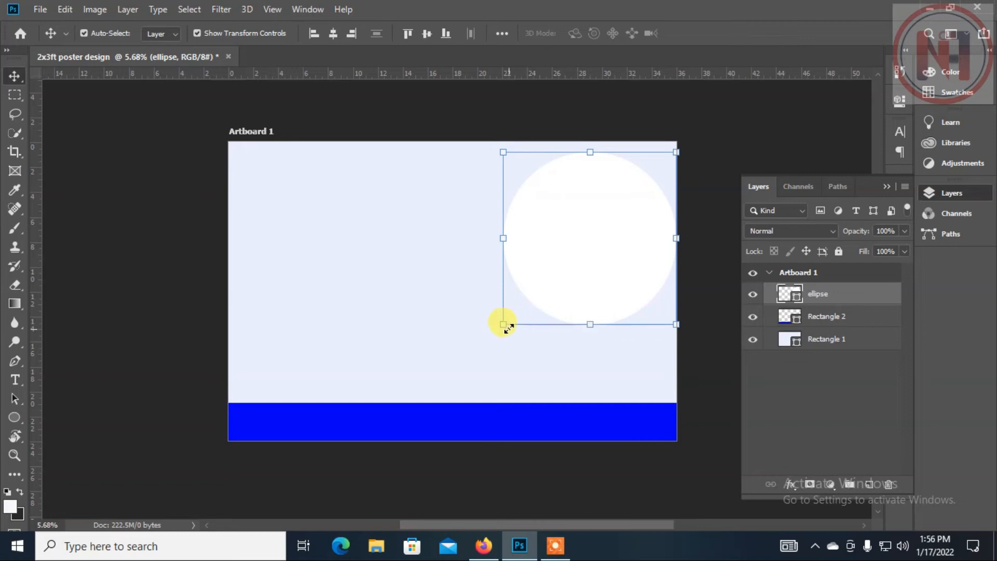
left_click_drag(503, 325, 484, 334)
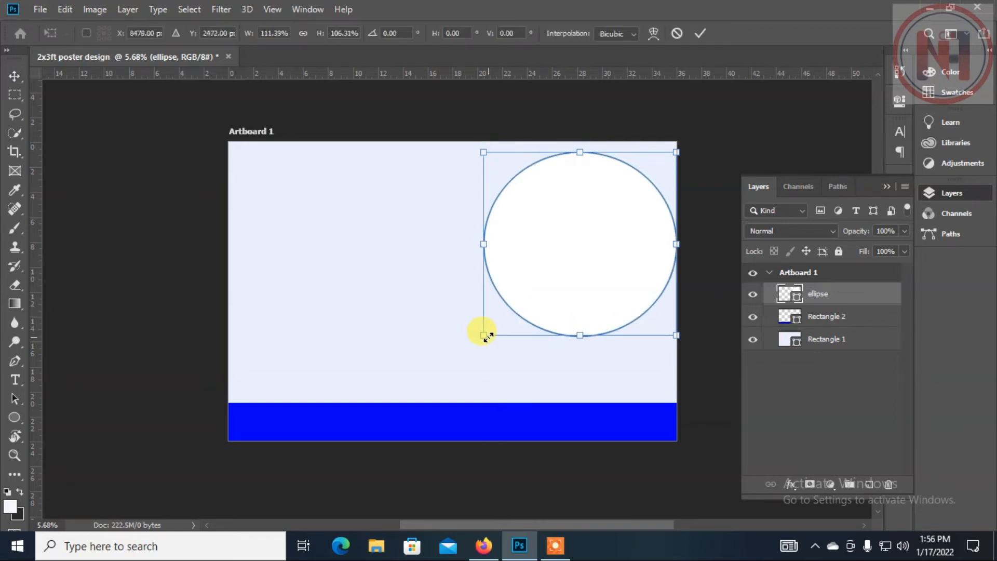
left_click_drag(594, 272, 624, 252)
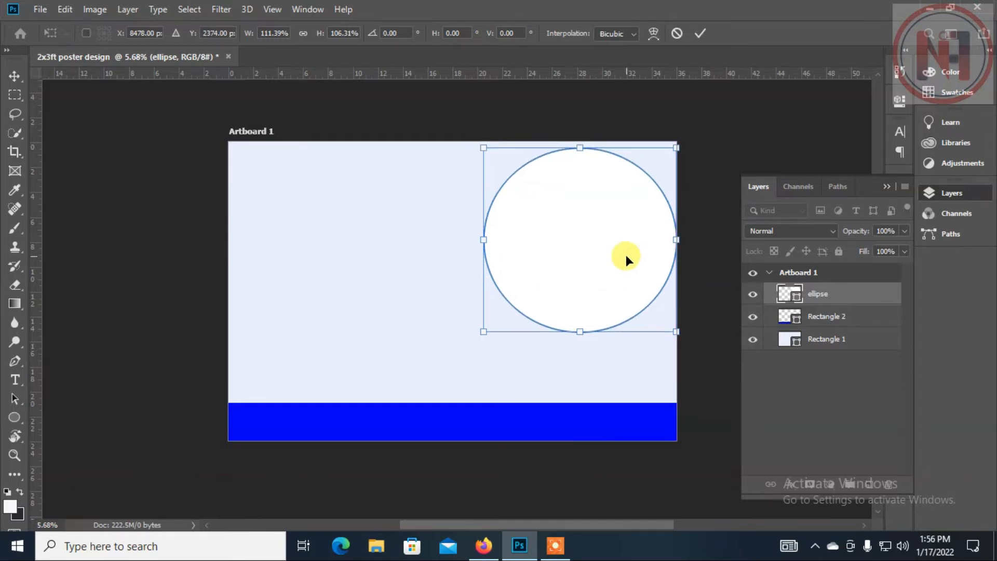
key("Return")
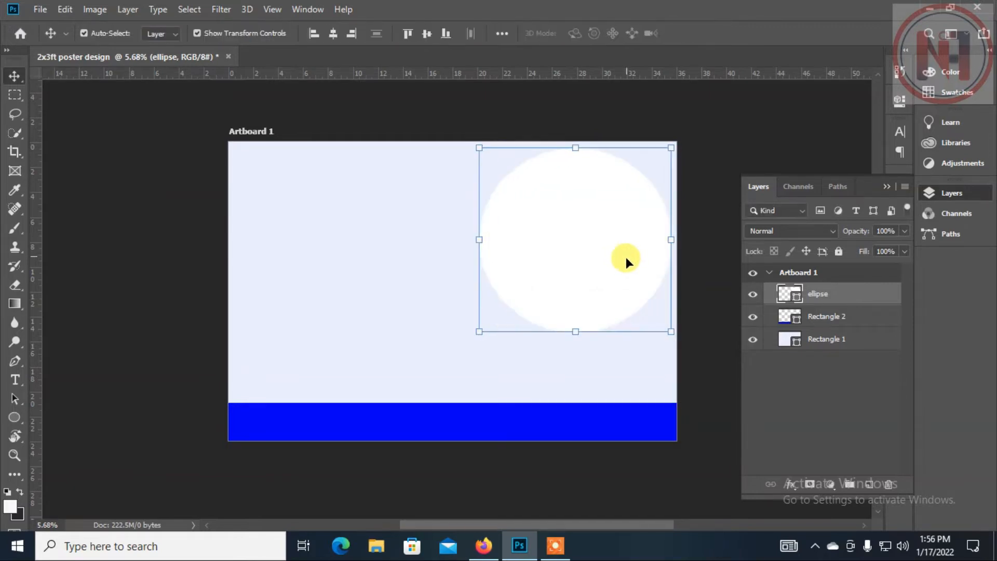
Give the ellipse layer a white (ffffff) outside stroke of 16 px
left_click(790, 484)
left_click(817, 381)
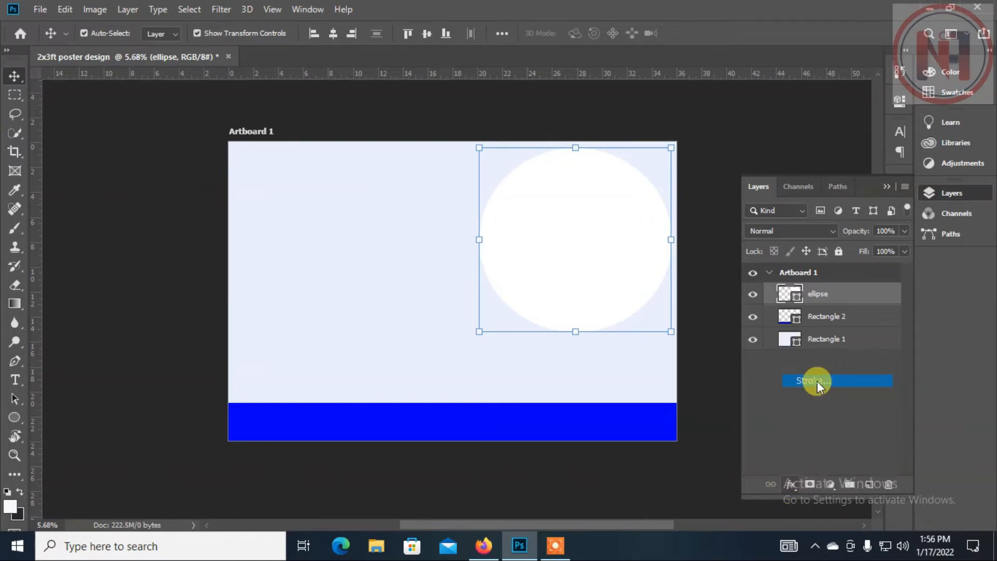
mouse_move(577, 119)
left_mouse_down()
mouse_move(827, 180)
mouse_move(633, 172)
mouse_move(669, 171)
left_mouse_up()
left_click(719, 331)
left_click(469, 418)
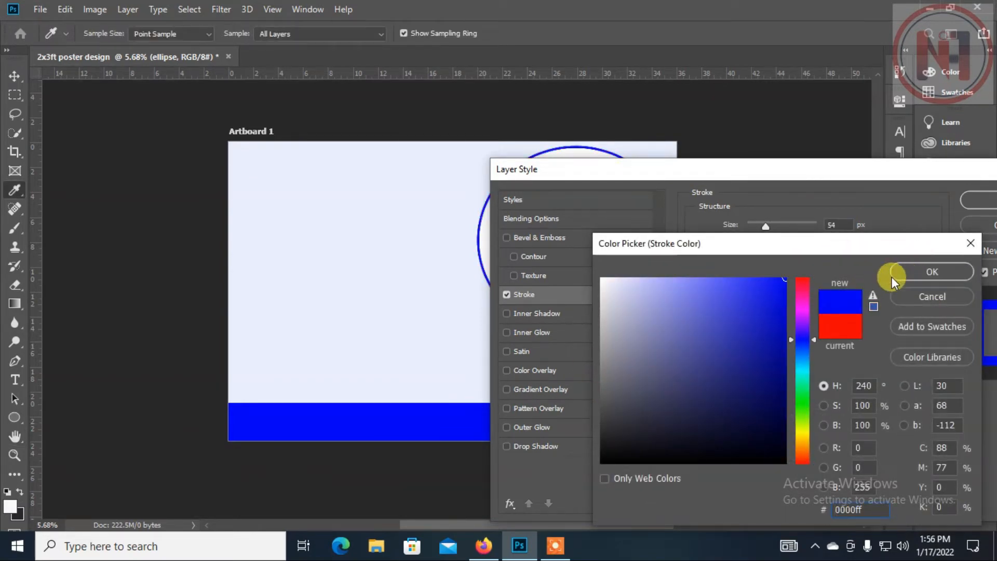
left_click_drag(616, 296, 558, 243)
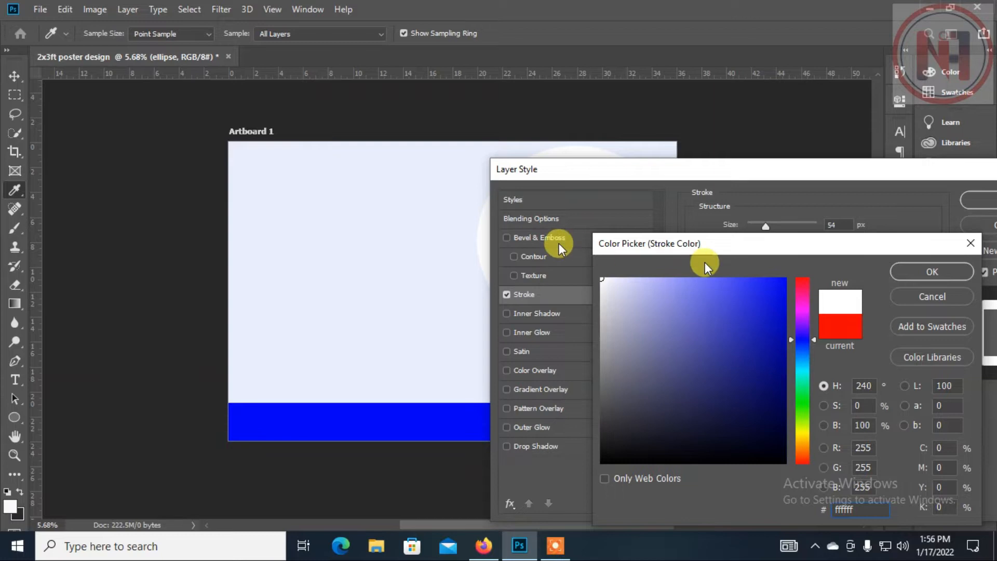
left_click(928, 271)
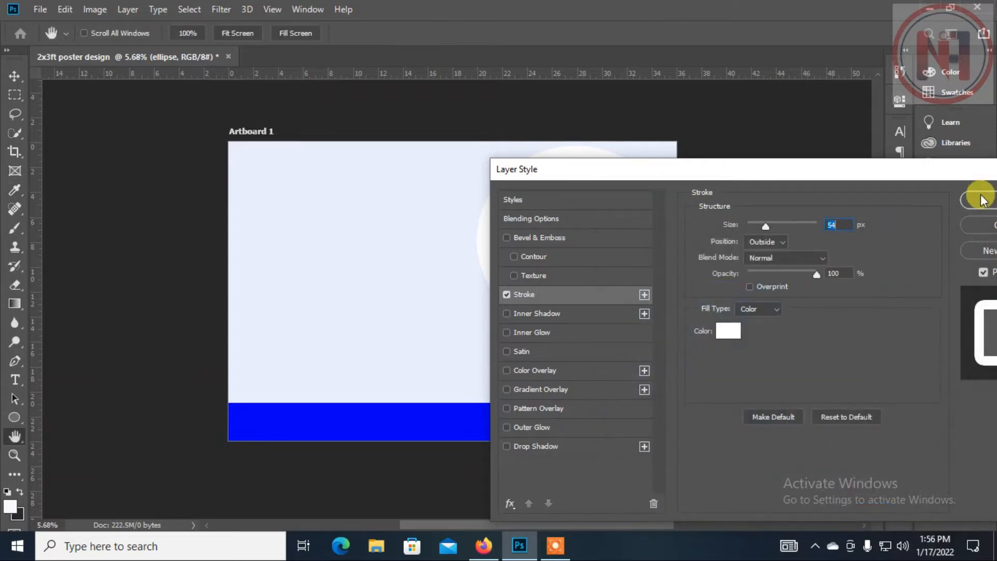
left_click_drag(752, 175, 683, 221)
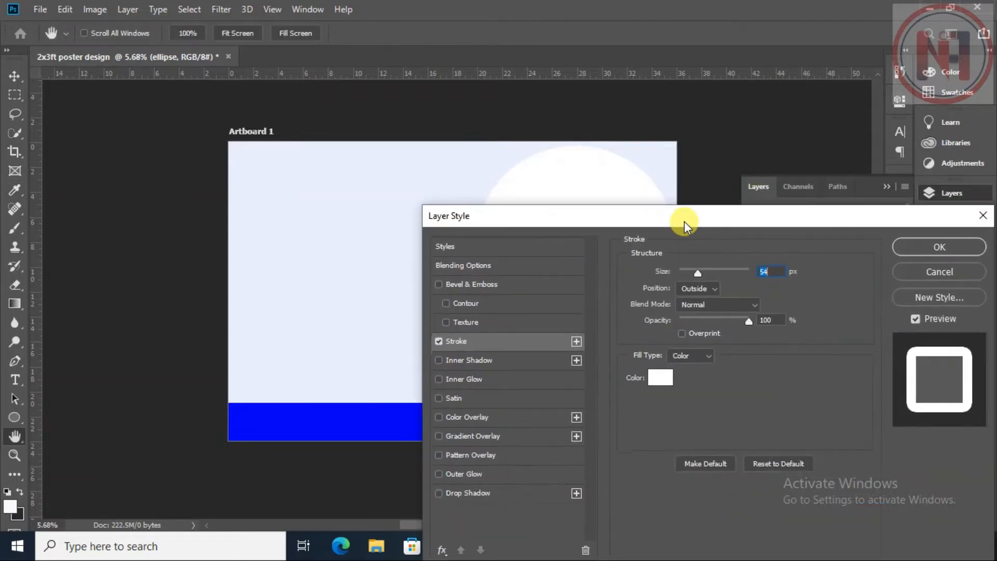
left_click_drag(697, 273, 688, 273)
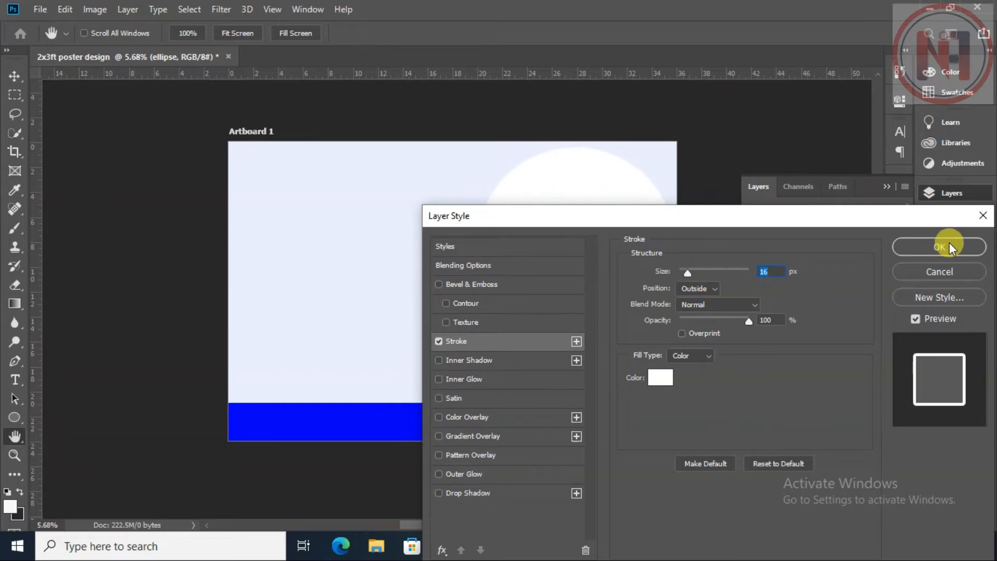
left_click(946, 242)
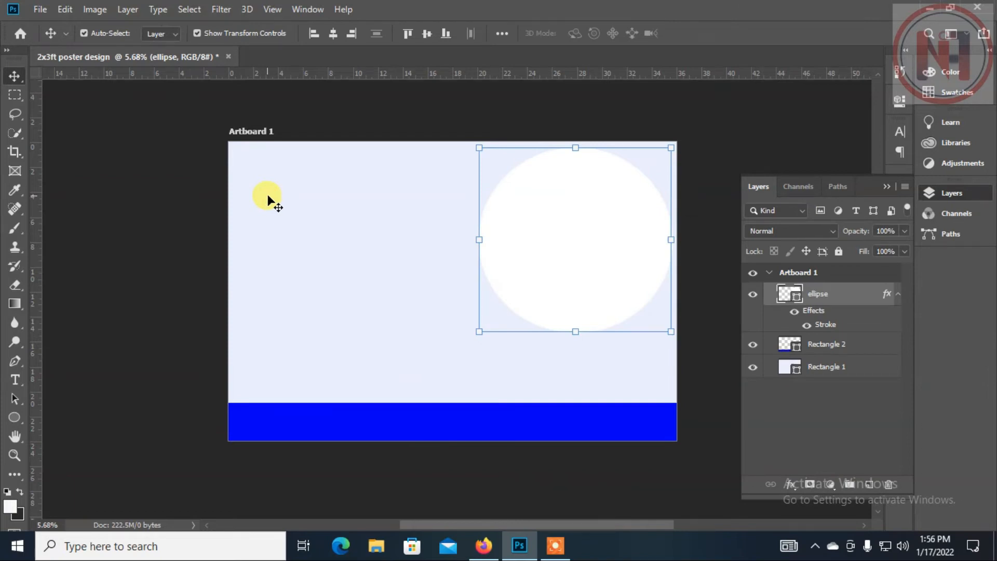
Move the white ellipse over the artboard's upper-right corner and scale it to about 127.78% so it extends beyond both edges
left_click_drag(594, 229, 632, 194)
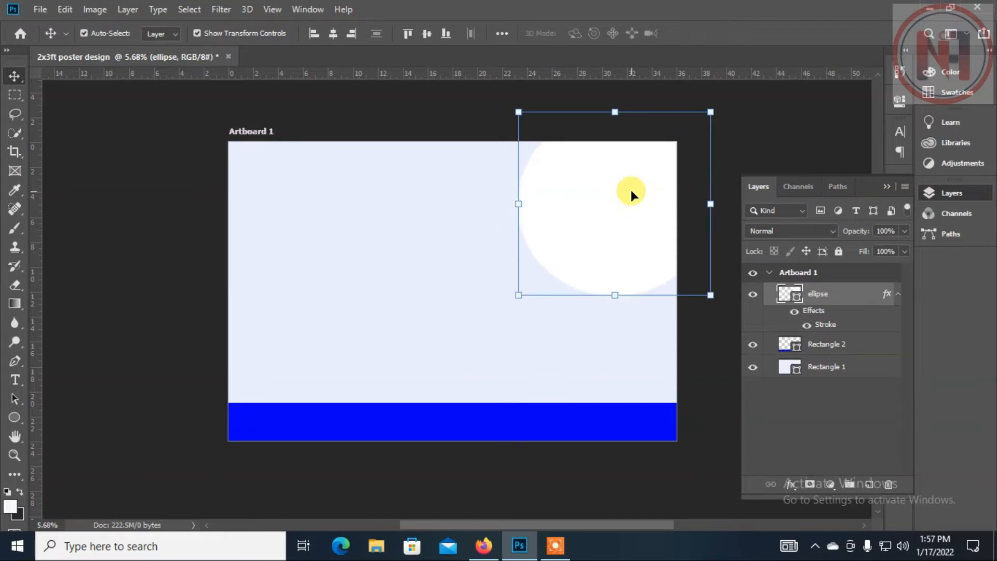
left_click_drag(519, 295, 496, 319)
left_click_drag(561, 246, 544, 259)
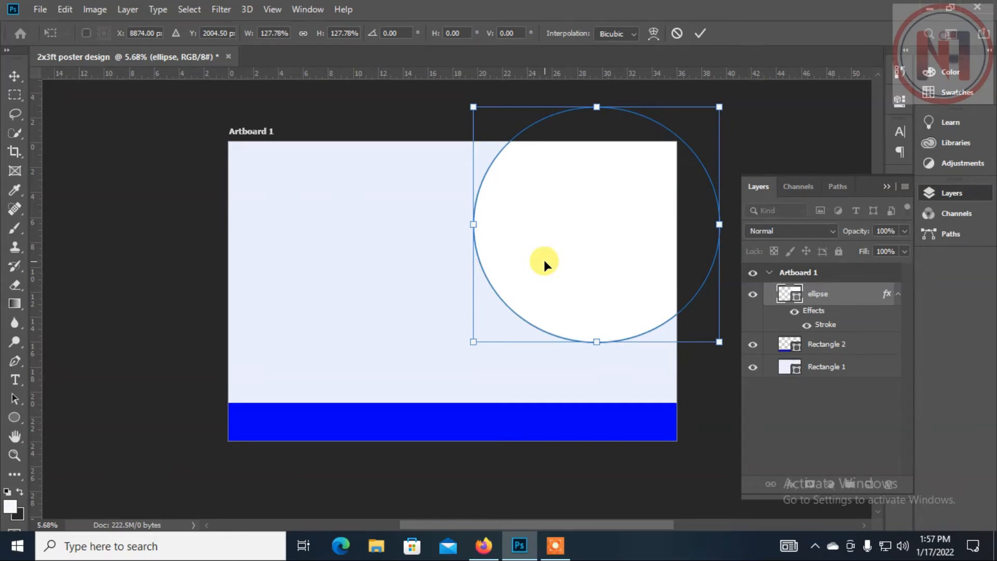
key("Return")
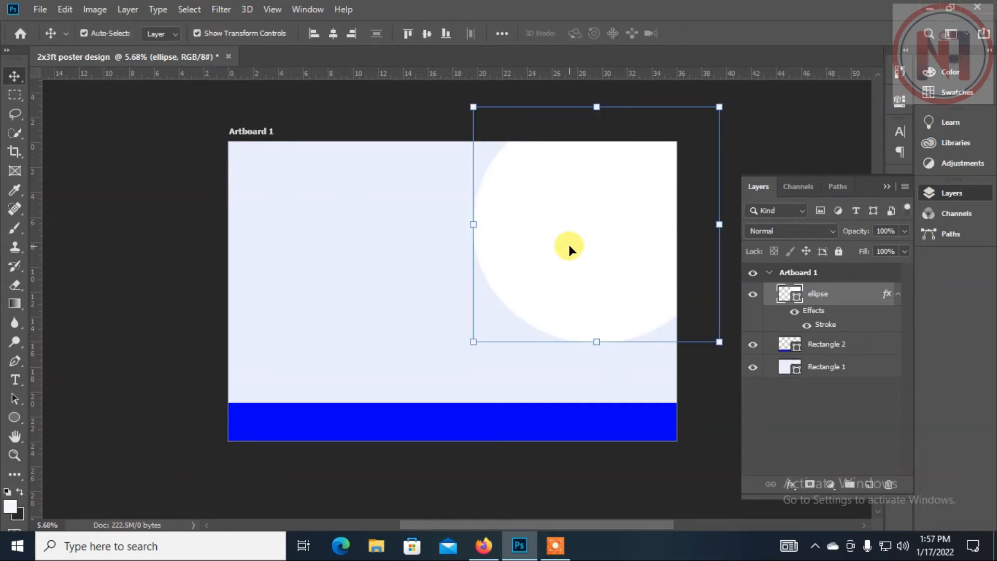
Duplicate the blue bar layer and stretch the original Rectangle 2 upward to about 333.59% of its height
left_click(280, 419)
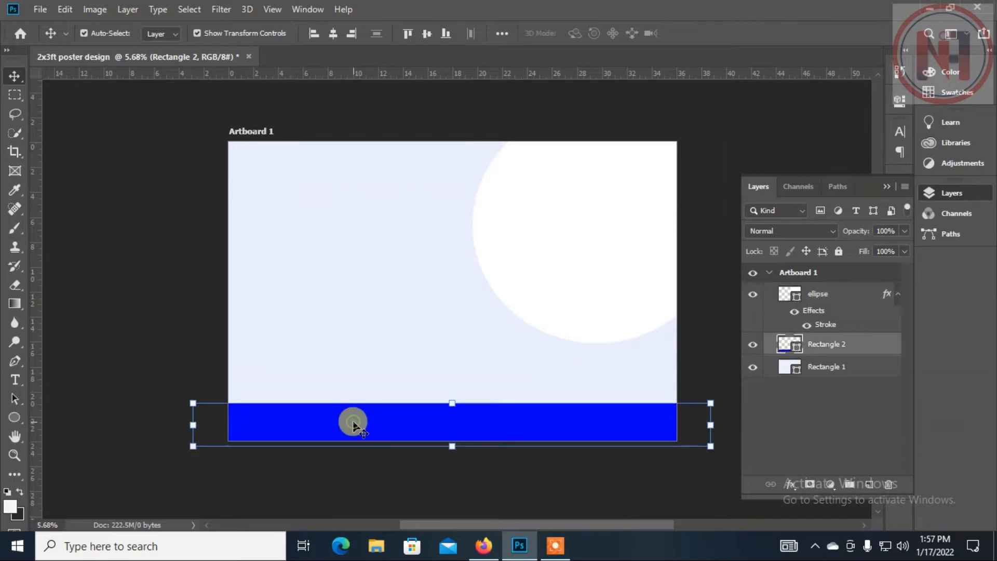
key("ctrl+j")
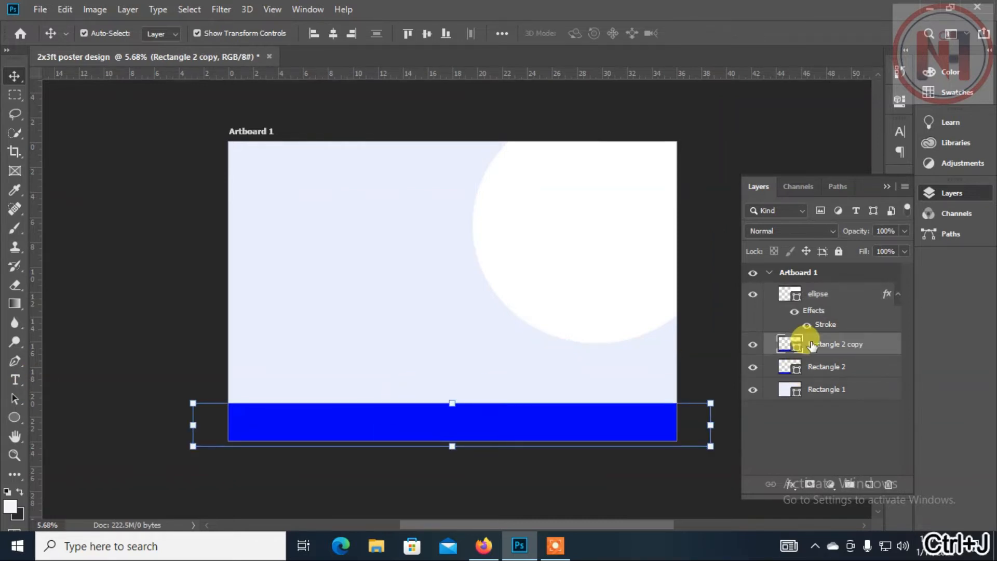
left_click(804, 367)
key("shift+Up")
left_click_drag(452, 402, 454, 294)
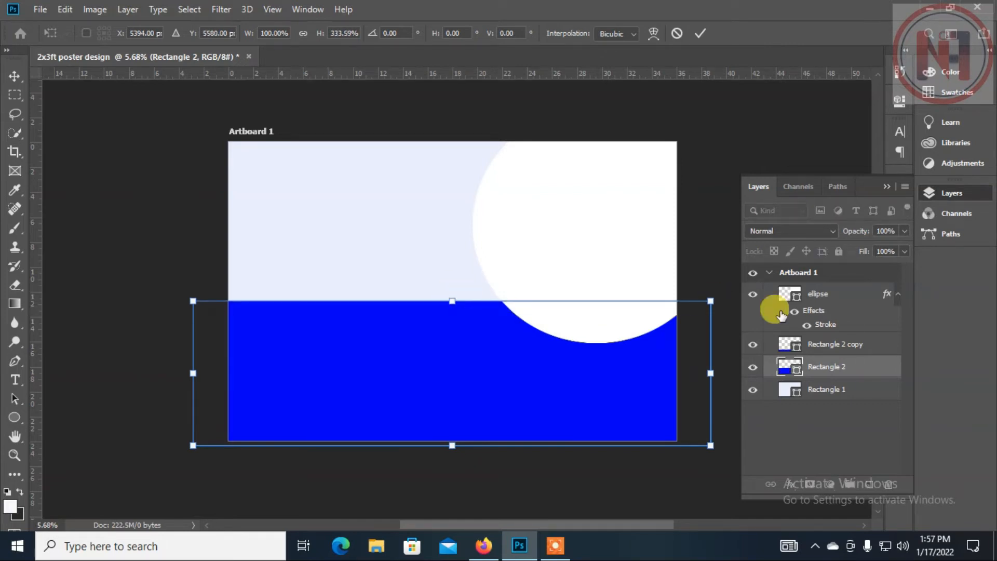
Change the stretched Rectangle 2's solid fill to orange-red, ff3c00
double_click(789, 367)
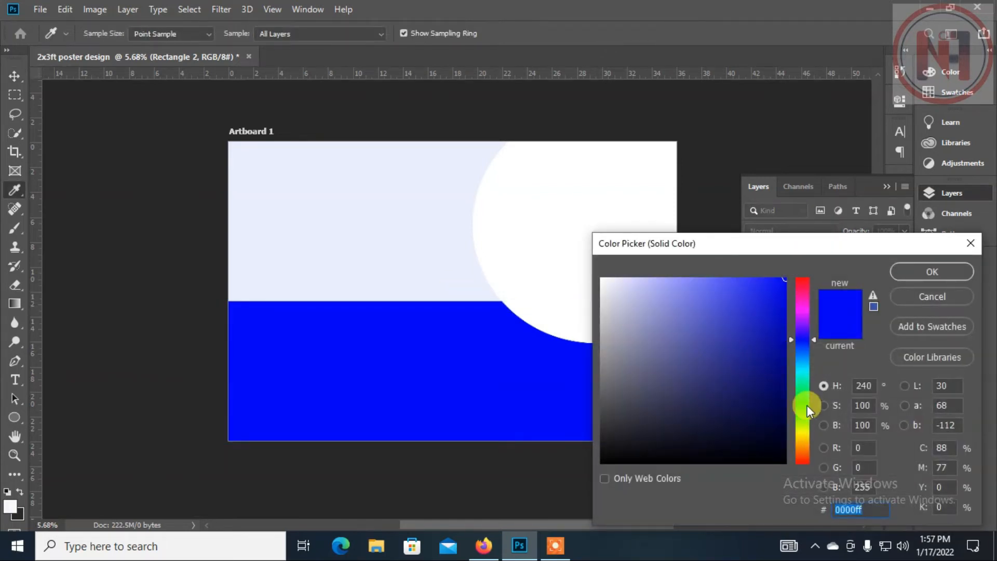
left_click_drag(807, 409, 802, 456)
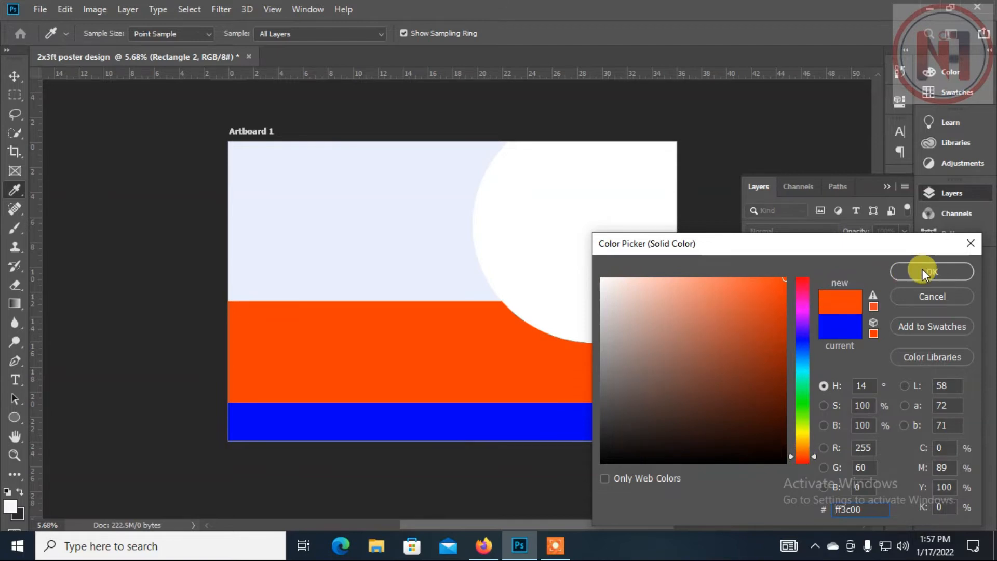
left_click(922, 271)
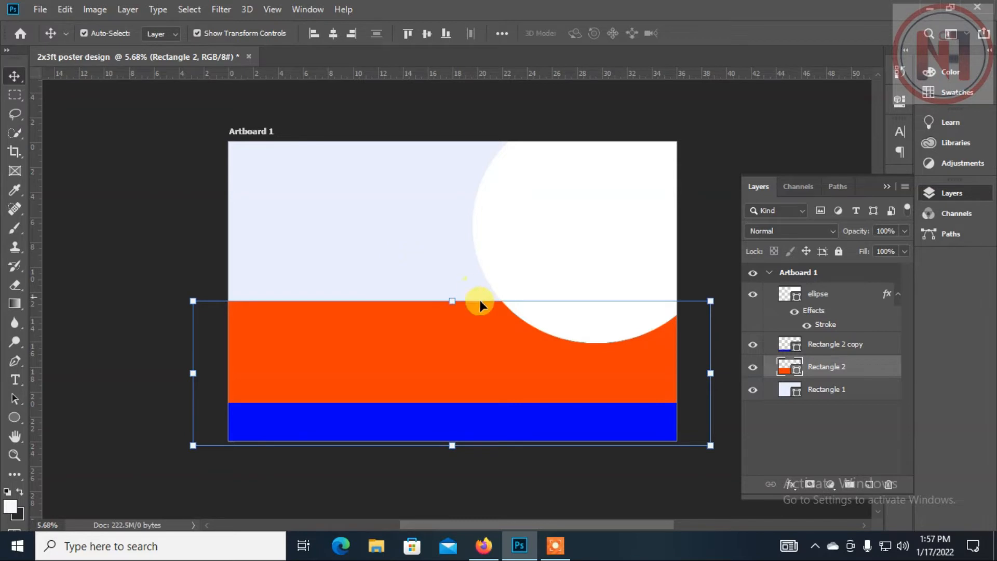
Move the orange rectangle upward so its lower edge just overlaps the blue bar, keeping its layer selected
left_click_drag(450, 342, 450, 307)
right_click(451, 309)
key("Escape")
right_click(428, 300)
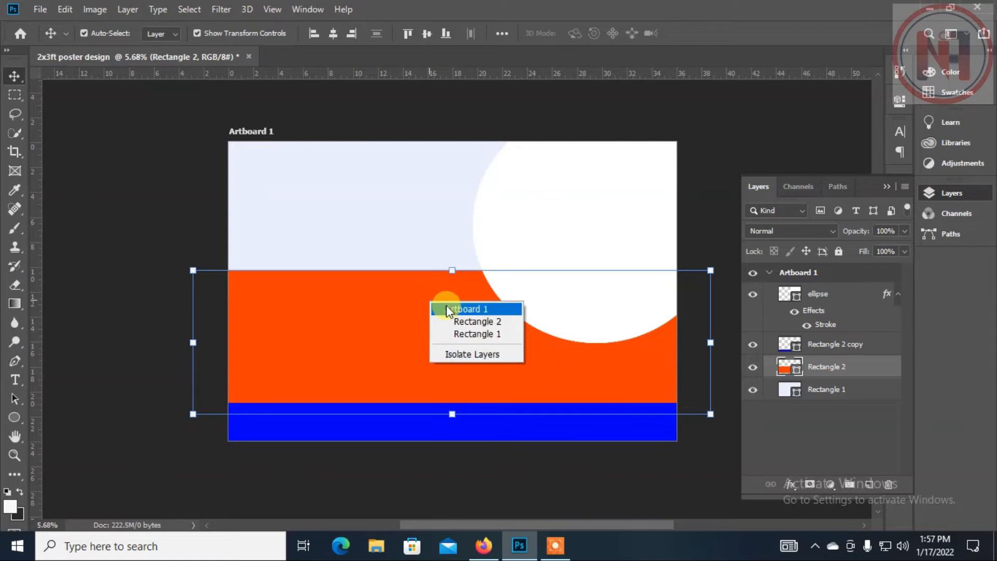
left_click(468, 322)
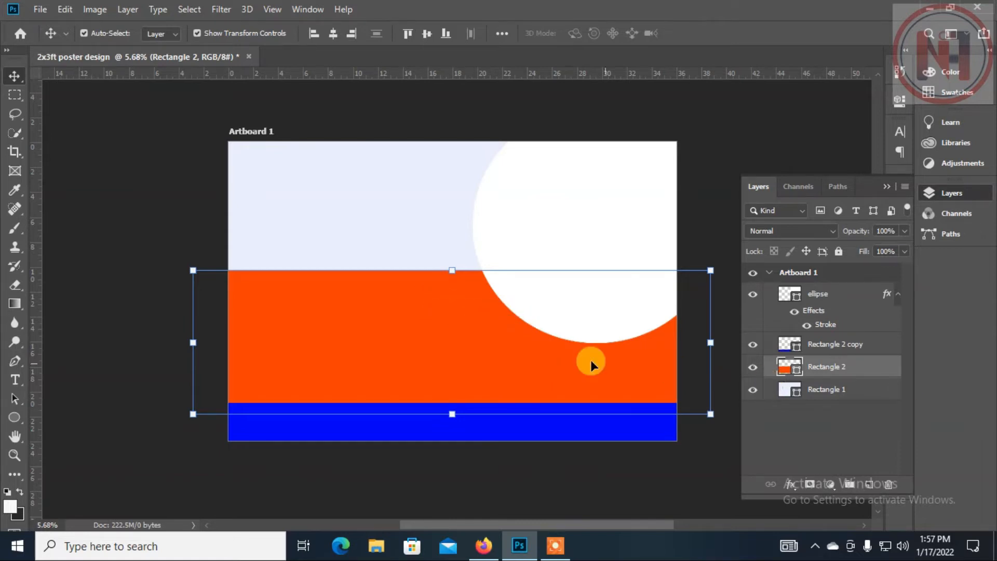
Warp the orange rectangle's upper edge into a wave, cresting on the left and dipping under the ellipse on the right
key("ctrl+t")
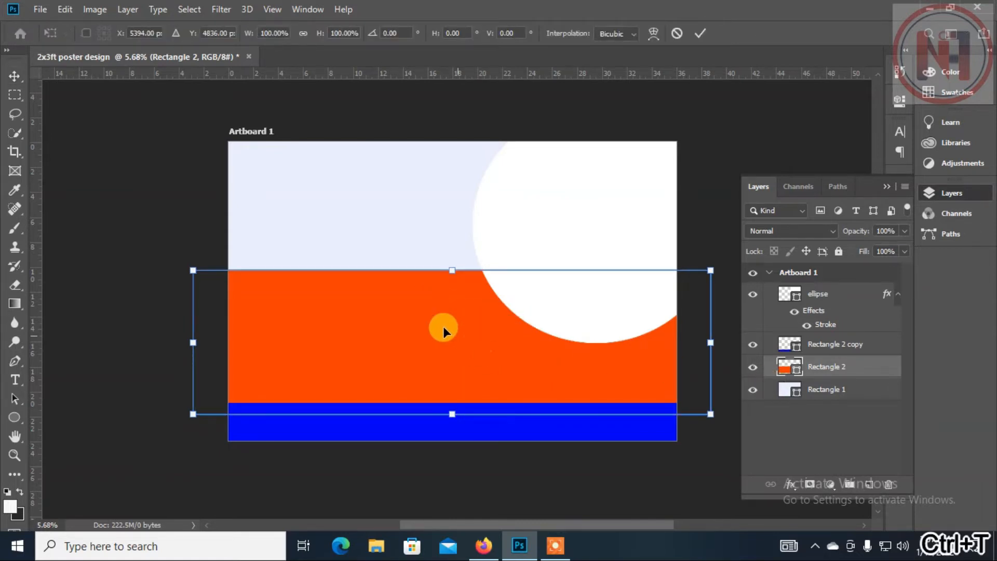
right_click(425, 304)
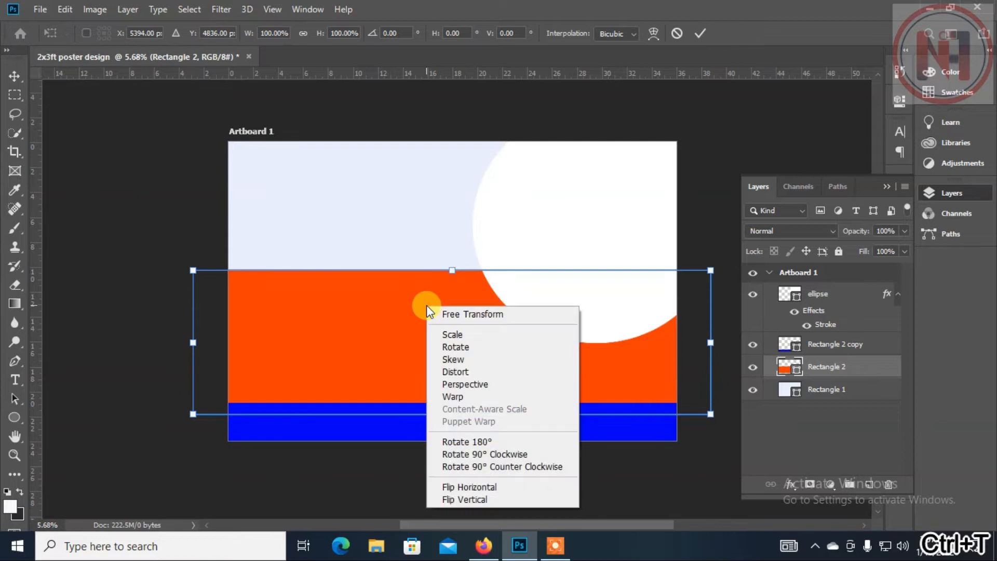
left_click(460, 397)
left_click_drag(364, 271, 295, 148)
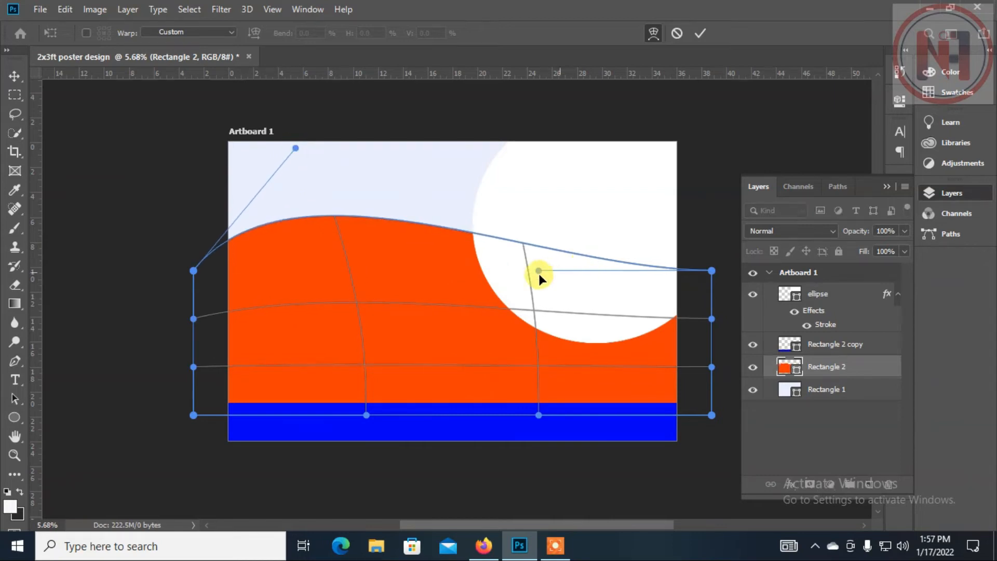
left_click_drag(540, 269, 501, 442)
left_click_drag(288, 150, 290, 142)
left_click_drag(199, 262, 199, 280)
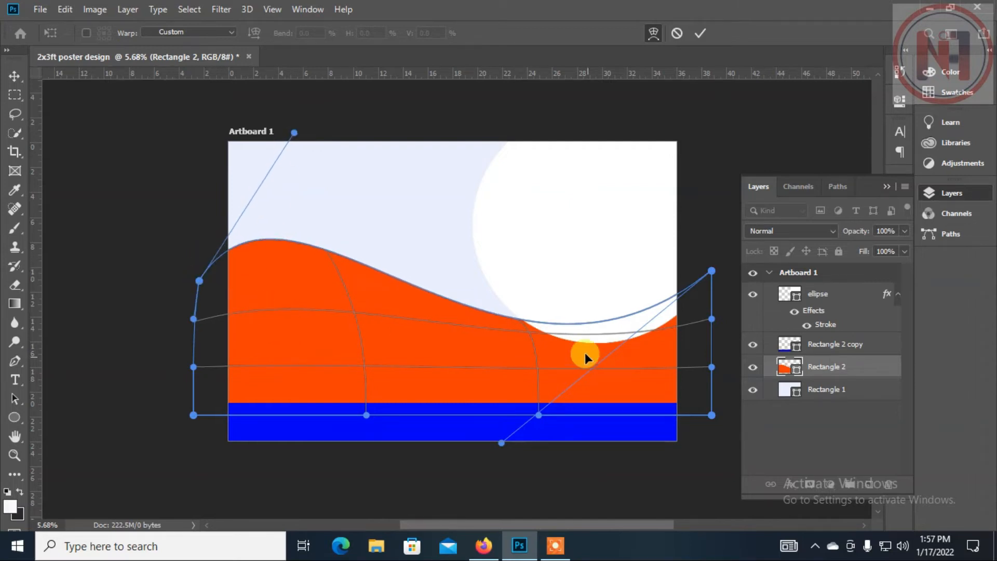
Refine the orange warp by pulling its upper-right corner inward and deepening the dip before the ellipse, and apply it
left_click_drag(531, 333, 512, 281)
mouse_move(514, 319)
left_mouse_down()
mouse_move(513, 297)
mouse_move(509, 325)
left_mouse_up()
left_click_drag(518, 446, 500, 366)
left_click_drag(341, 285, 335, 320)
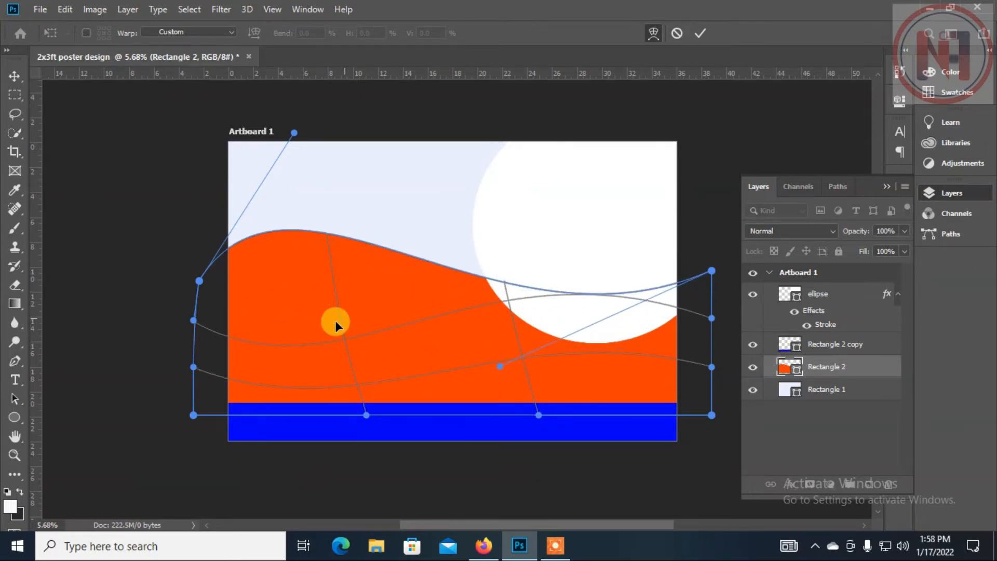
left_click_drag(326, 237, 322, 265)
left_click_drag(285, 199, 431, 160)
left_click_drag(433, 287, 433, 282)
left_click_drag(713, 271, 438, 311)
left_click_drag(423, 155, 375, 196)
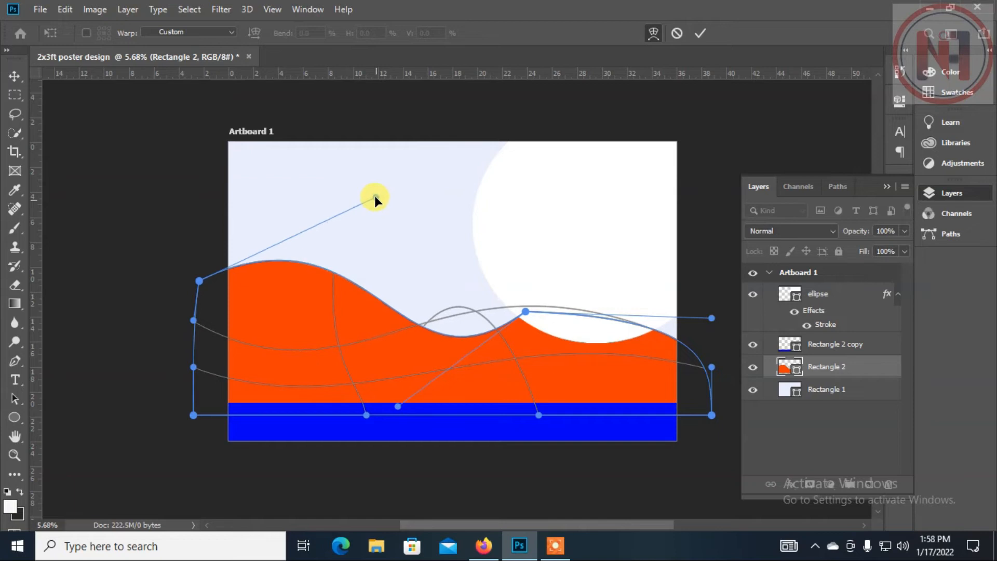
left_click_drag(435, 348, 437, 342)
key("Return")
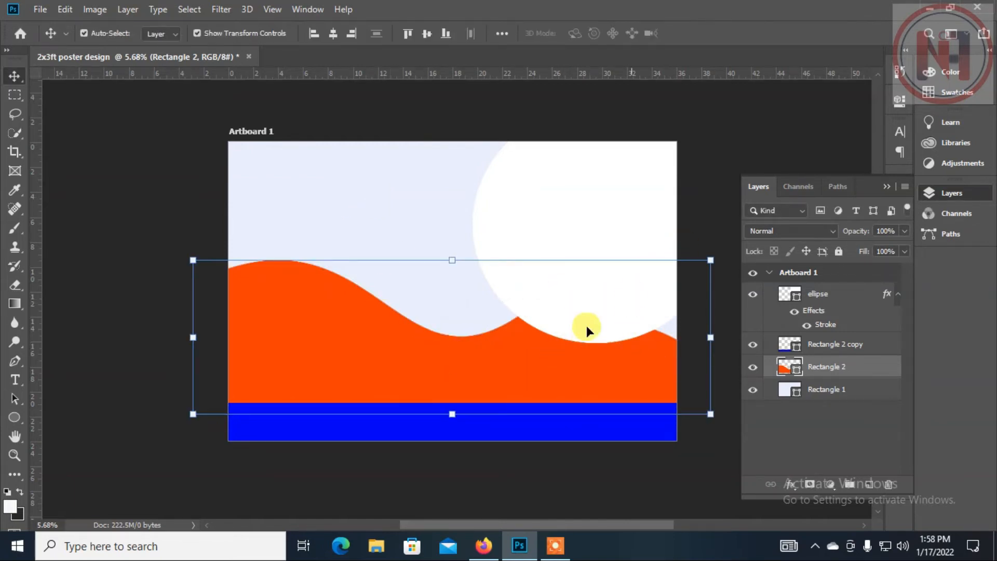
Enlarge the orange wave past the artboard's left edge and behind the blue bar, apply the transform and deselect it
left_click_drag(485, 362, 484, 359)
left_click_drag(452, 413, 452, 446)
mouse_move(452, 258)
left_mouse_down()
mouse_move(454, 239)
mouse_move(443, 269)
left_mouse_up()
left_click_drag(289, 310, 282, 309)
left_click_drag(188, 357, 126, 351)
left_click_drag(497, 379, 514, 359)
key("Return")
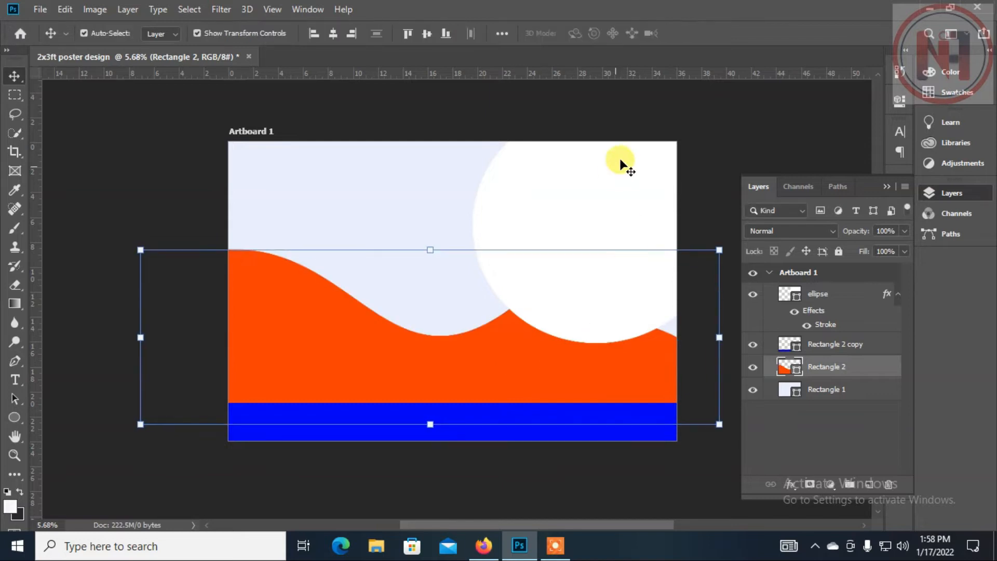
left_click(725, 140)
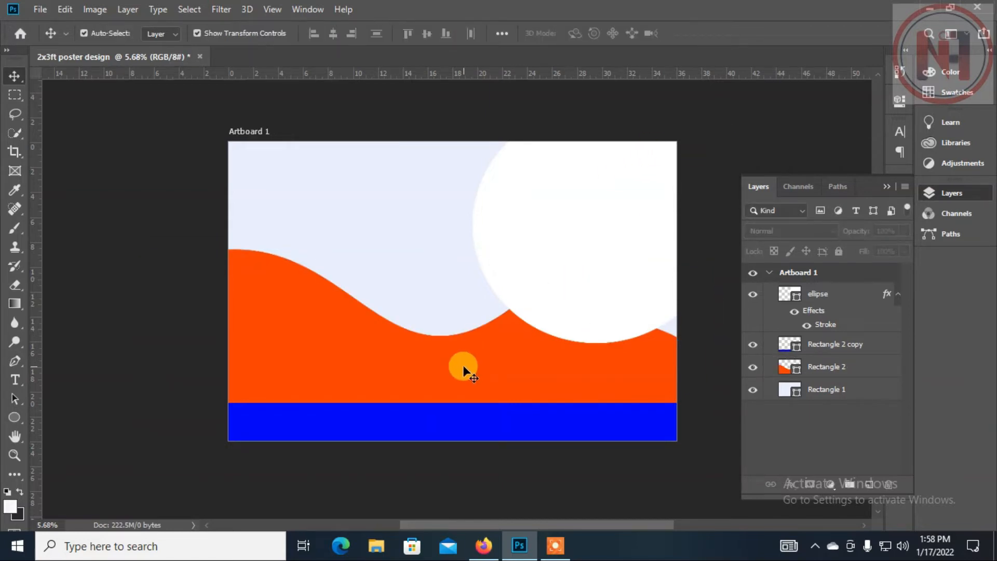
Draw a white rounded square of about 1739 px per side on the left part of the orange wave
key("u")
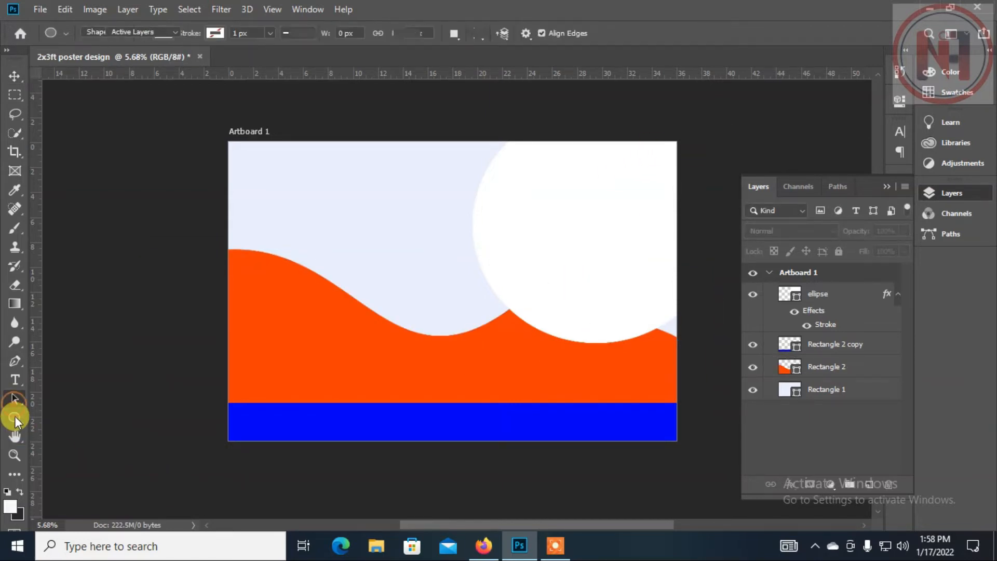
right_click(14, 416)
left_click(70, 434)
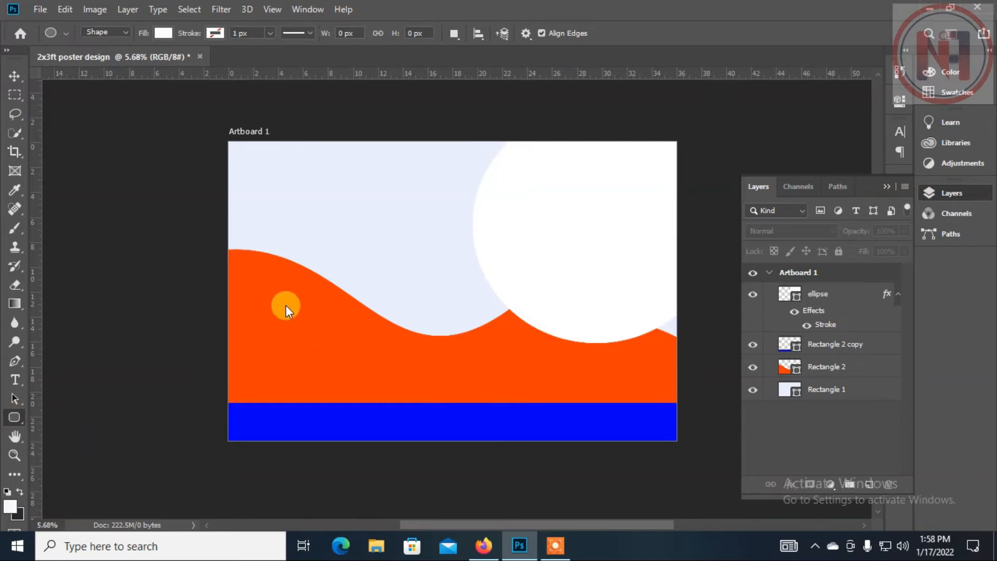
left_click_drag(259, 294, 333, 367)
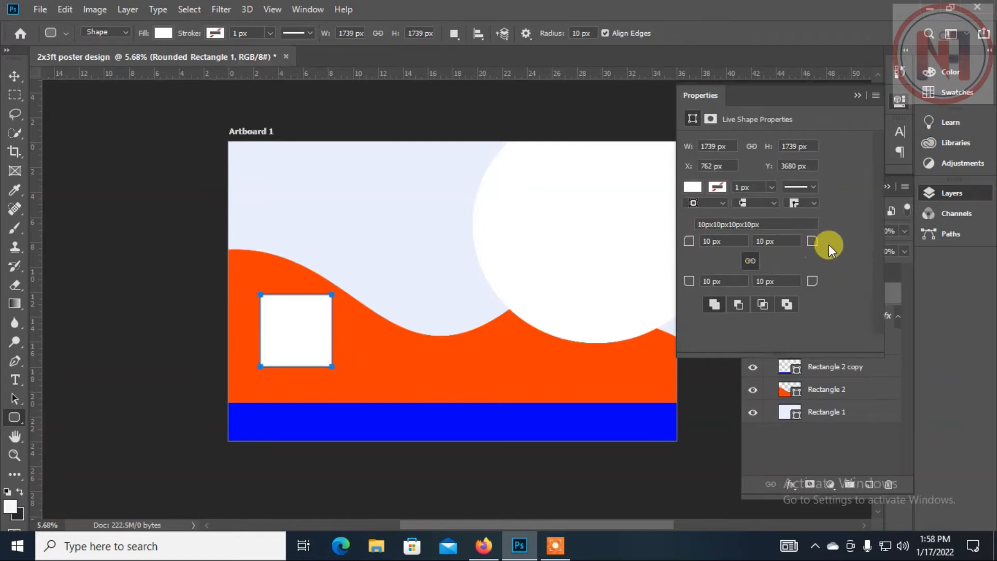
Set all corner radii of the white square to 221 px and choose the round stroke cap
mouse_move(811, 242)
left_mouse_down()
mouse_move(851, 238)
mouse_move(799, 236)
mouse_move(832, 236)
mouse_move(807, 235)
left_mouse_up()
left_click(755, 201)
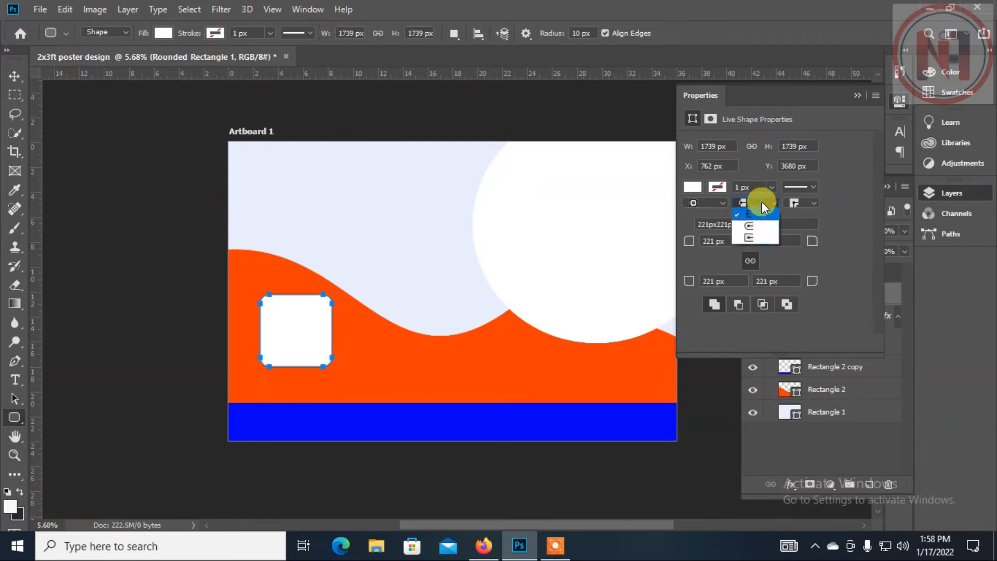
left_click(757, 224)
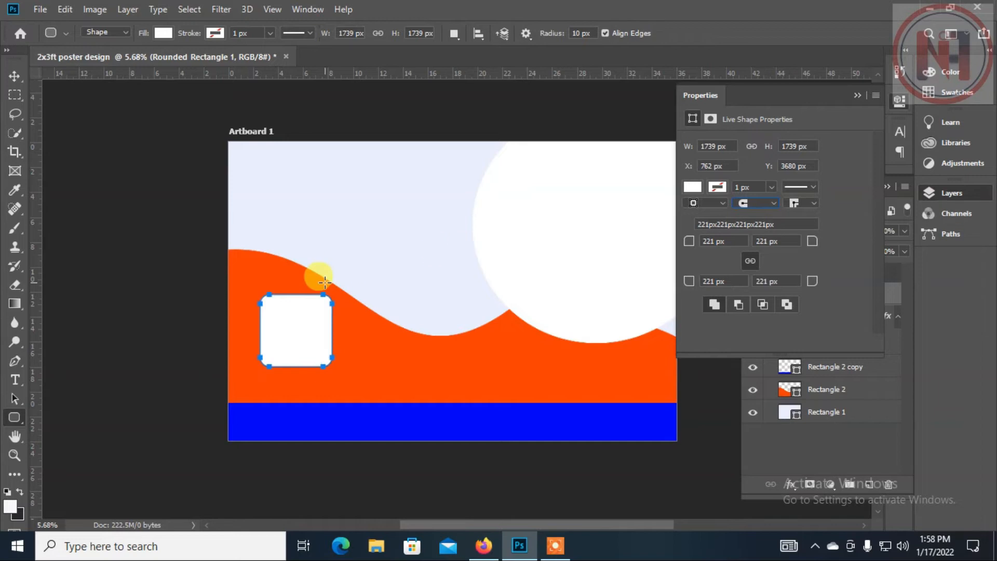
Skew the white rounded square into a slanted parallelogram of about -10.58°, with 123.74% width and 97.71% height
left_click(15, 76)
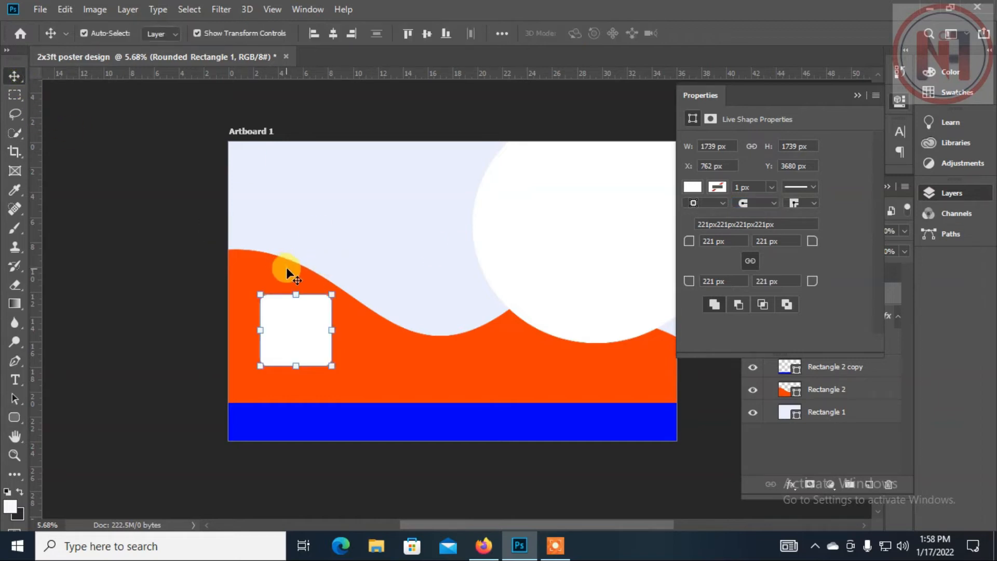
key("ctrl+t")
left_click_drag(334, 300, 345, 294)
key("ctrl+z")
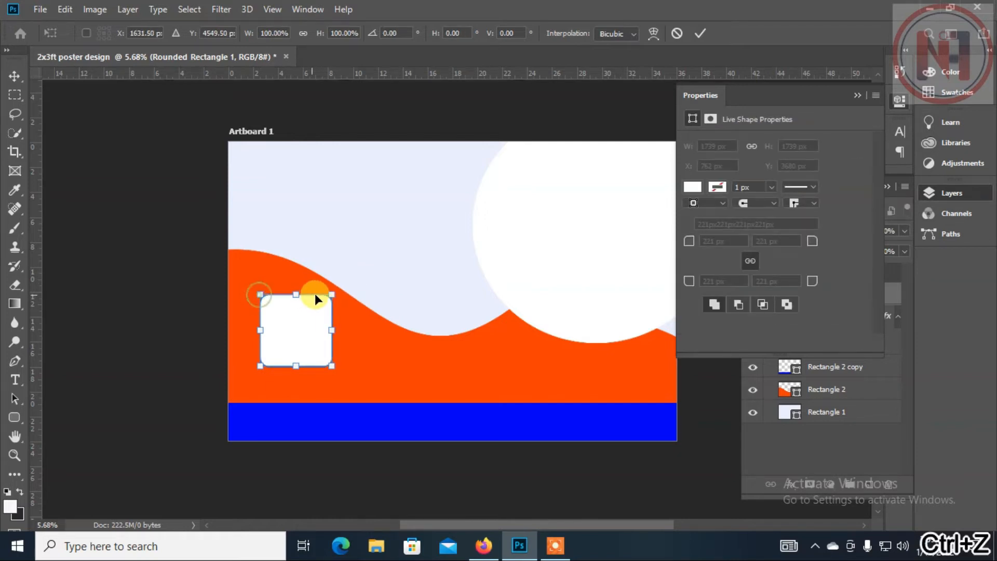
left_click_drag(331, 297, 350, 302)
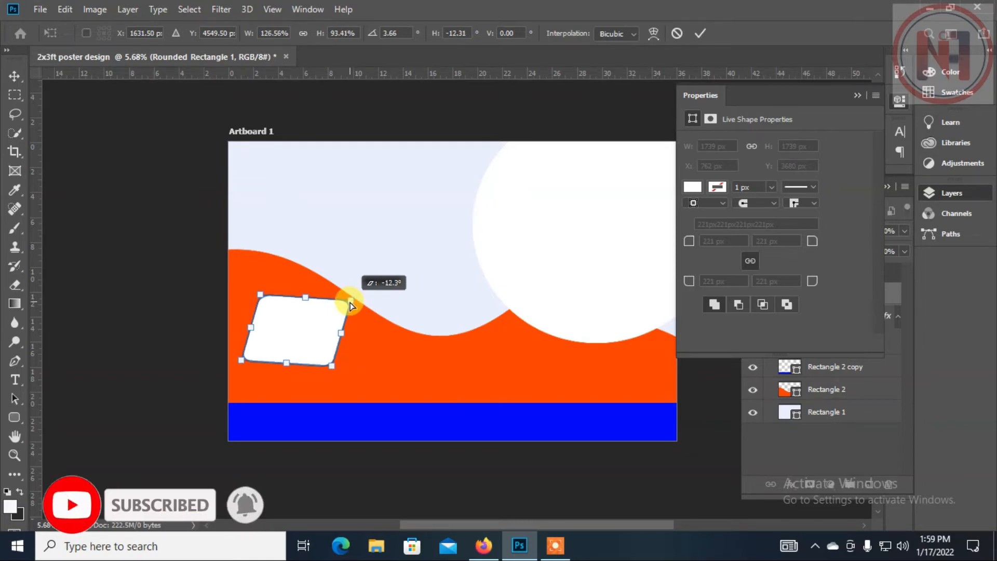
left_click_drag(350, 302, 343, 296)
key("Return")
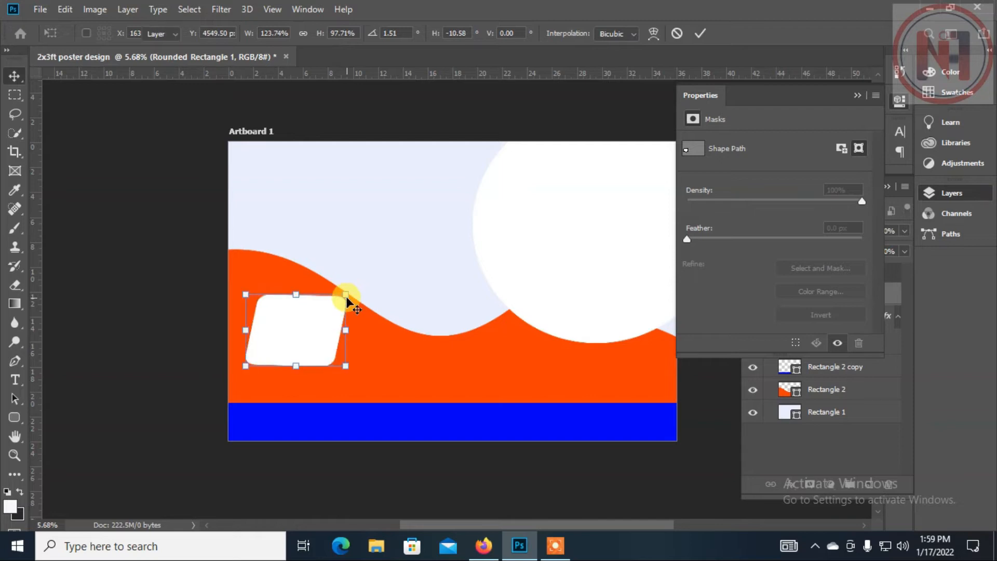
Duplicate the slanted white shape three times and space the four shapes in a row across the artboard
left_click_drag(318, 315, 624, 323)
left_click_drag(523, 335, 516, 334)
left_click_drag(289, 330, 283, 333)
left_click_drag(611, 338, 605, 342)
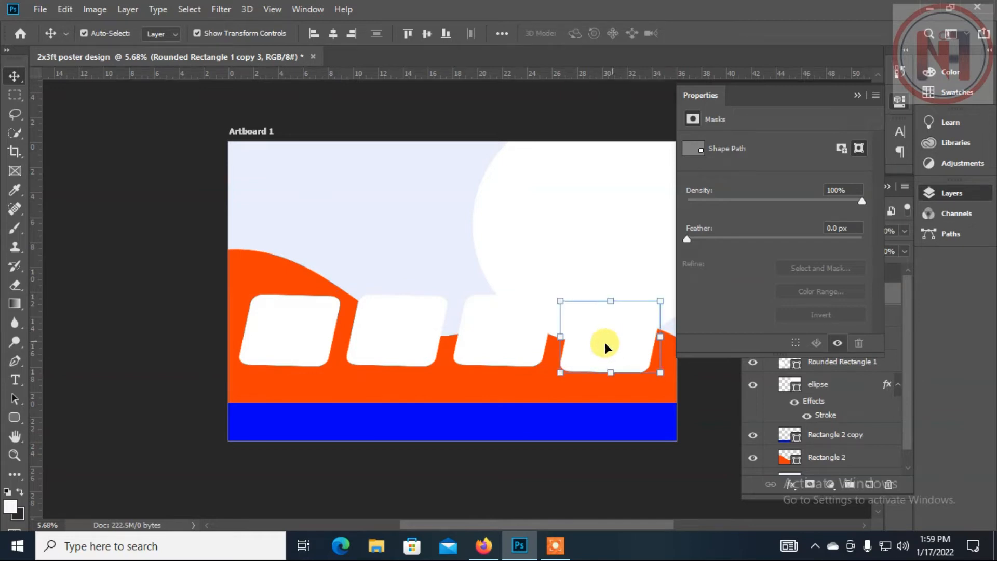
Select all four slanted white shapes and align their vertical centers
left_click(494, 346, "shift")
left_click(374, 334, "shift")
left_click(297, 325, "shift")
left_click(433, 33)
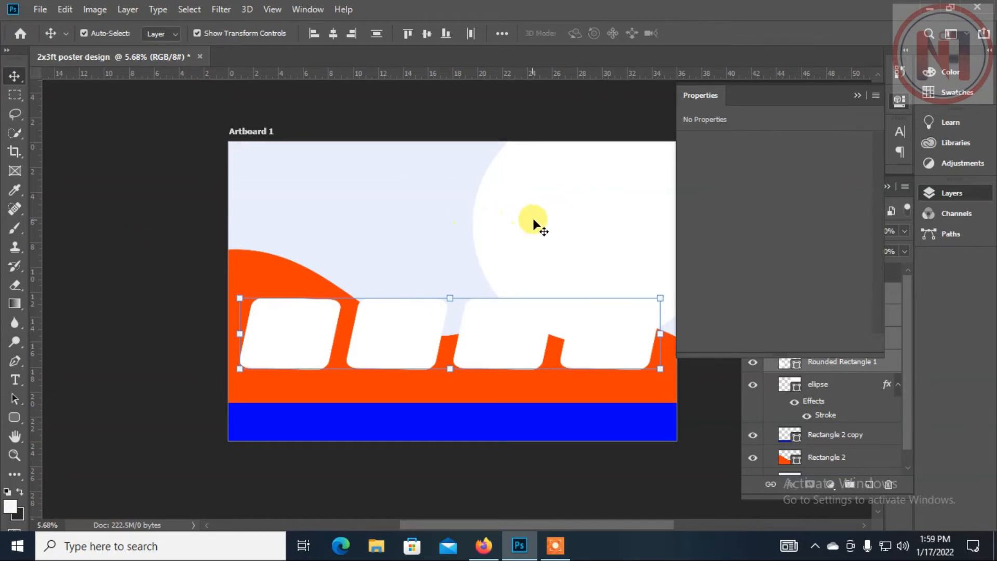
Change the large ellipse's solid fill to blue, 0000ff
left_click(597, 224)
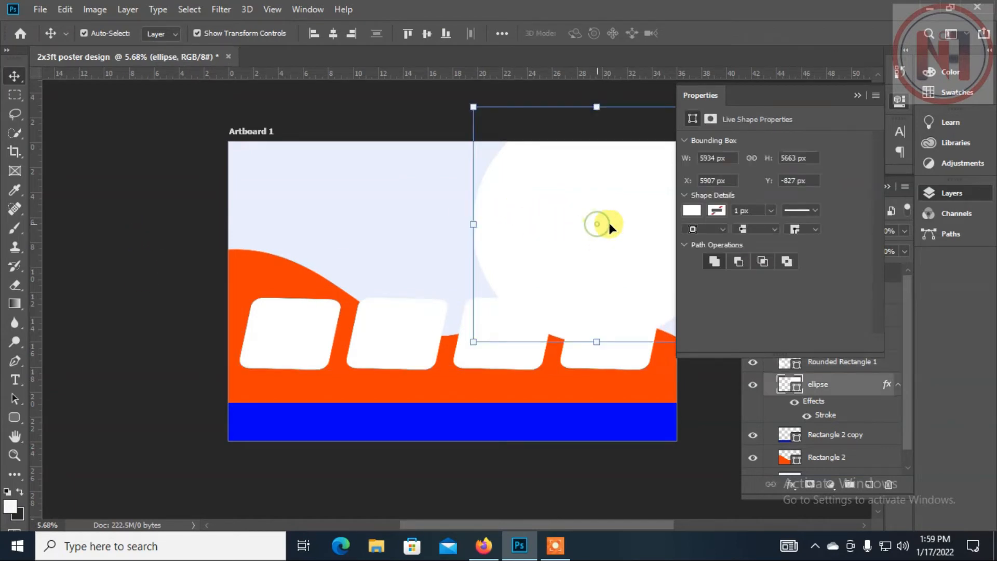
double_click(788, 384)
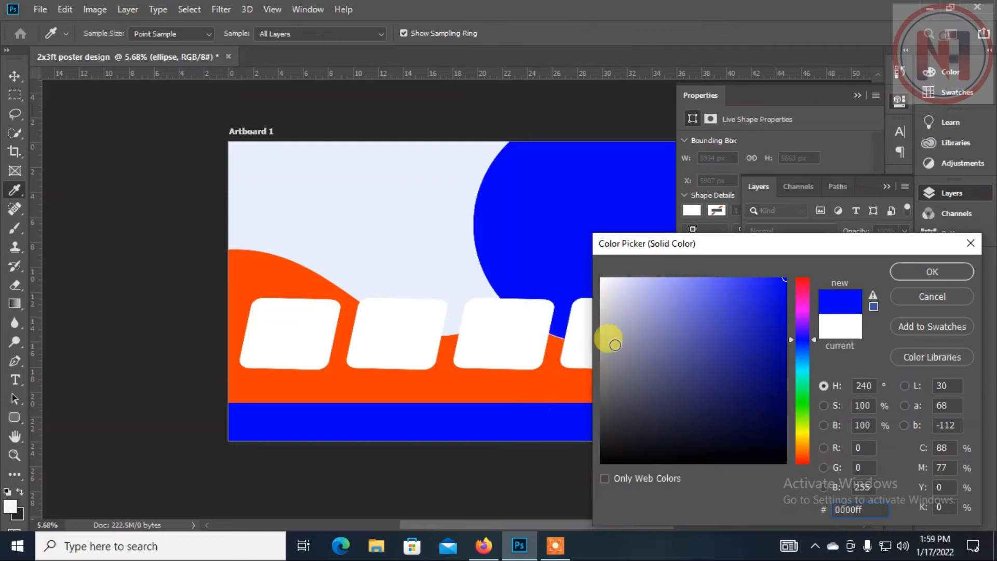
left_click(933, 269)
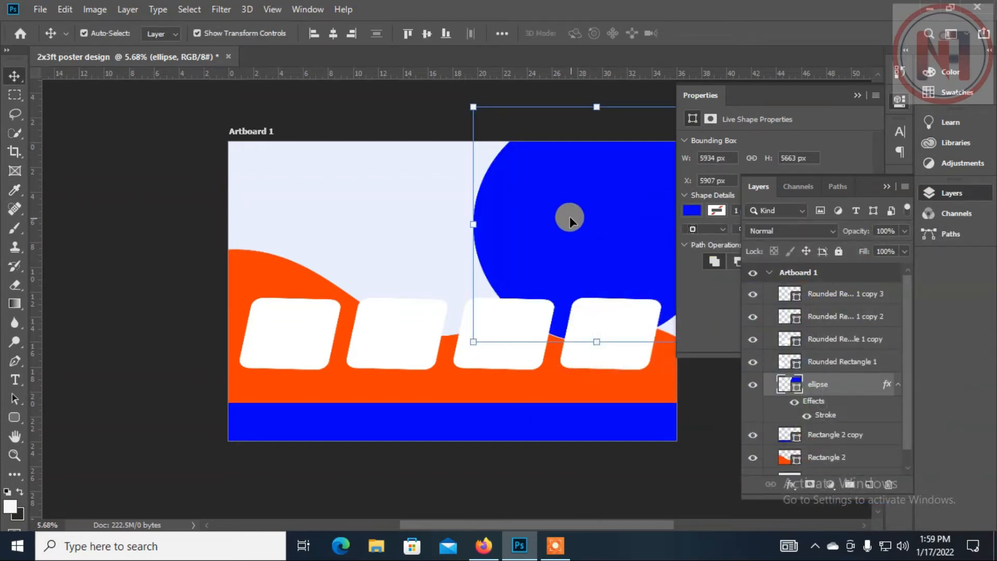
Change the background Rectangle 1's fill to magenta with hue 296°, saturation 100% and brightness 84%, and deselect it
left_click(344, 205)
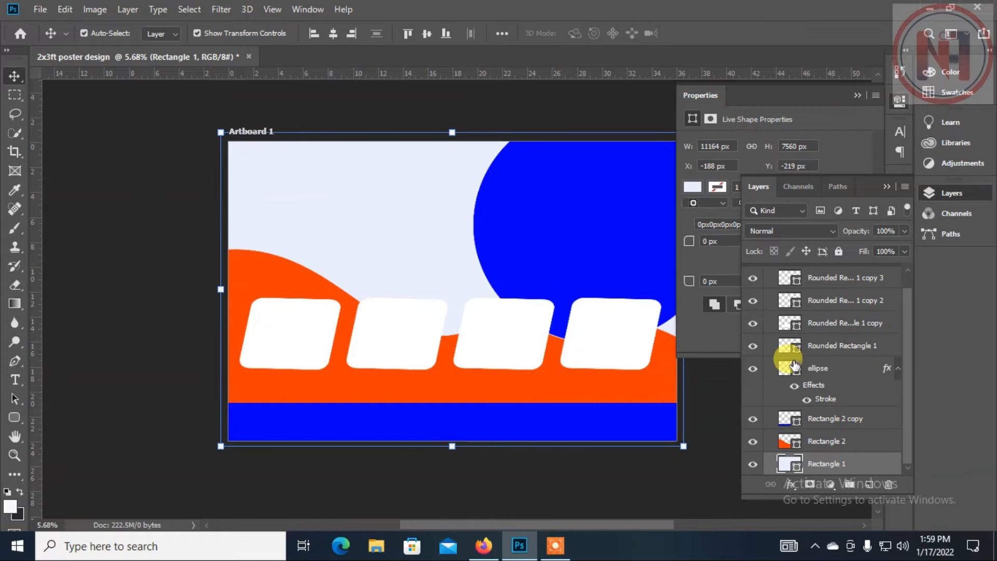
double_click(783, 470)
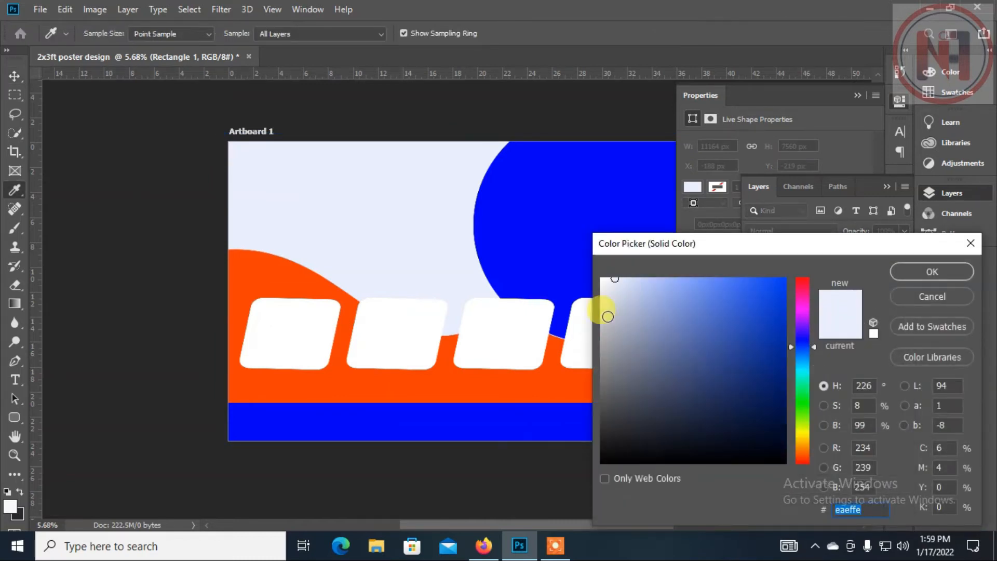
left_click(600, 327)
mouse_move(600, 323)
left_mouse_down()
mouse_move(611, 300)
mouse_move(597, 296)
mouse_move(612, 289)
left_mouse_up()
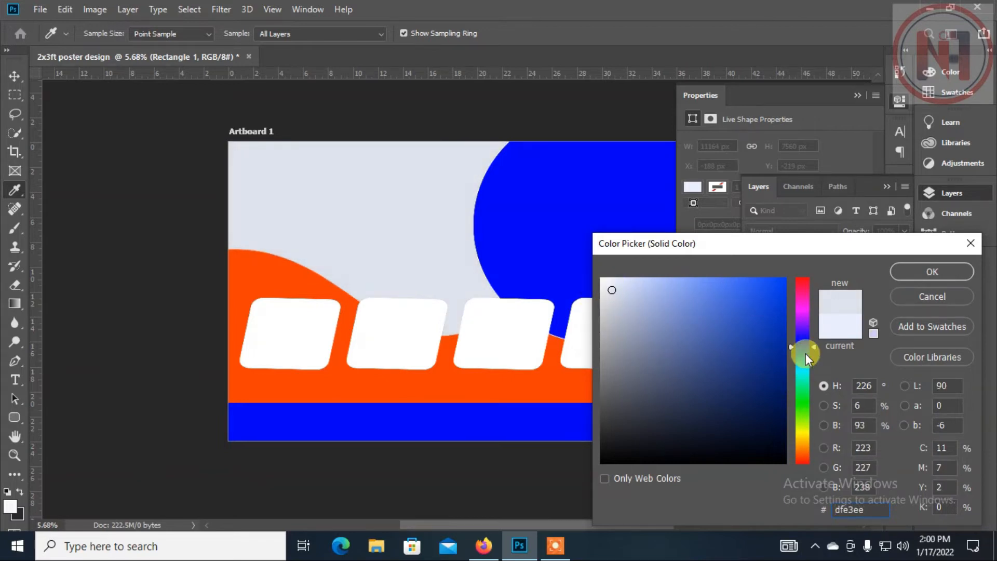
left_click(807, 310)
left_click(669, 286)
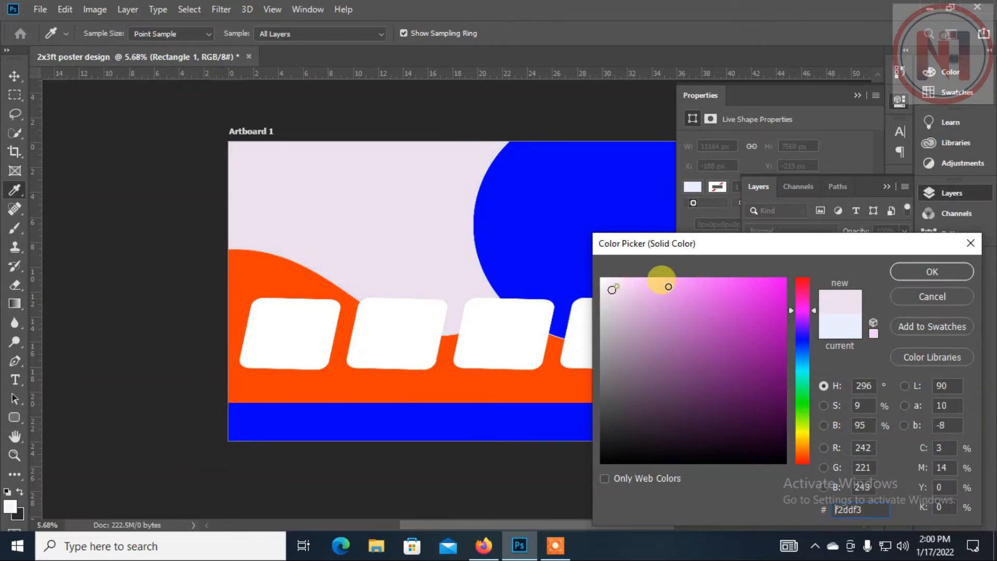
mouse_move(669, 286)
left_mouse_down()
mouse_move(734, 280)
mouse_move(746, 301)
mouse_move(783, 279)
mouse_move(791, 285)
mouse_move(776, 308)
left_mouse_up()
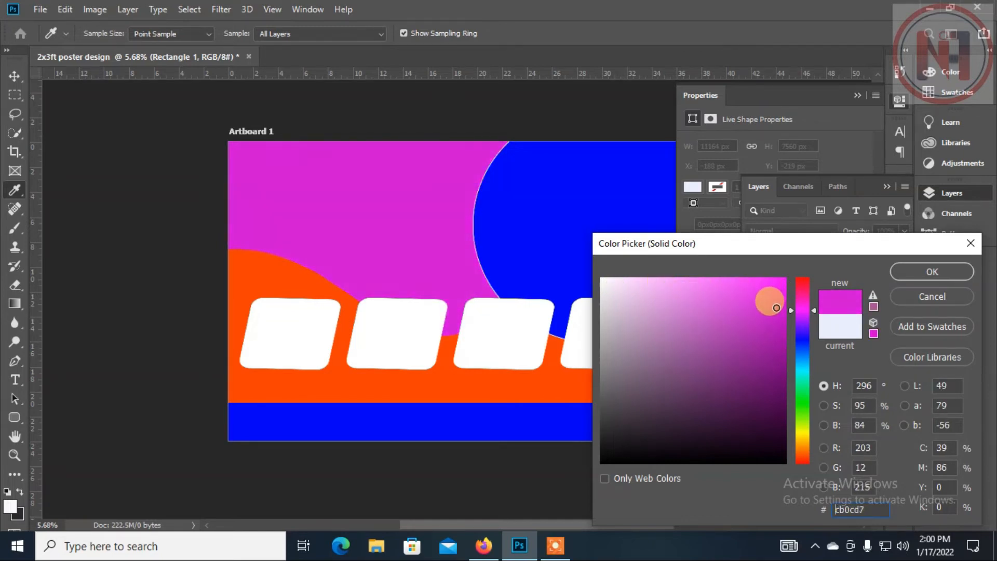
left_click(917, 269)
key("v")
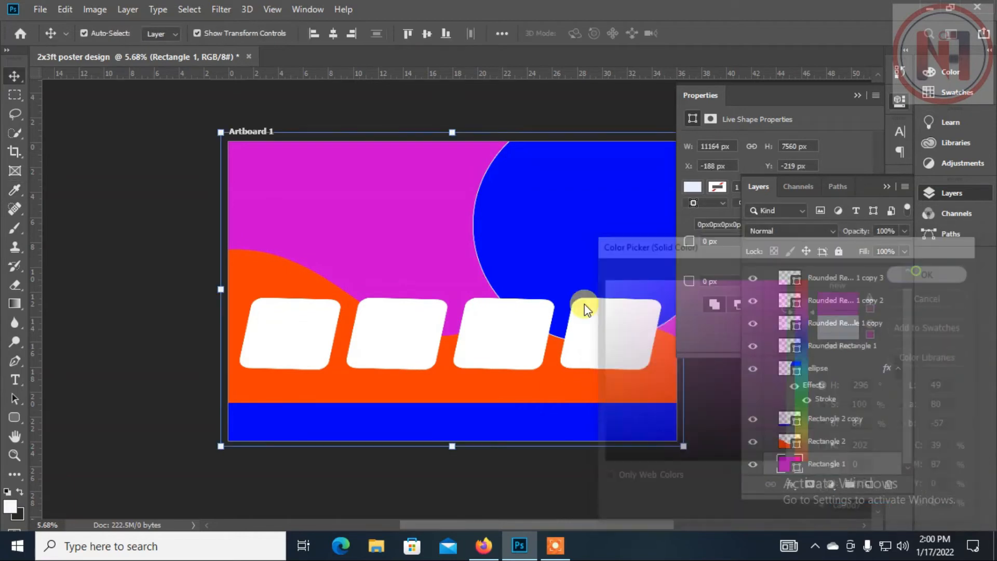
left_click(152, 129)
Place a Lorem Ipsum text line on the upper magenta area, sized 148 pt in the Billabong font
left_click(16, 379)
left_click(389, 216)
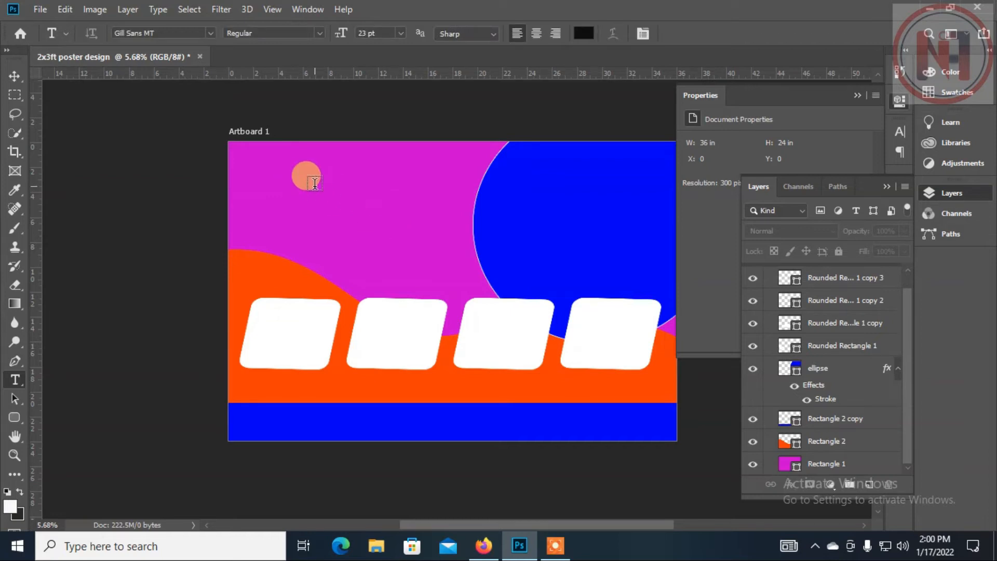
left_click(315, 183)
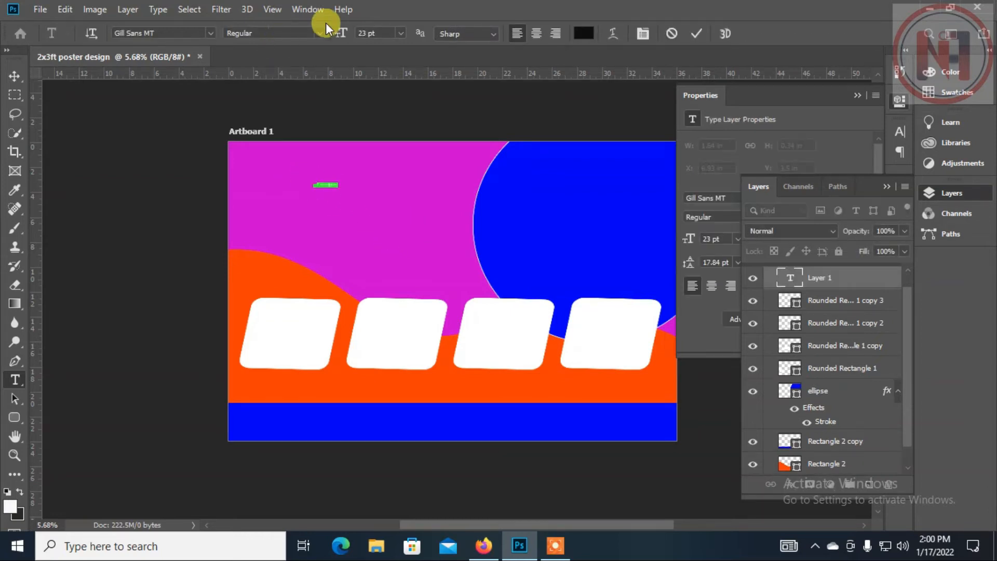
left_click_drag(344, 39, 436, 36)
left_click(212, 32)
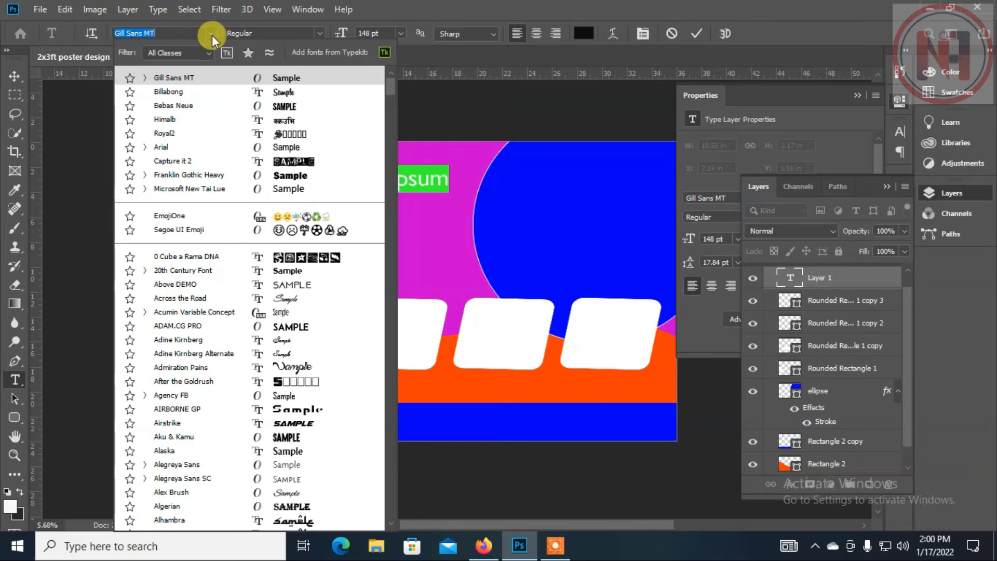
left_click(259, 92)
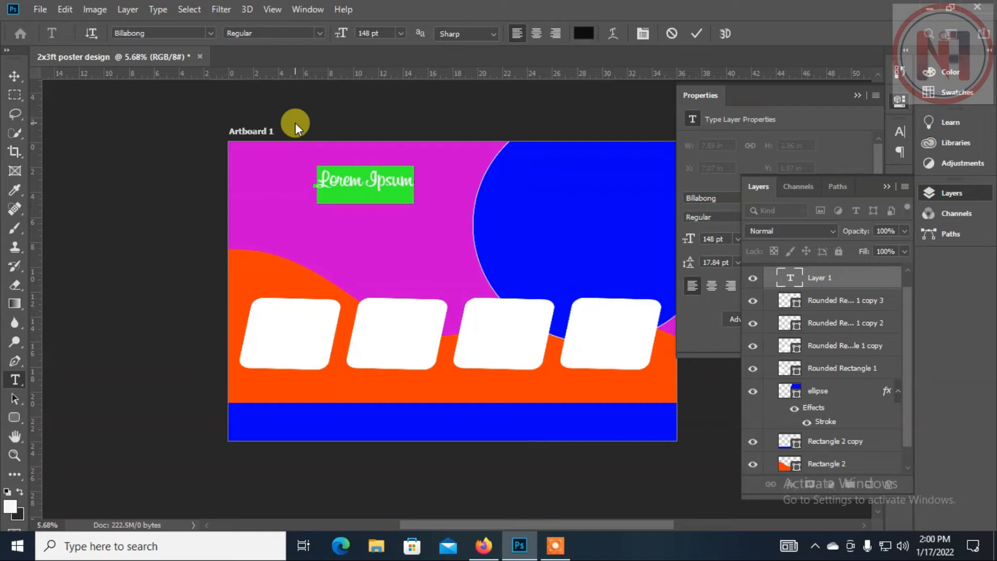
Replace the placeholder text with a two-line title reading "Aarati" and "Beauty Parlour"
key("BackSpace")
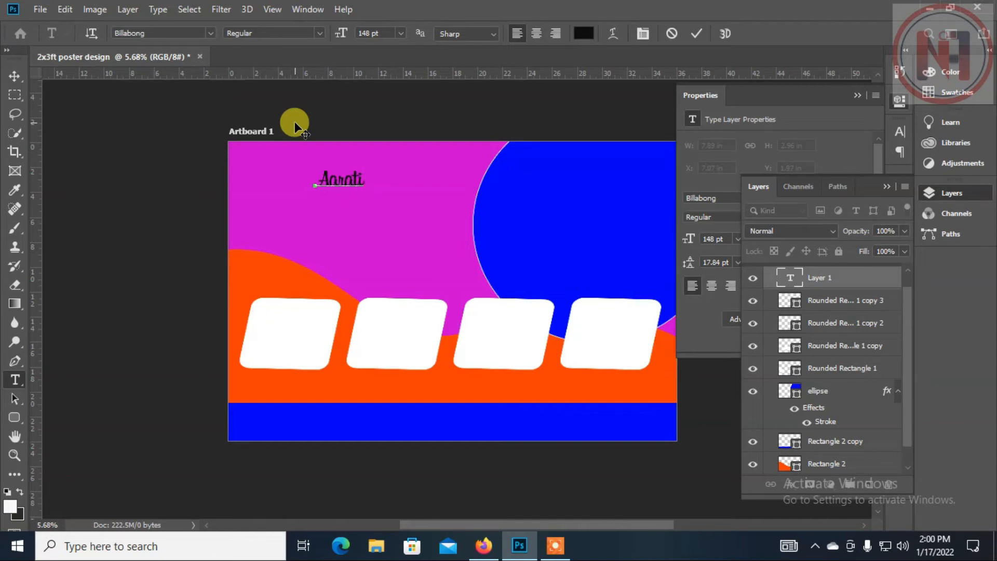
type("Aarati")
key("Return")
type("Beauty Pa")
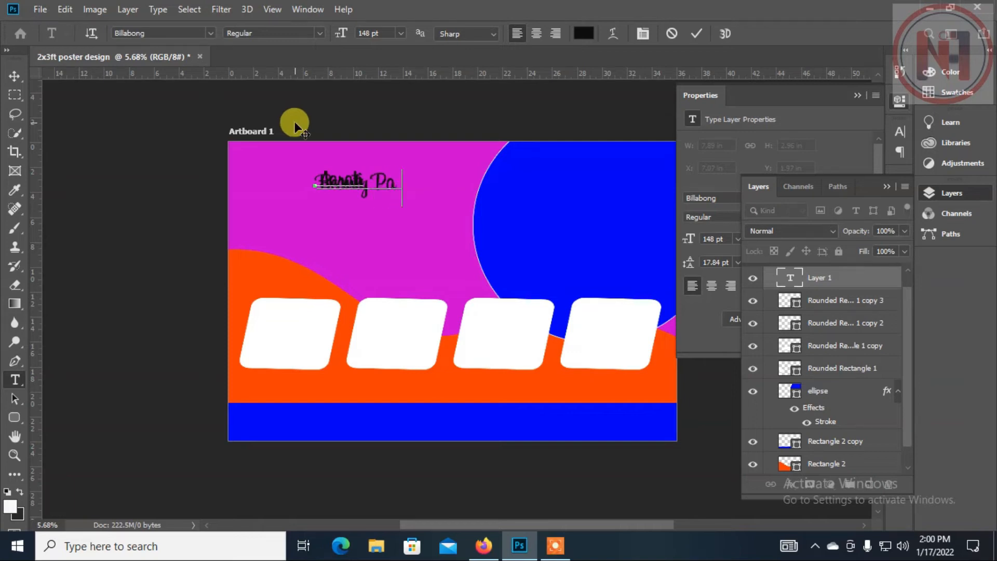
type("rlour")
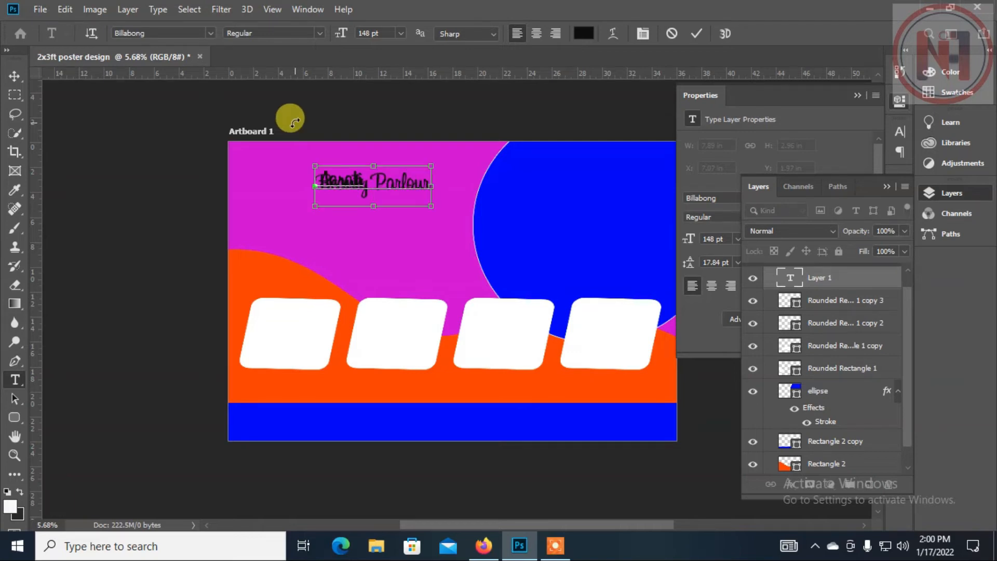
Show the character settings for the whole title text and tighten its leading to 136.84 pt
key("ctrl+a")
key("ctrl+t")
left_click(874, 169)
left_click(864, 185)
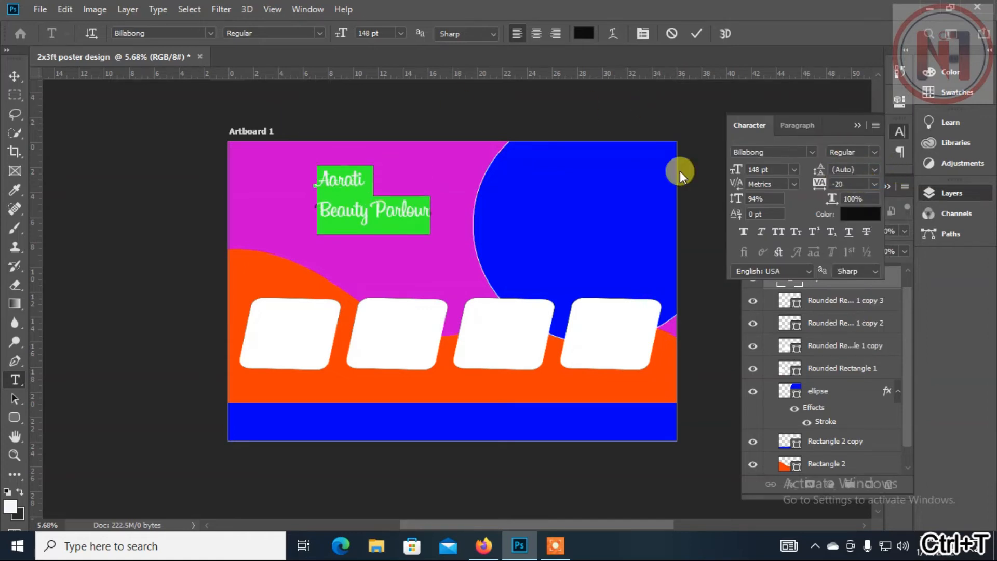
left_click_drag(821, 171, 791, 182)
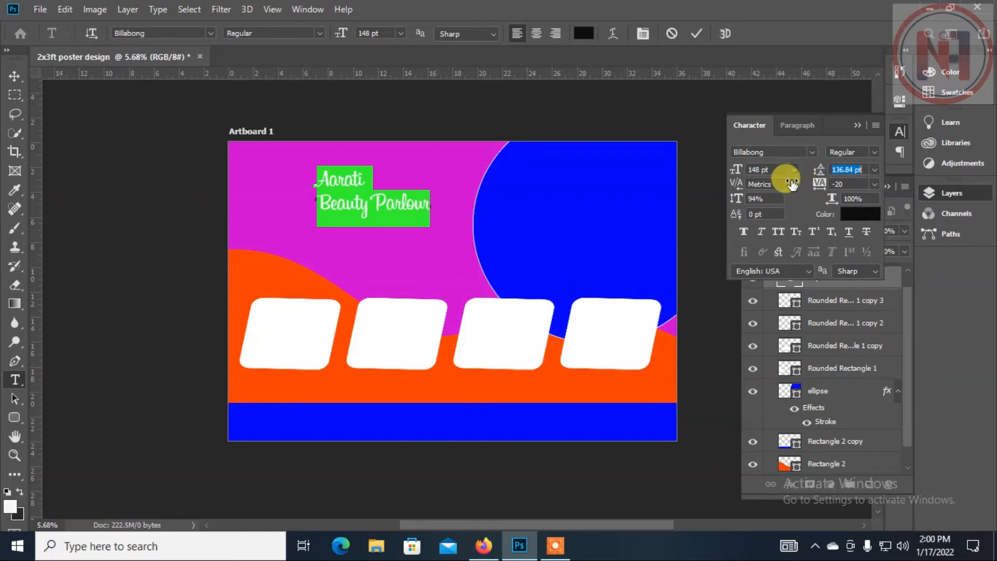
Change the text colour of the whole title to white, ffffff, sampled from a slanted frame
left_click(353, 180)
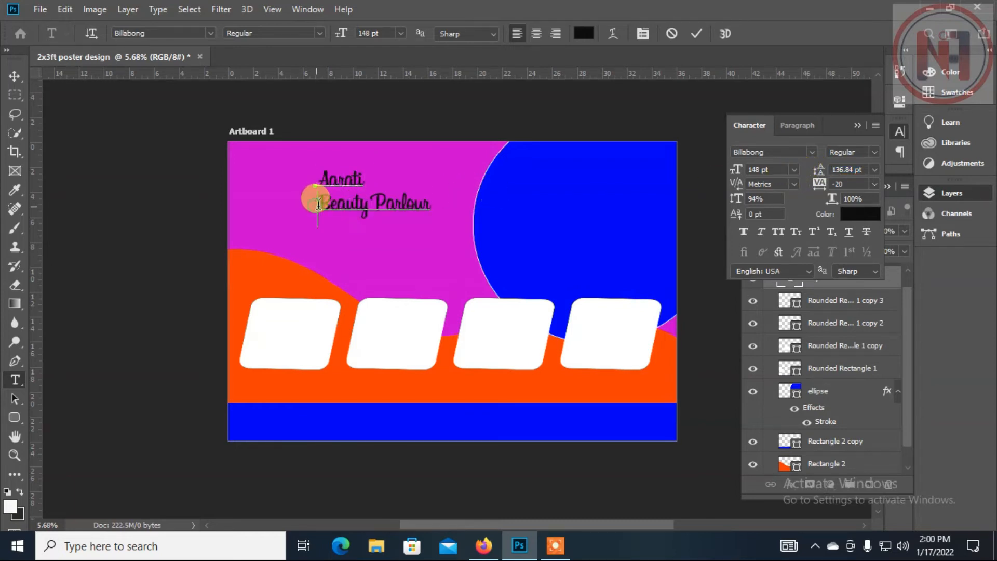
key("ctrl+a")
left_click(583, 33)
left_click(510, 325)
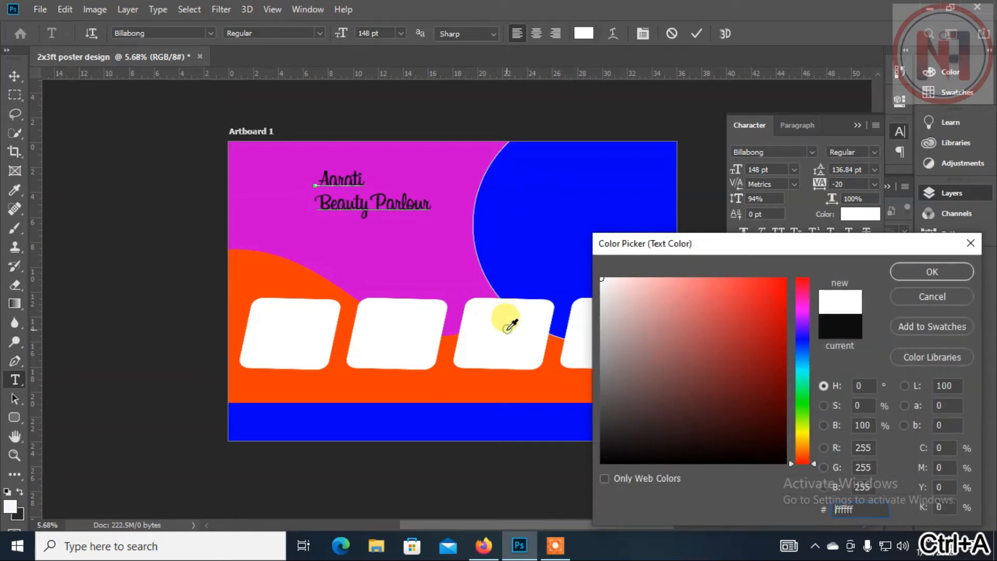
left_click(922, 270)
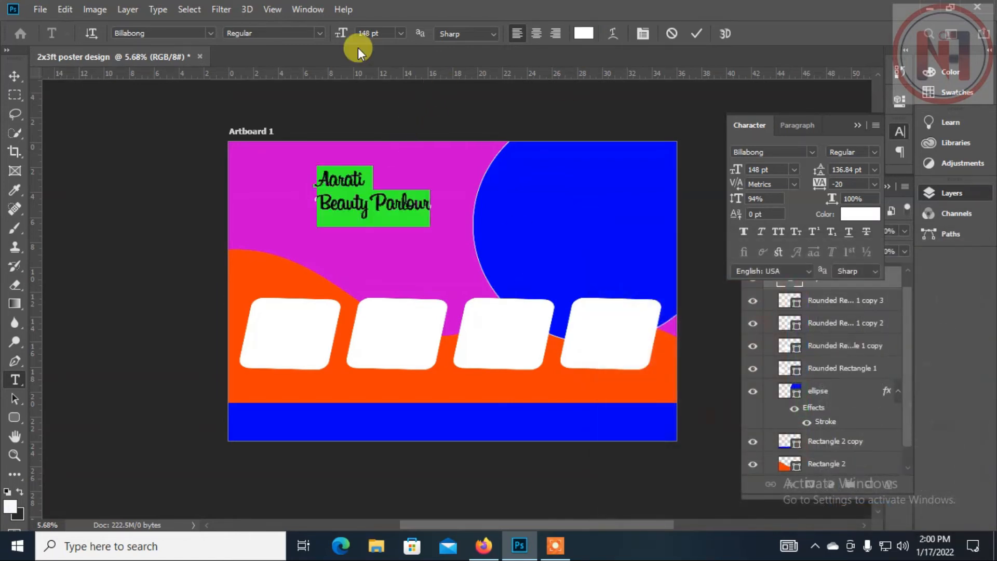
Enlarge the title text to 265 pt and move it toward the poster's left edge, clear of the blue ellipse
left_click_drag(343, 38, 427, 33)
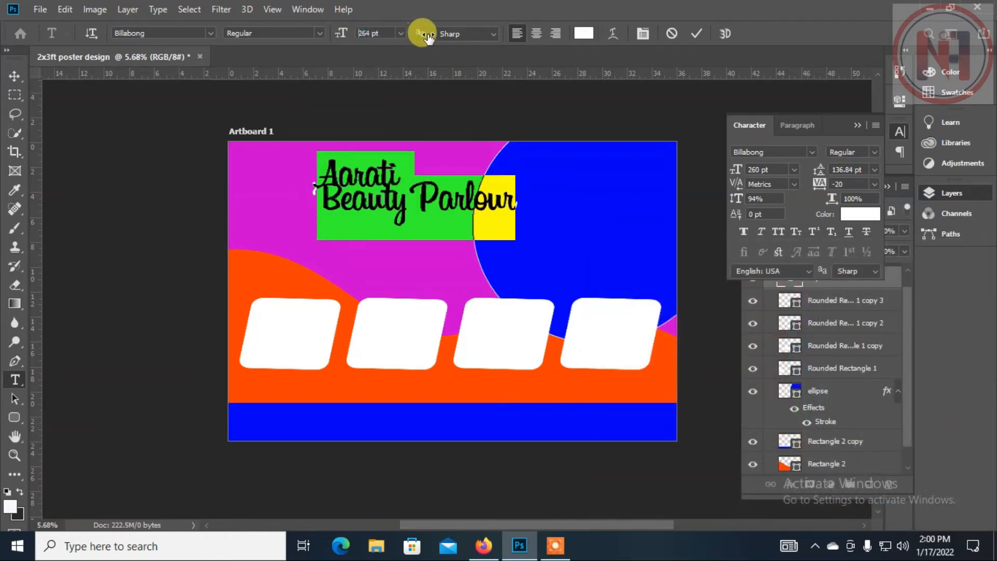
left_click_drag(414, 272, 354, 270)
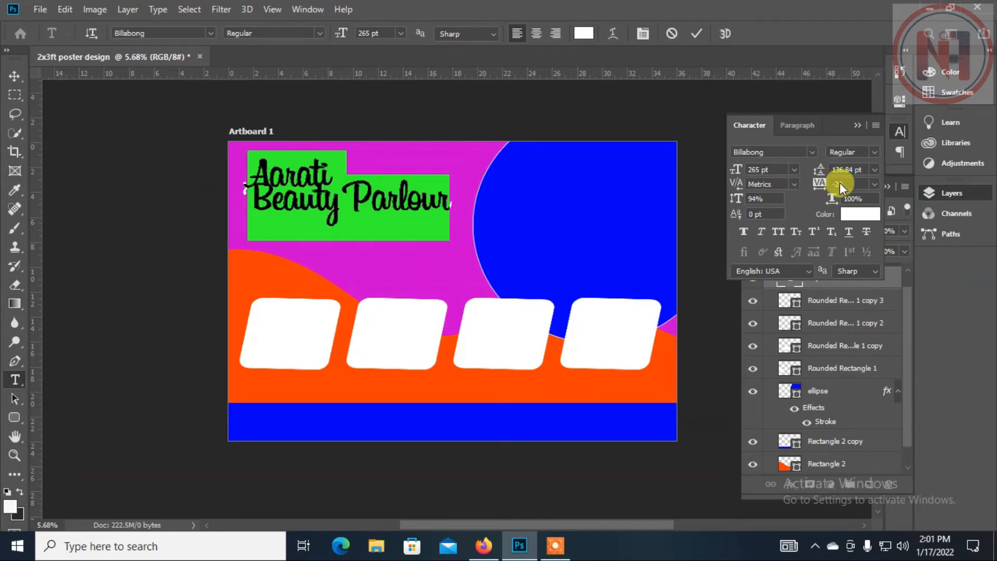
Set the title's leading to 182.84 pt and shift the text block slightly to the right
left_click_drag(817, 175, 852, 171)
left_click(329, 176)
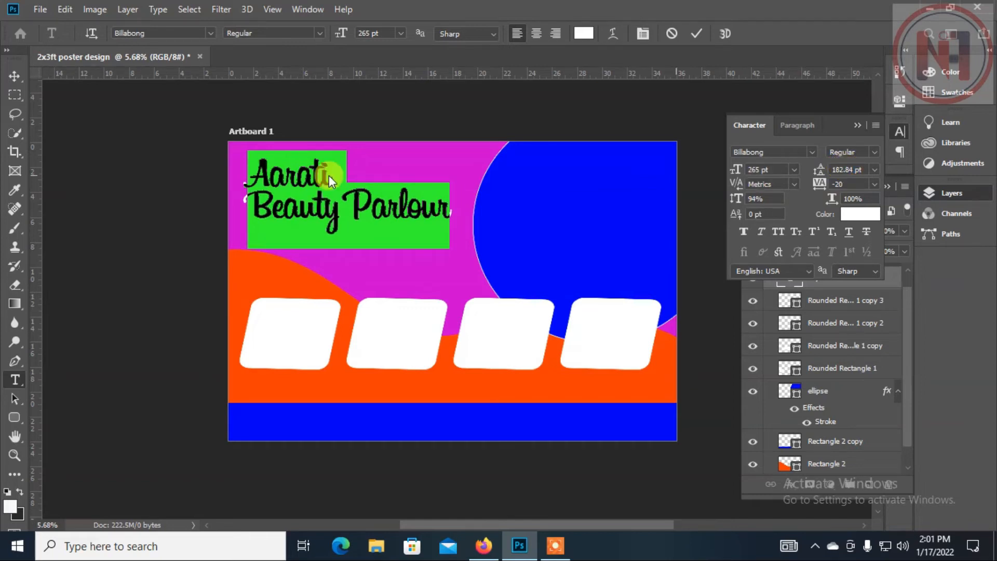
left_click(27, 73)
left_click_drag(399, 212, 410, 210)
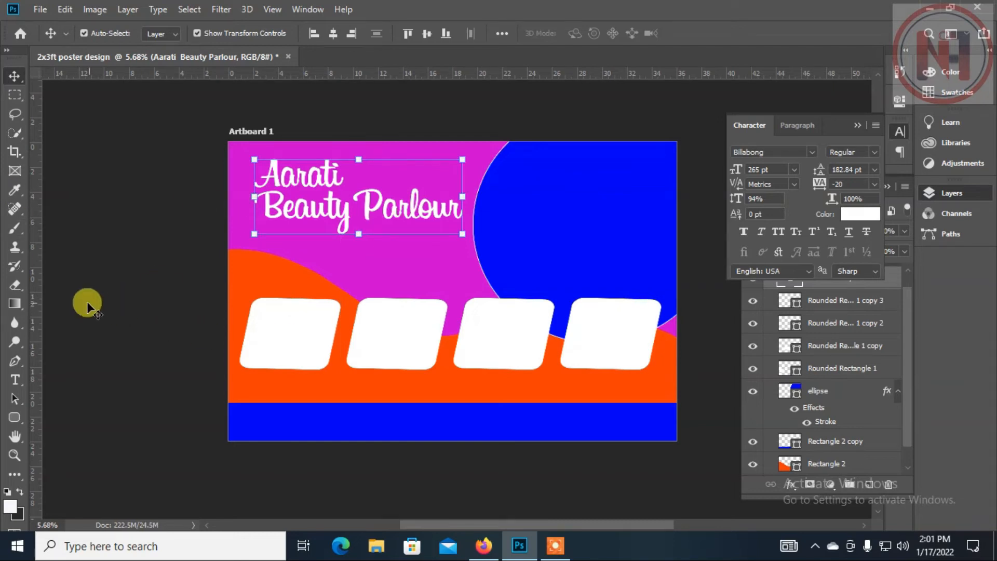
Draw a rectangle about 2563 × 570 px below the title and round all its corners to 65 px
left_click(17, 420)
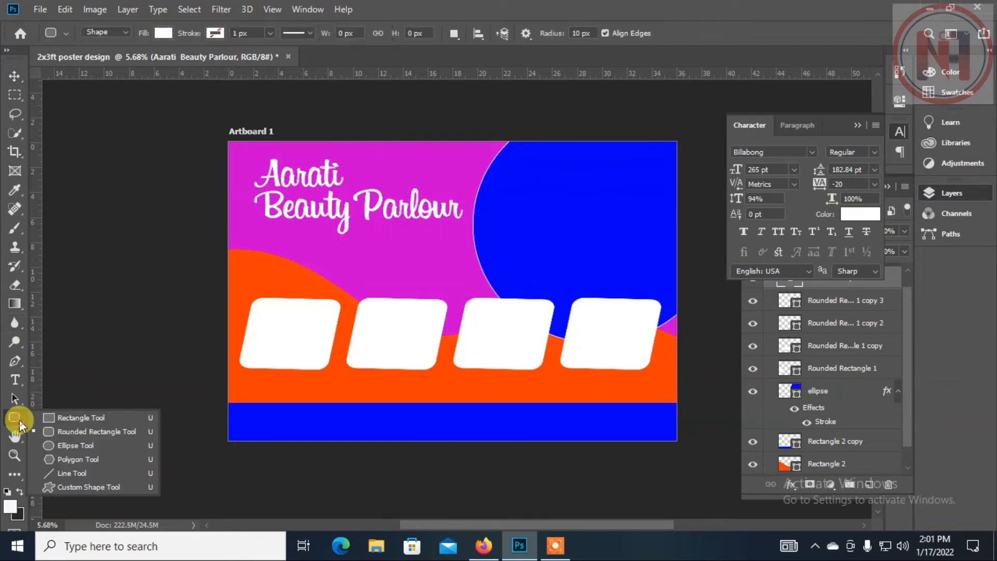
left_click(82, 416)
left_click_drag(263, 251, 369, 275)
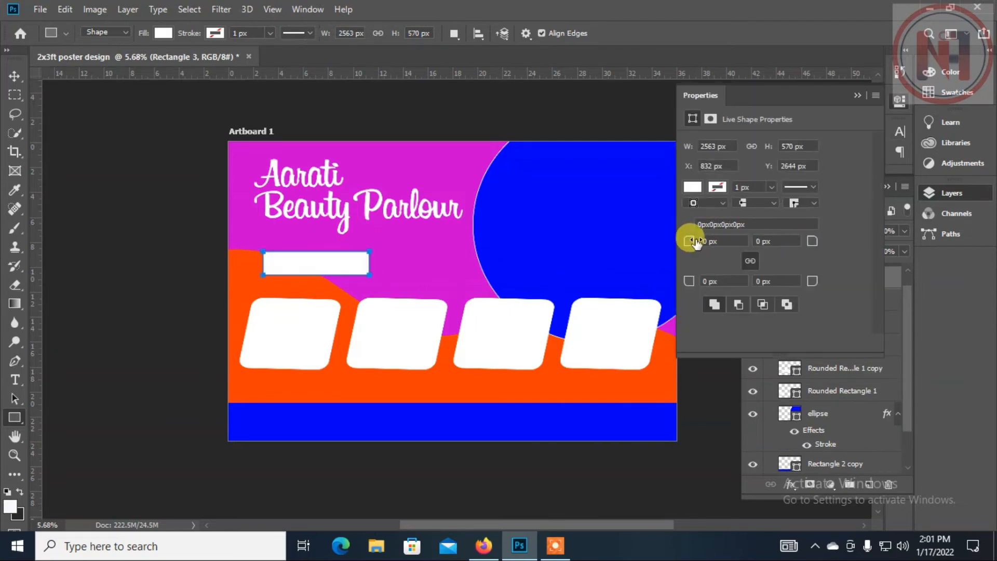
left_click_drag(812, 241, 861, 244)
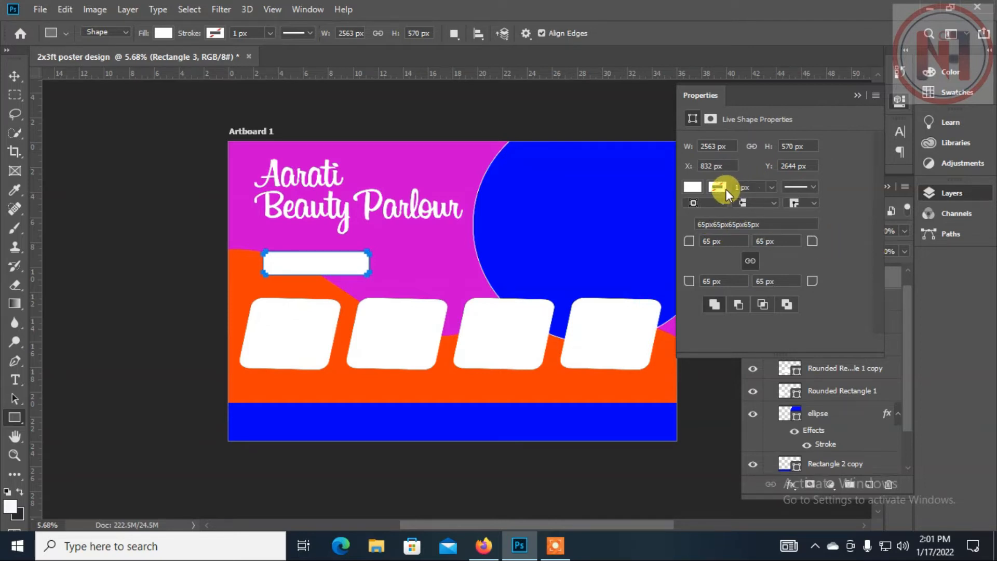
Change the small rectangle's fill to the wave's orange, ff3c00
left_click(690, 186)
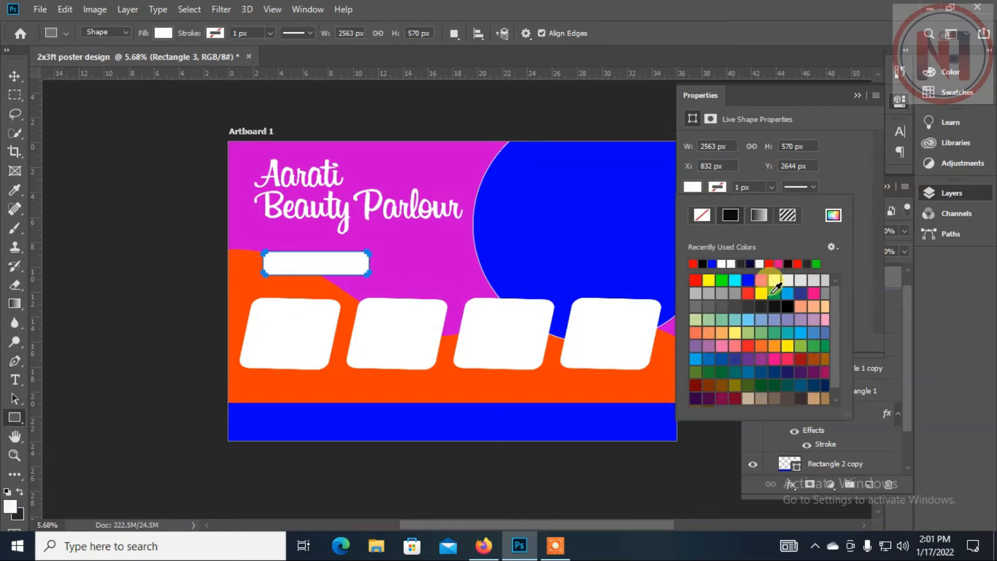
left_click(832, 215)
left_click(441, 377)
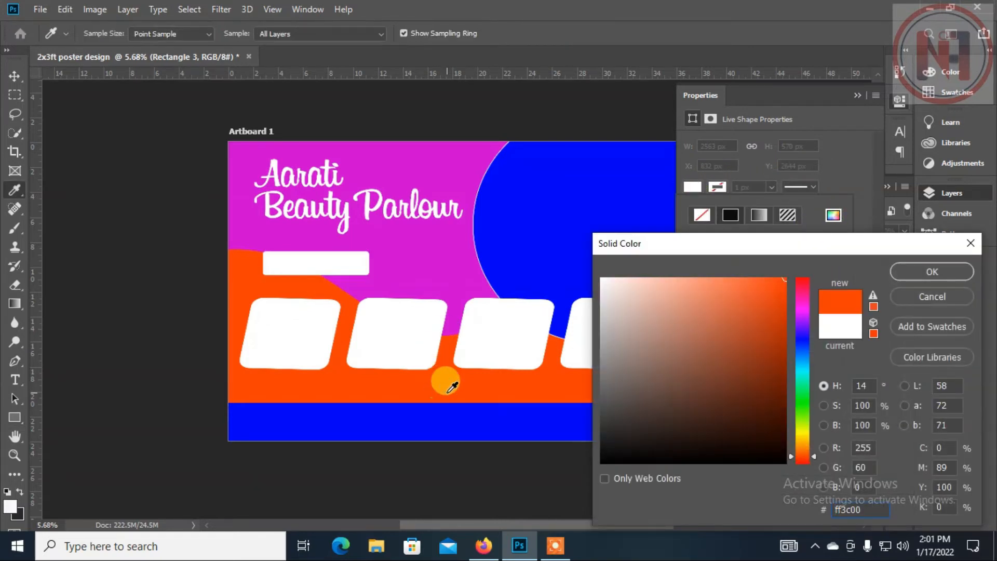
left_click(918, 275)
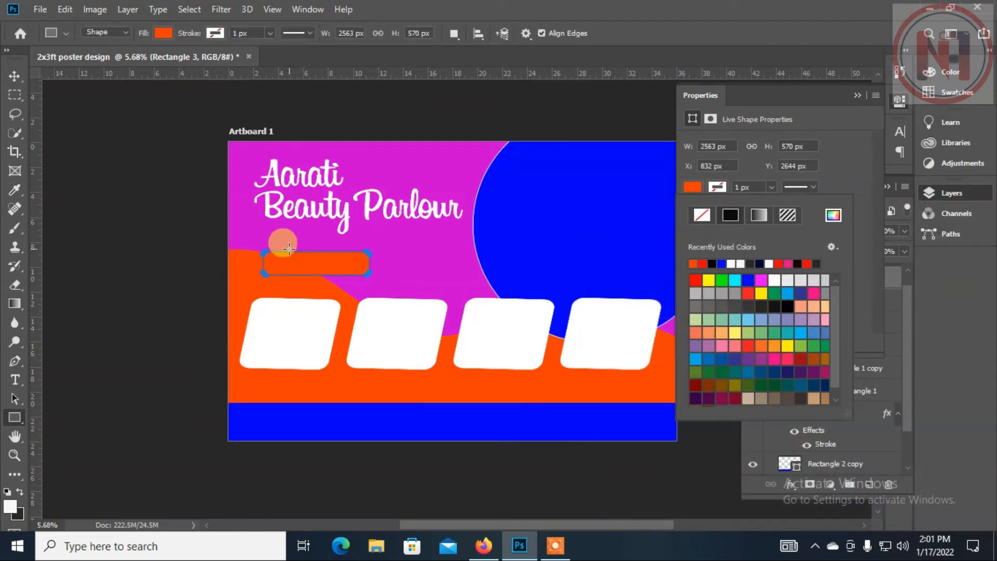
Move the small rectangle above the first slanted frame, to X 283 px and Y 2599 px, and fill it with white
left_click(19, 84)
mouse_move(338, 260)
left_mouse_down()
mouse_move(327, 260)
mouse_move(325, 241)
mouse_move(321, 258)
mouse_move(335, 260)
left_mouse_up()
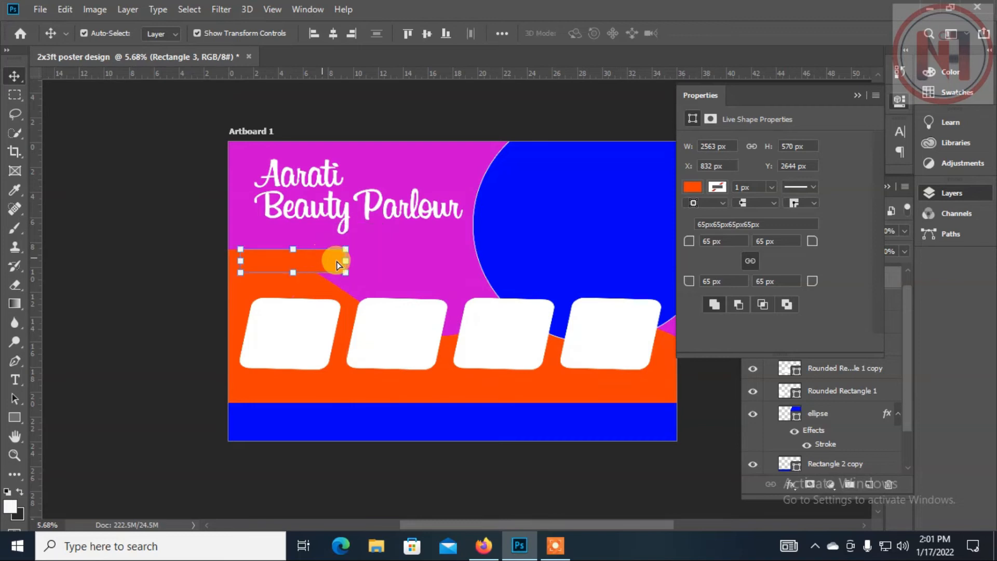
left_click(692, 187)
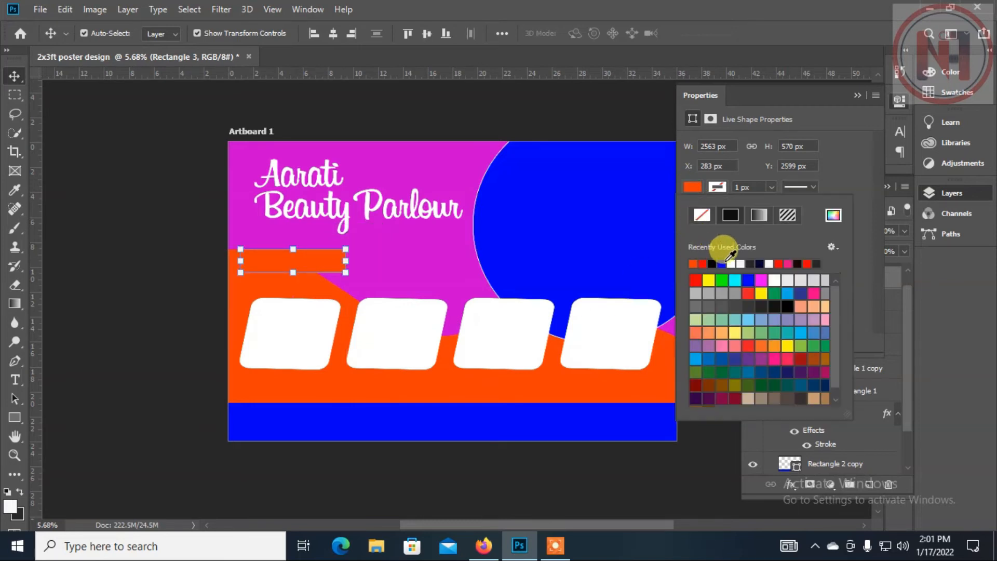
left_click(693, 263)
left_click(19, 77)
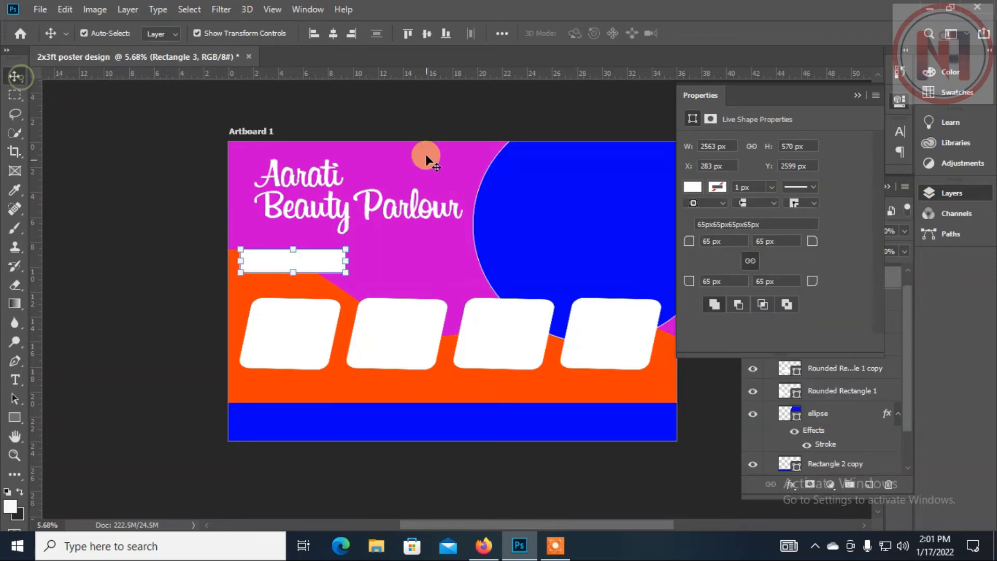
Duplicate the small white rectangle and place the copy beside it at X 3095 px, Y 2599 px
left_click(424, 123)
left_click(335, 262)
left_click_drag(323, 259, 437, 255)
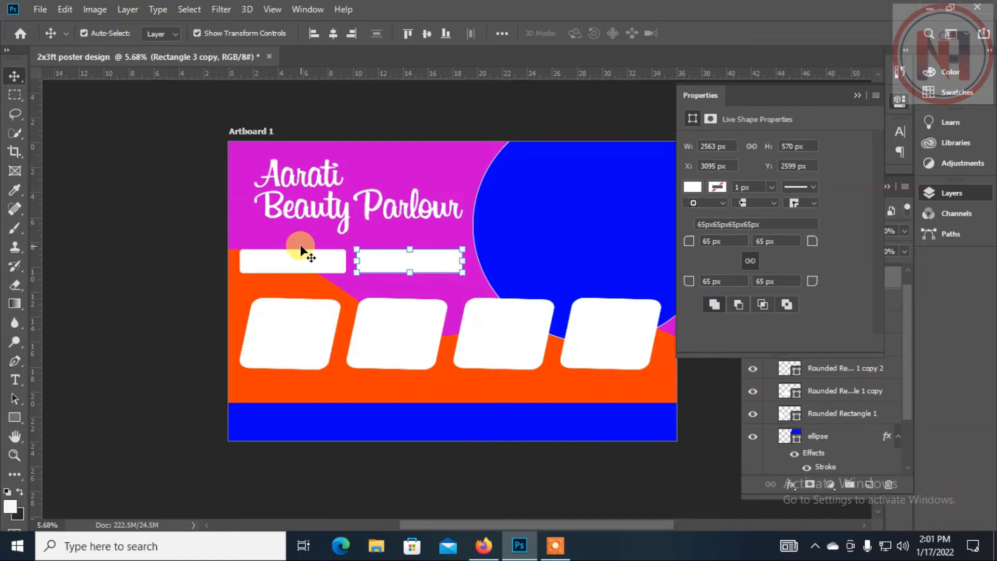
key("t")
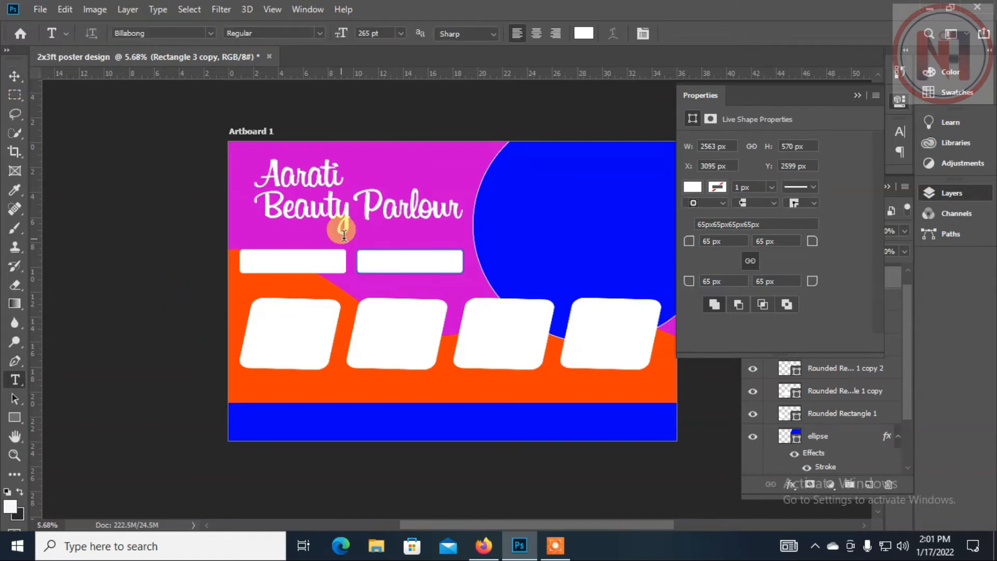
left_click(457, 167)
left_click(500, 178)
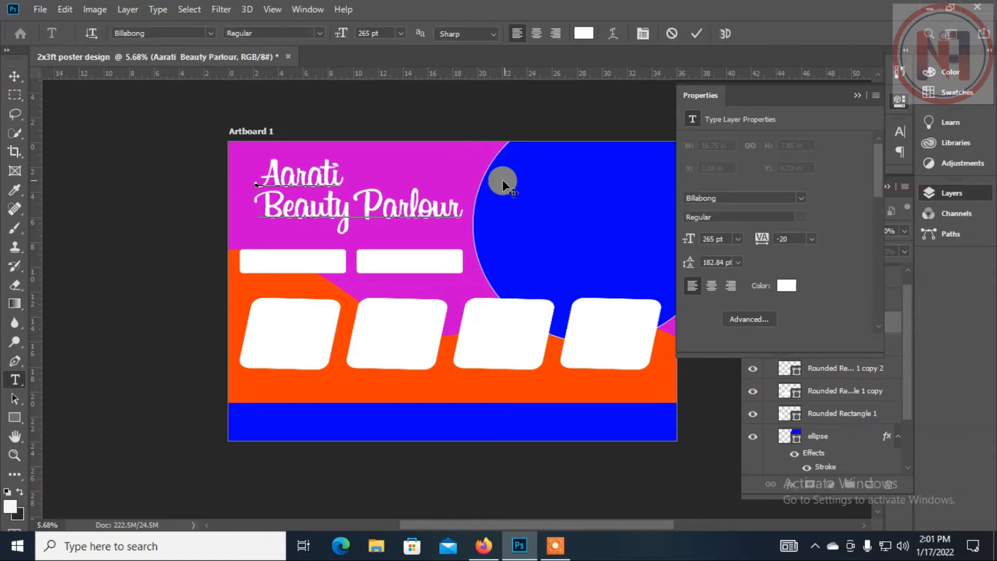
left_click(15, 76)
left_click(480, 270)
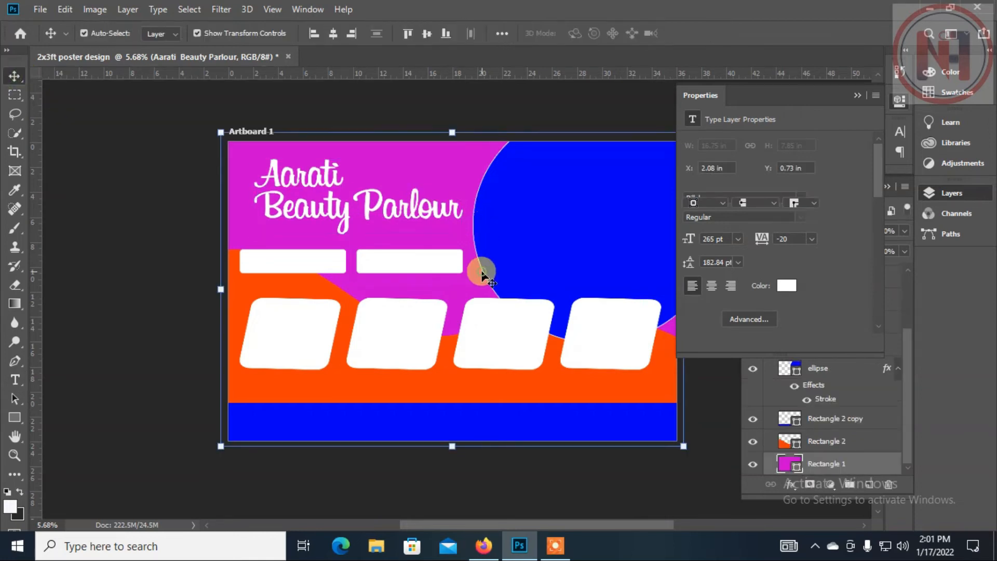
key("t")
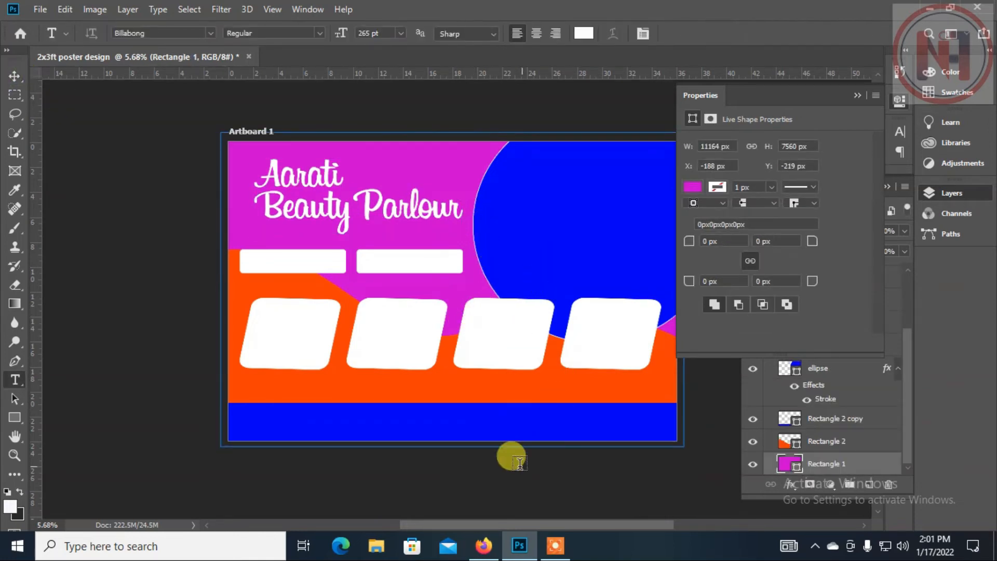
left_click(348, 164)
left_click(14, 76)
left_click(361, 116)
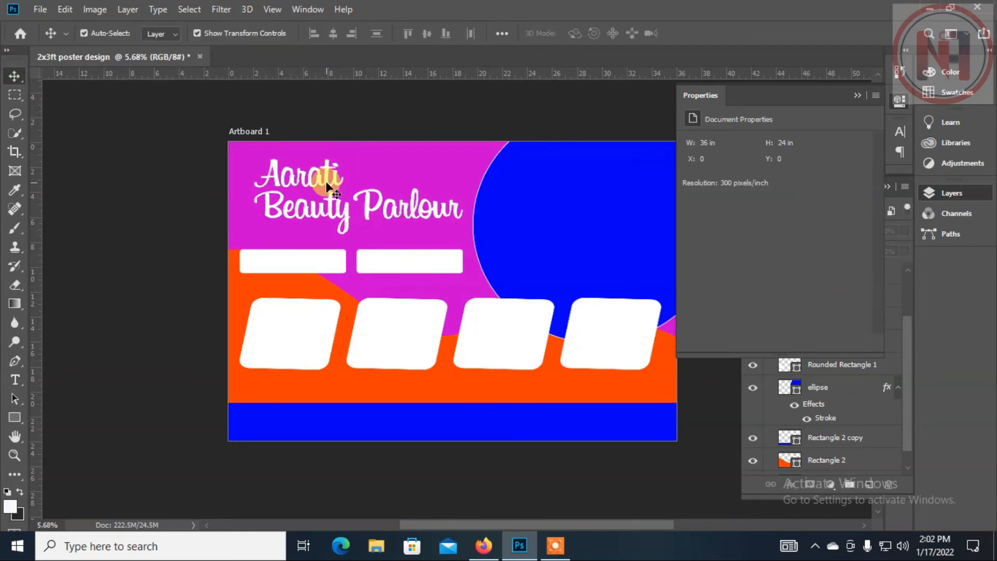
Place a new Lorem Ipsum text line over the small white rectangles and reduce its size to 165 pt
key("t")
left_click(453, 145)
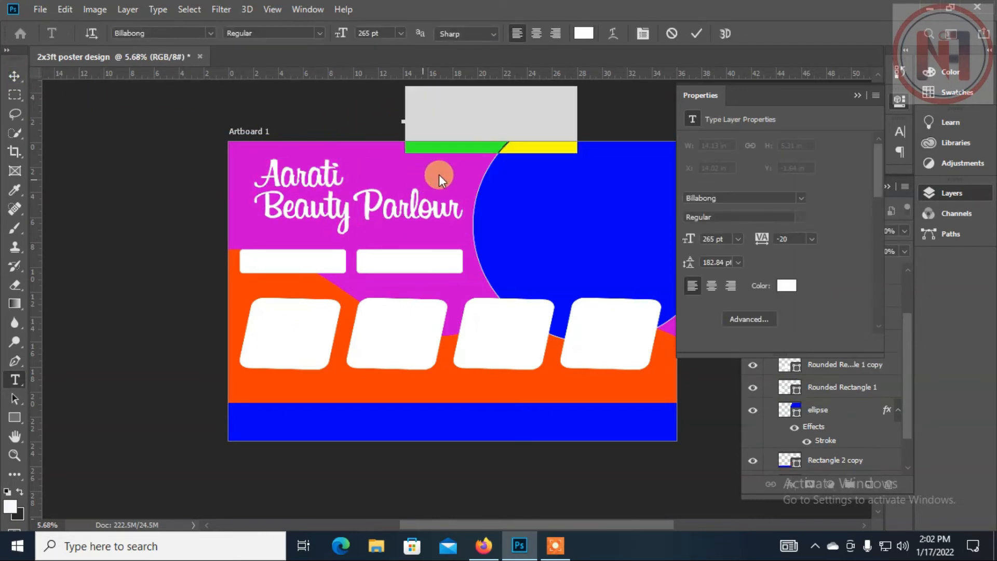
left_click_drag(494, 172, 389, 311)
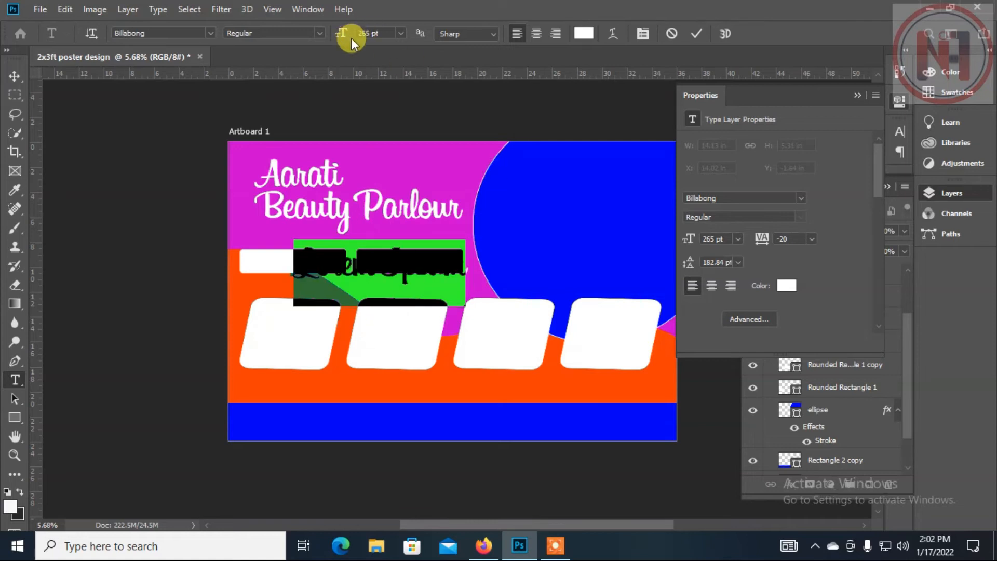
left_click_drag(341, 34, 267, 40)
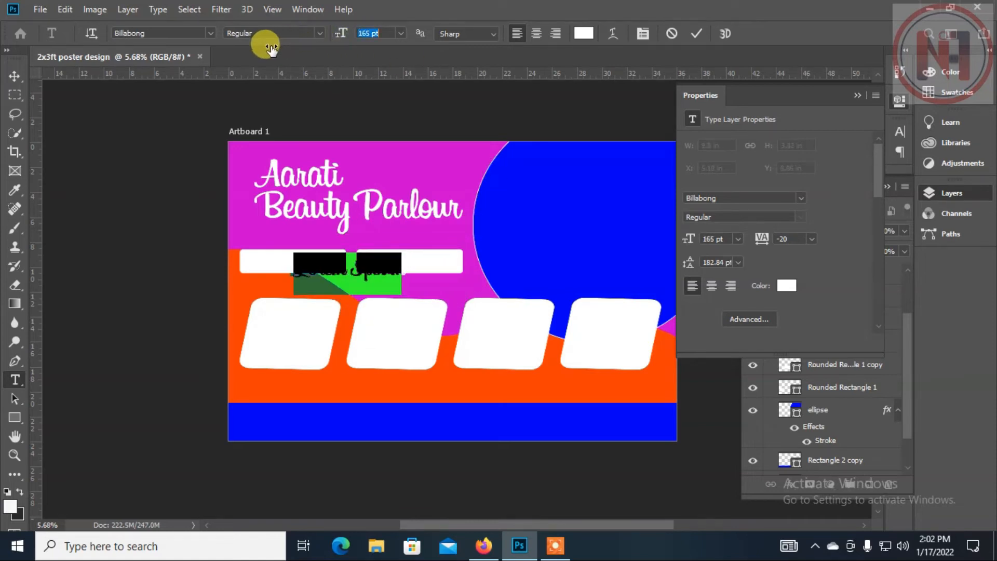
Change the Lorem Ipsum text colour to the background's magenta, ca00d7
left_click(581, 32)
left_click(431, 158)
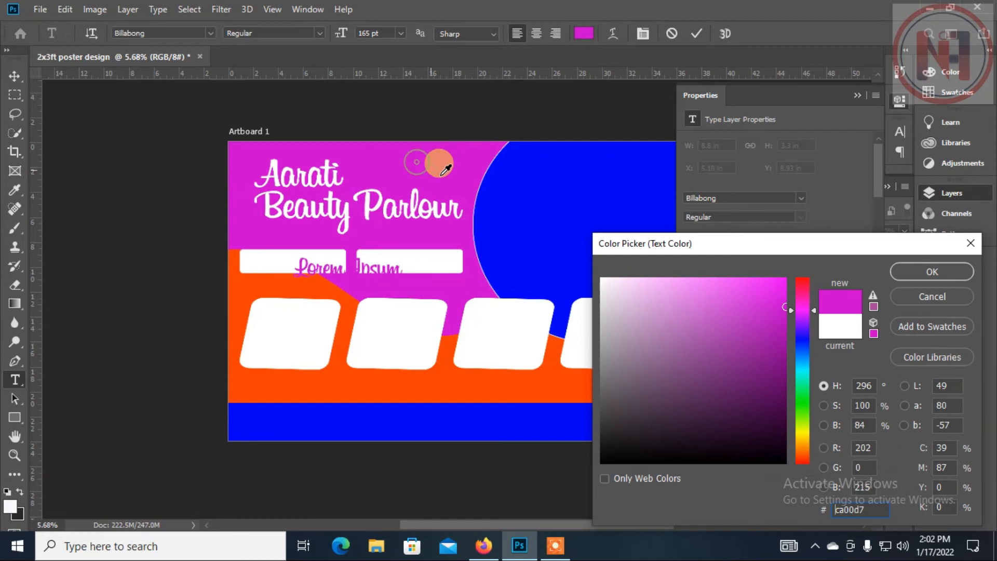
left_click(931, 272)
Move the Lorem Ipsum text onto the first small white rectangle and set its size to 140 pt so it fits inside
left_click(15, 75)
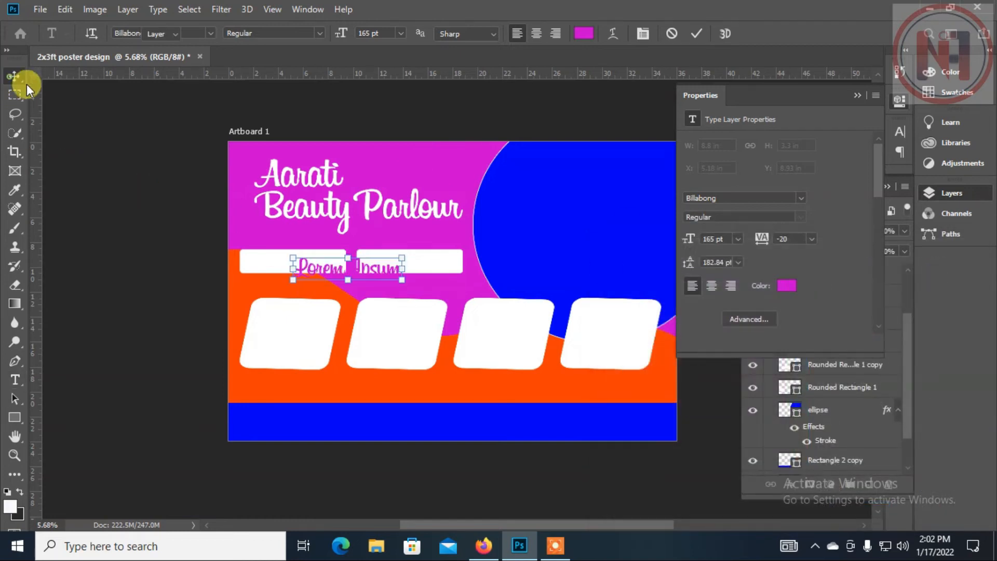
left_click_drag(336, 266, 290, 260)
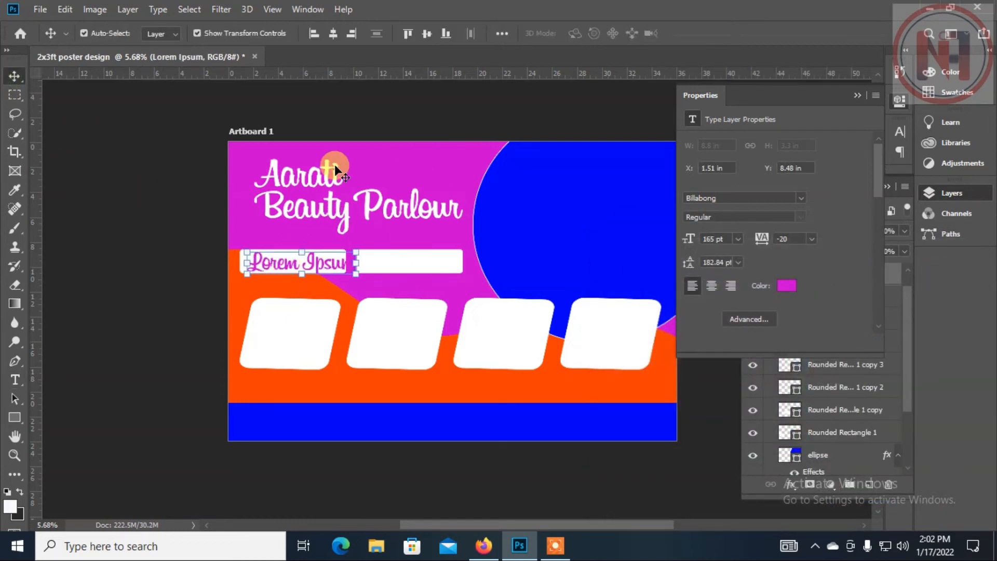
key("t")
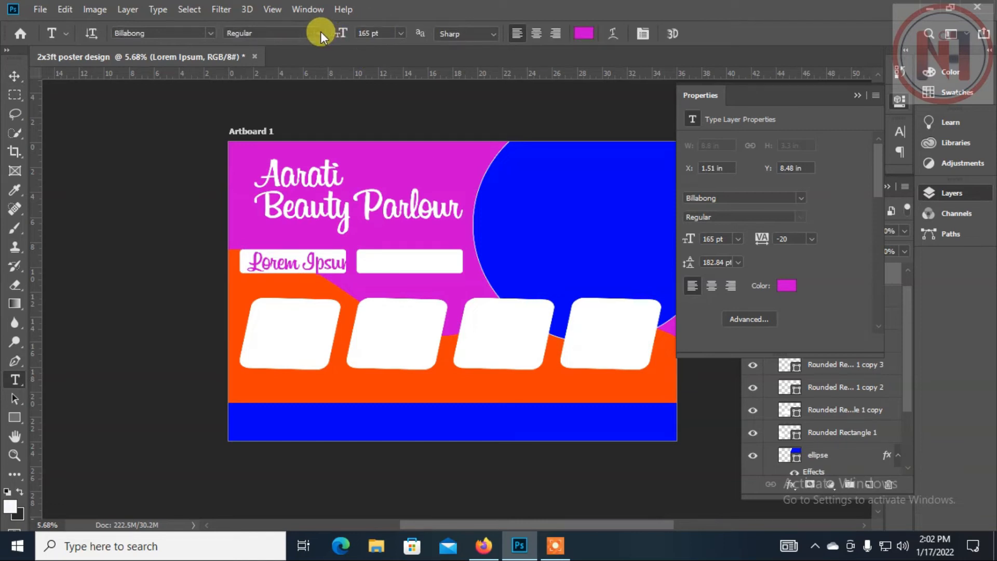
left_click_drag(342, 31, 321, 35)
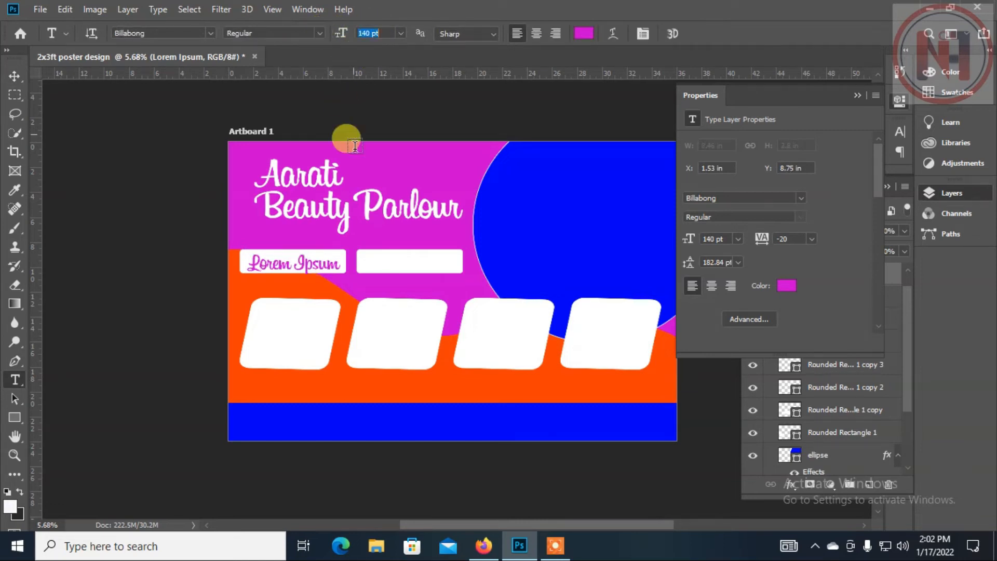
Replace the Lorem Ipsum text on the first small white rectangle with "address"
left_click(14, 76)
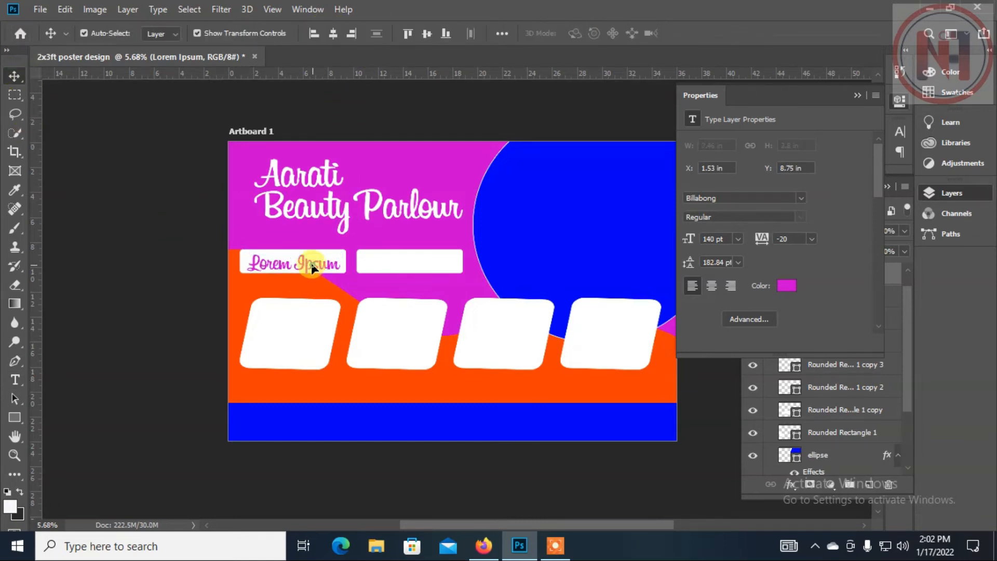
left_click_drag(311, 262, 310, 263)
double_click(310, 263)
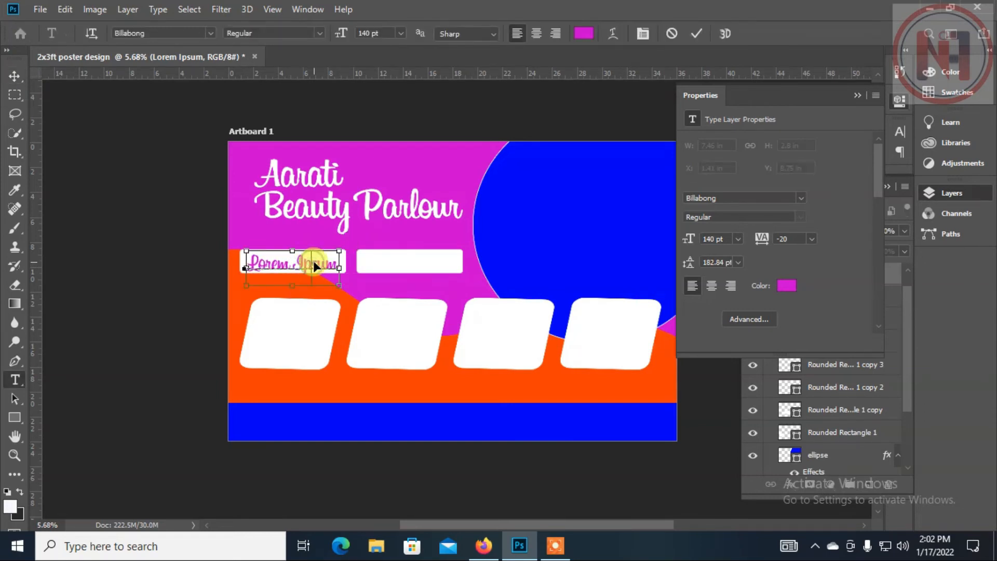
key("ctrl+a")
type("adr")
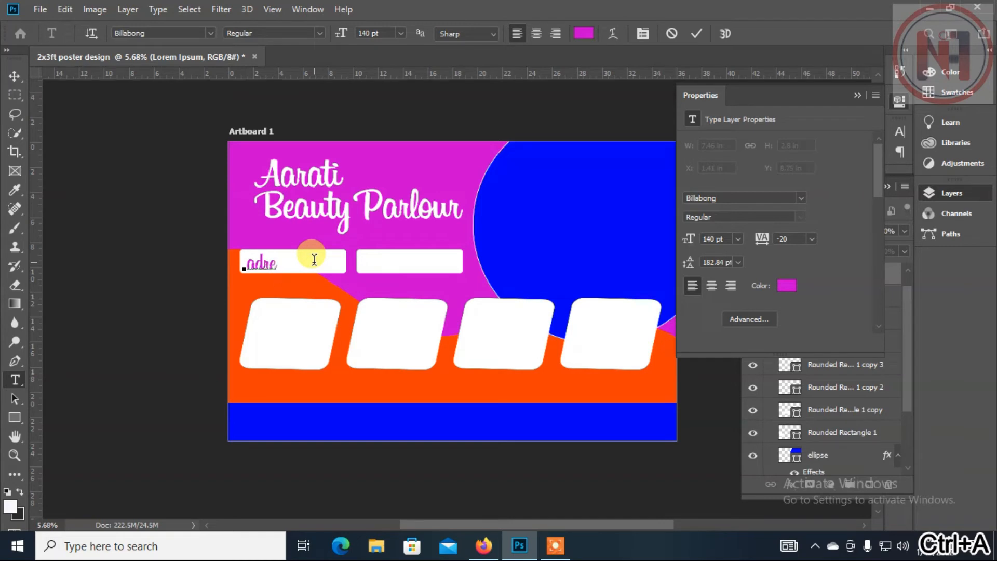
type("e")
key("BackSpace")
key("BackSpace")
type("d")
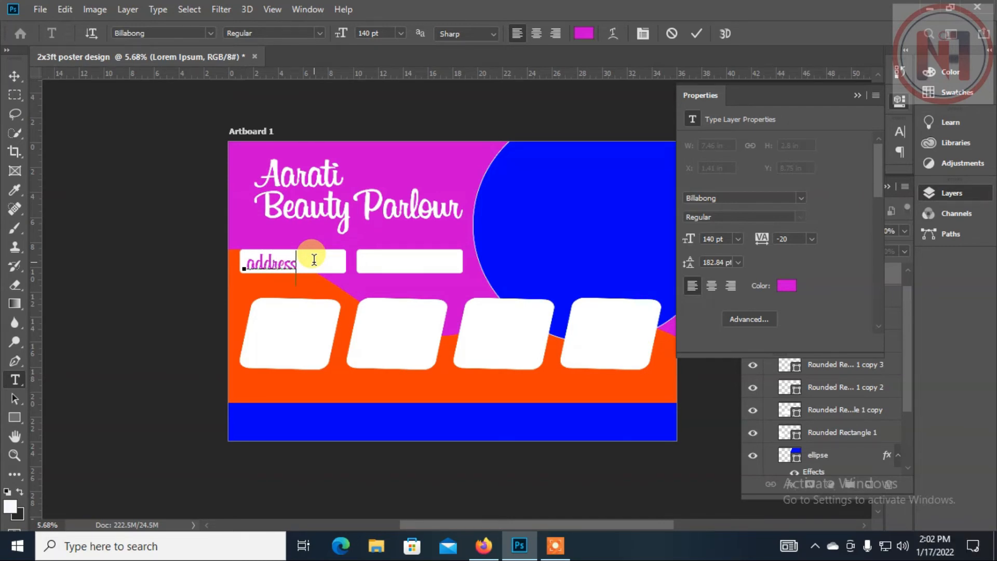
key("ctrl+a")
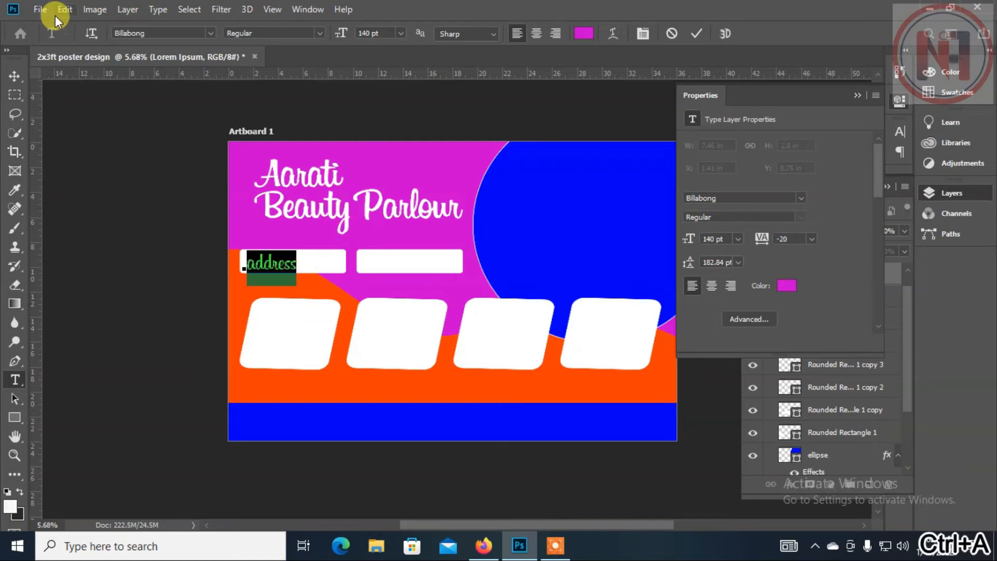
left_click(16, 77)
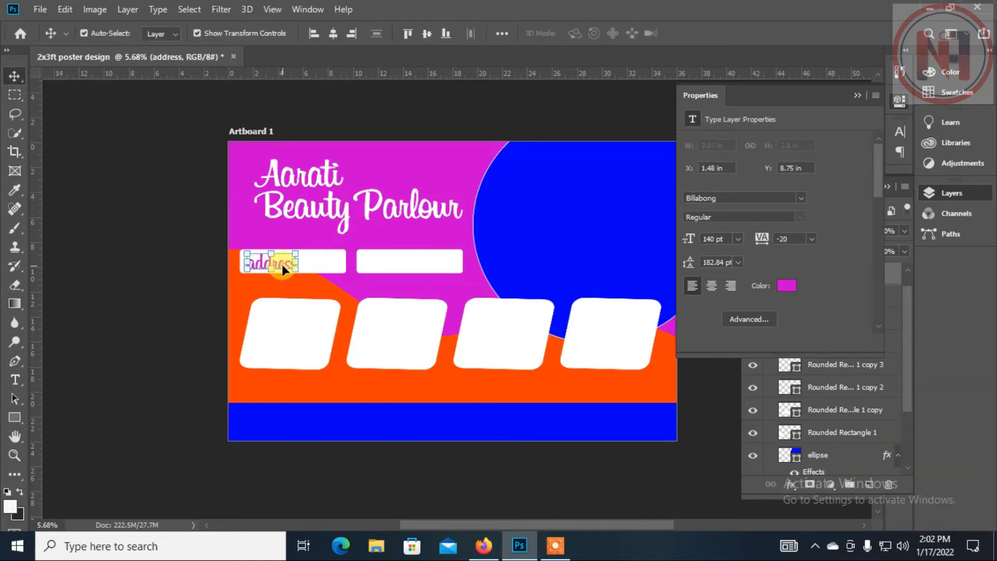
Duplicate the address text onto the second small white rectangle and change the copy's wording to "contact"
left_click_drag(282, 262, 419, 266)
double_click(419, 266)
key("ctrl+a")
type("co")
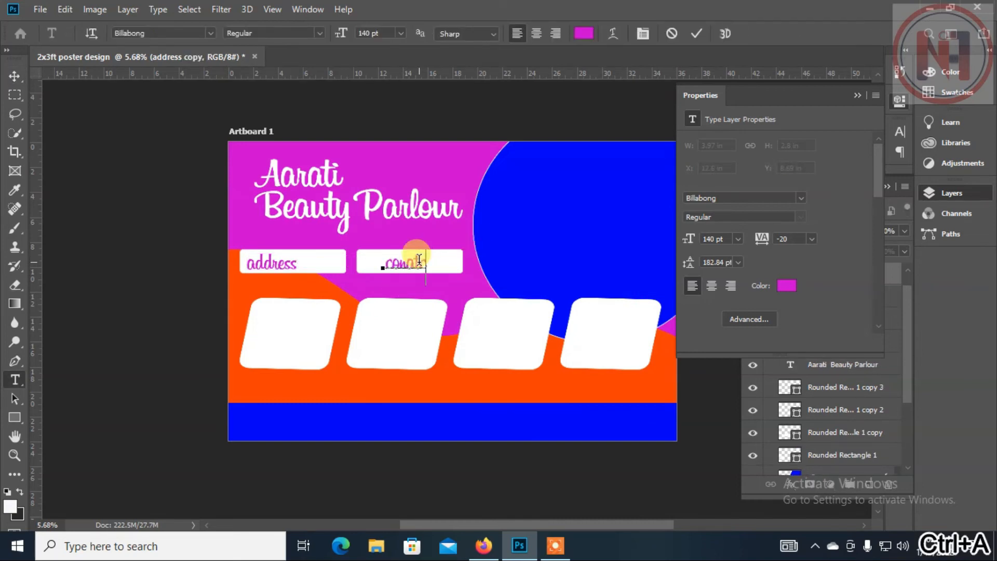
key("BackSpace")
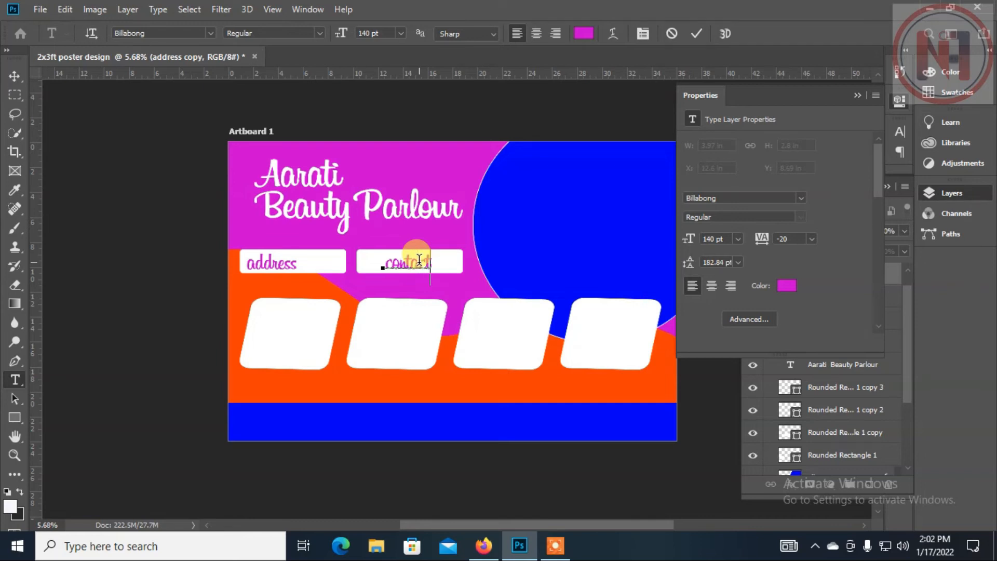
left_click(15, 74)
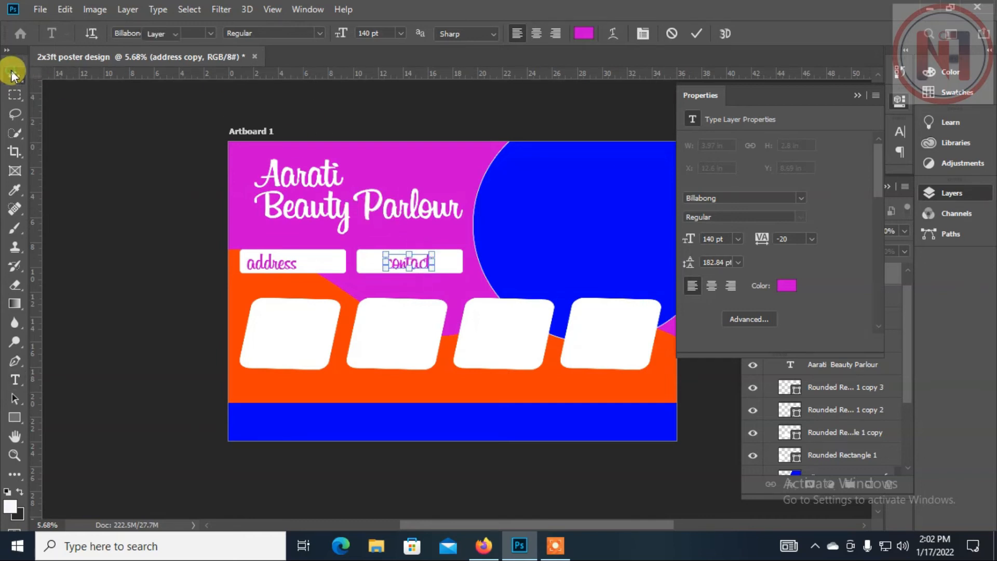
left_click(345, 98)
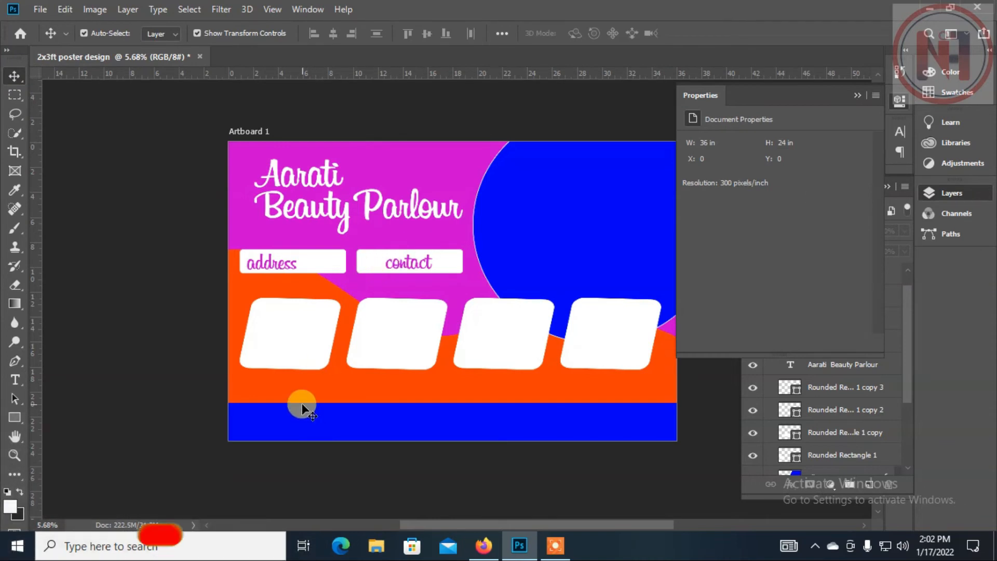
Add a Lorem ipsum paragraph text box about 31.82 × 1.23 in across the lower blue strip and reduce its text to 111 pt
key("t")
left_click_drag(265, 416, 660, 431)
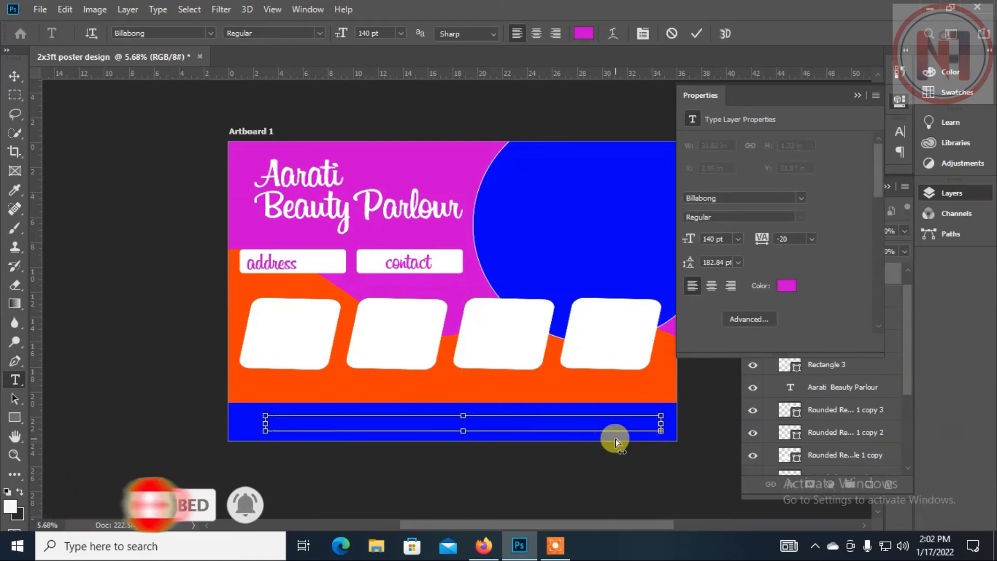
key("ctrl+a")
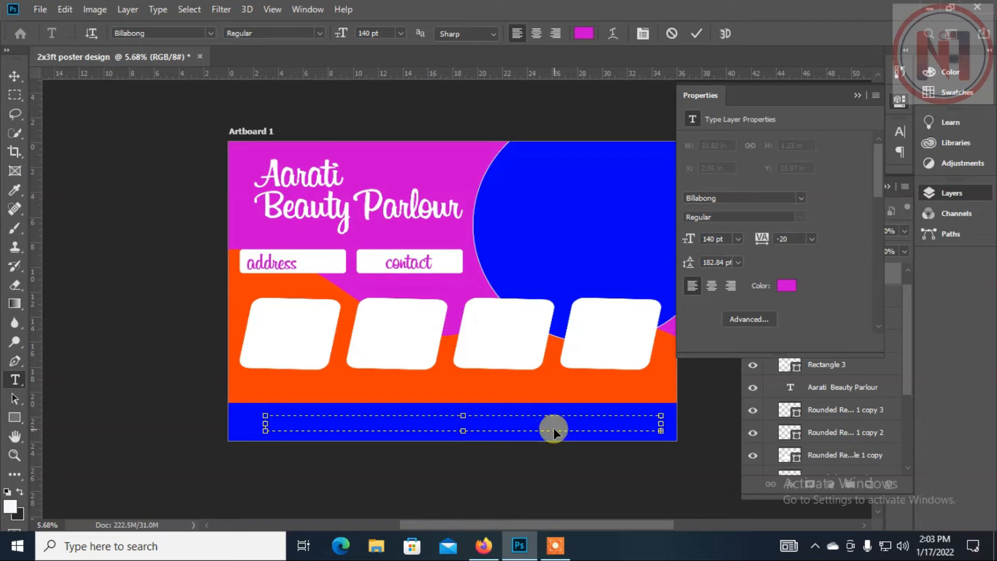
key("ctrl+a")
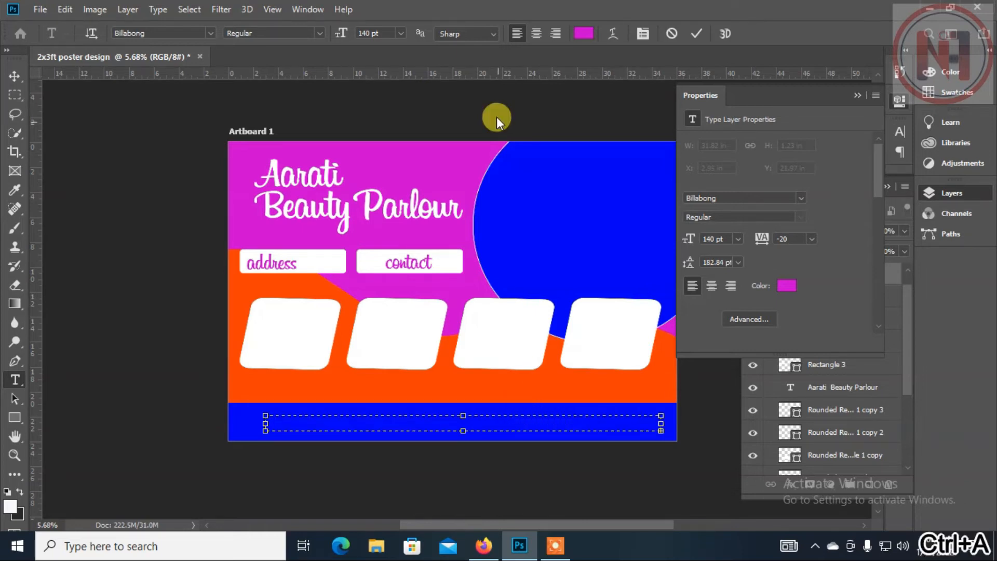
left_click_drag(343, 31, 322, 42)
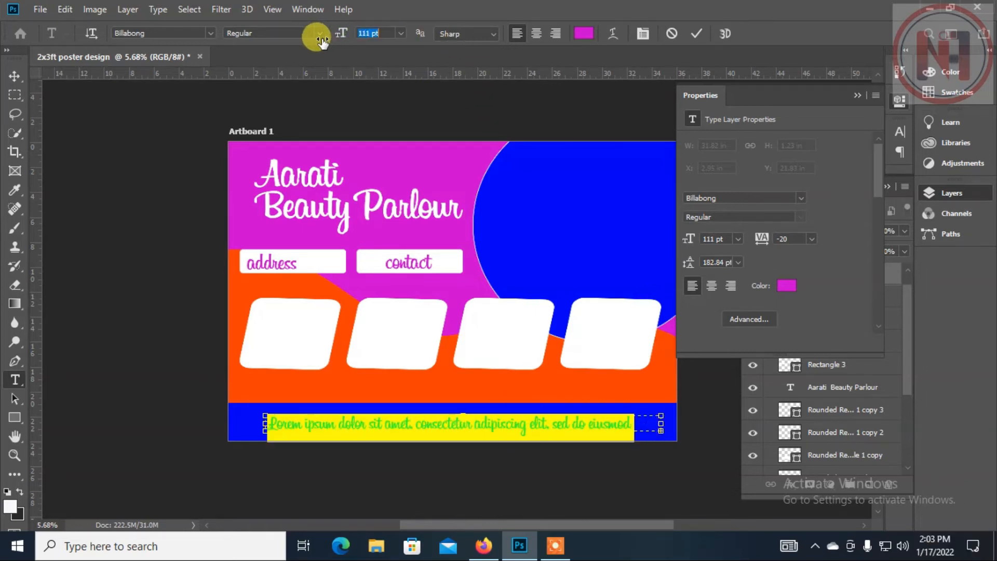
Change the Lorem ipsum line on the blue strip to white and commit the text
left_click(583, 33)
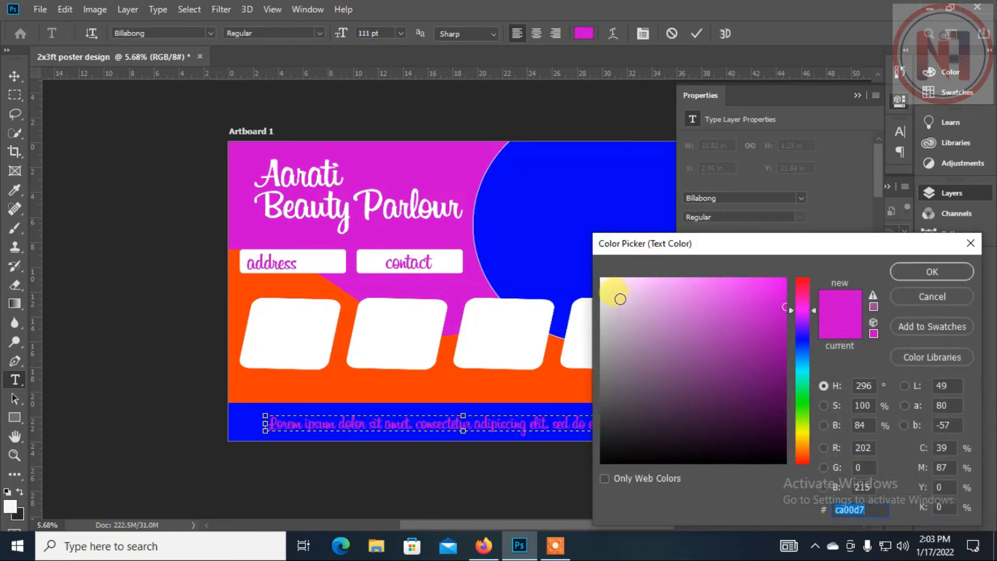
left_click(620, 298)
left_click(921, 274)
left_click(15, 76)
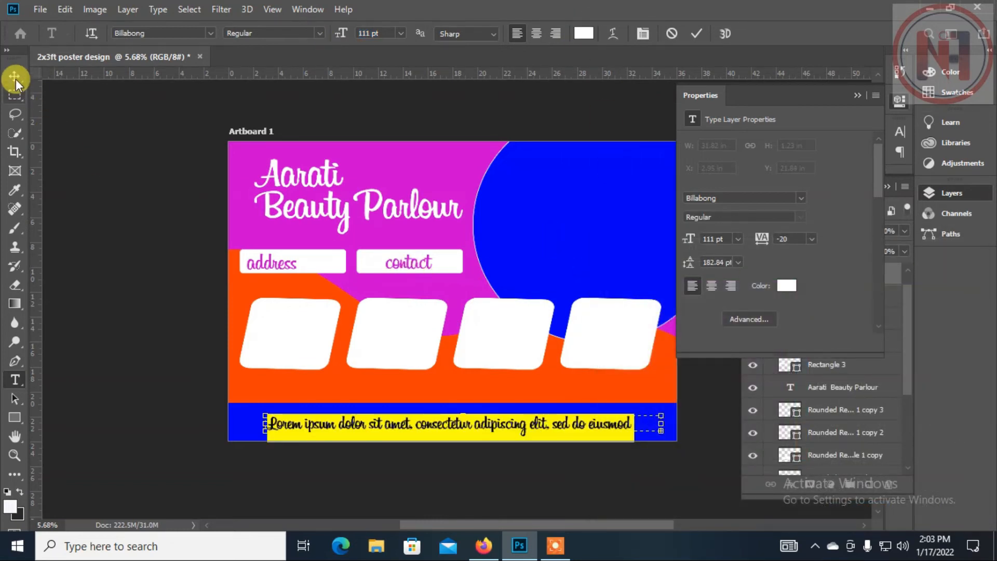
left_click(582, 423)
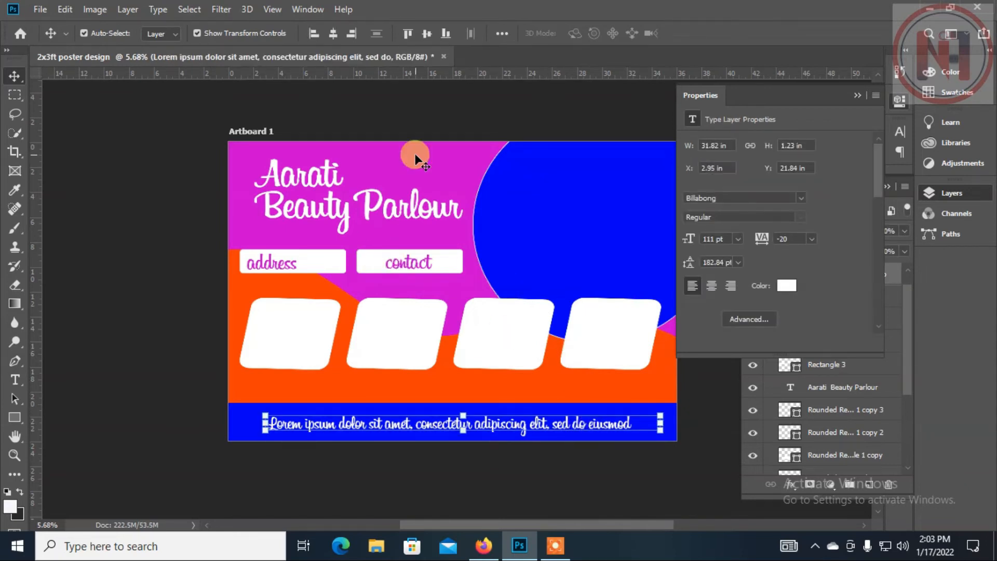
Shift the small white rectangle behind the address text slightly right to X 351 px
left_click(630, 216)
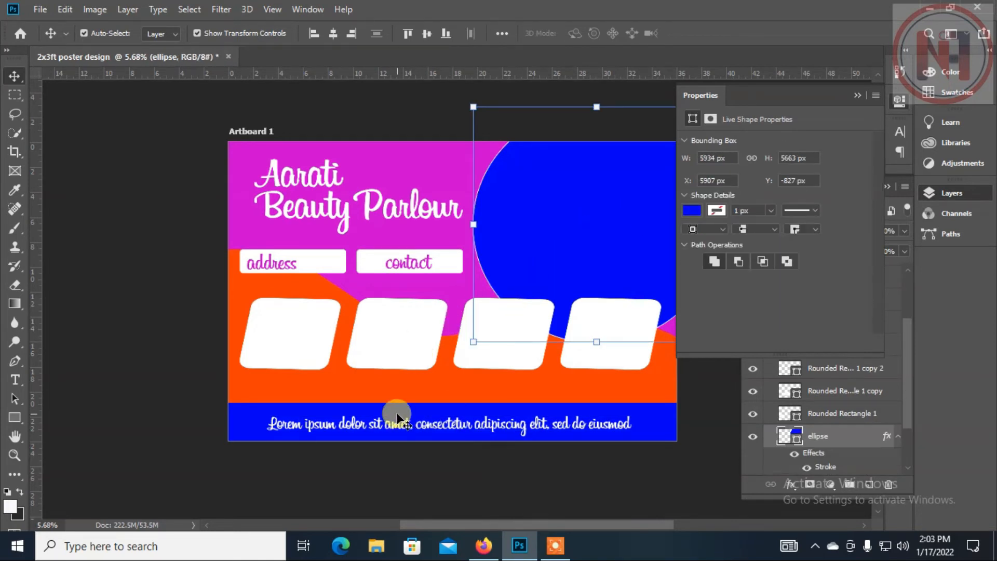
left_click(329, 268)
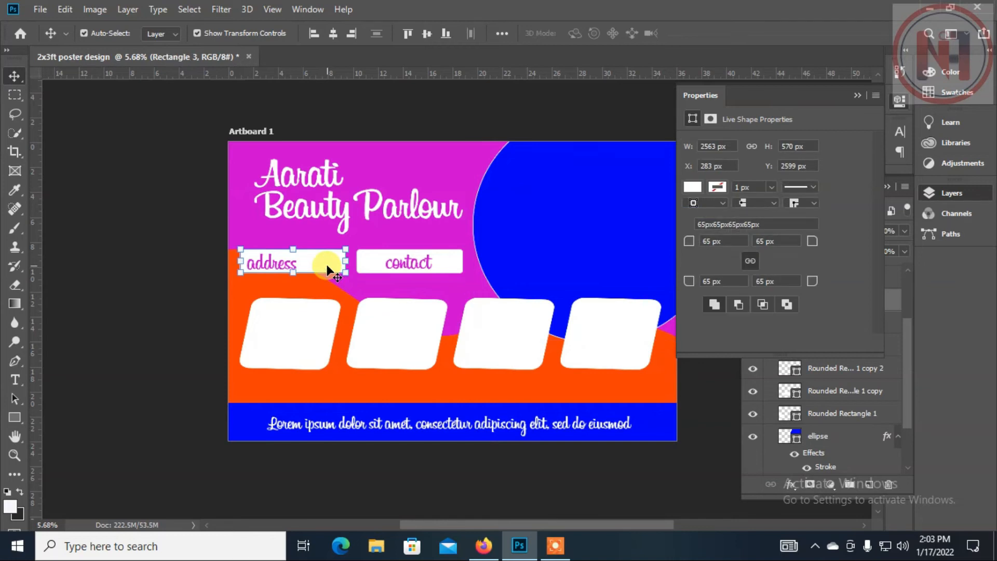
left_click_drag(328, 268, 328, 268)
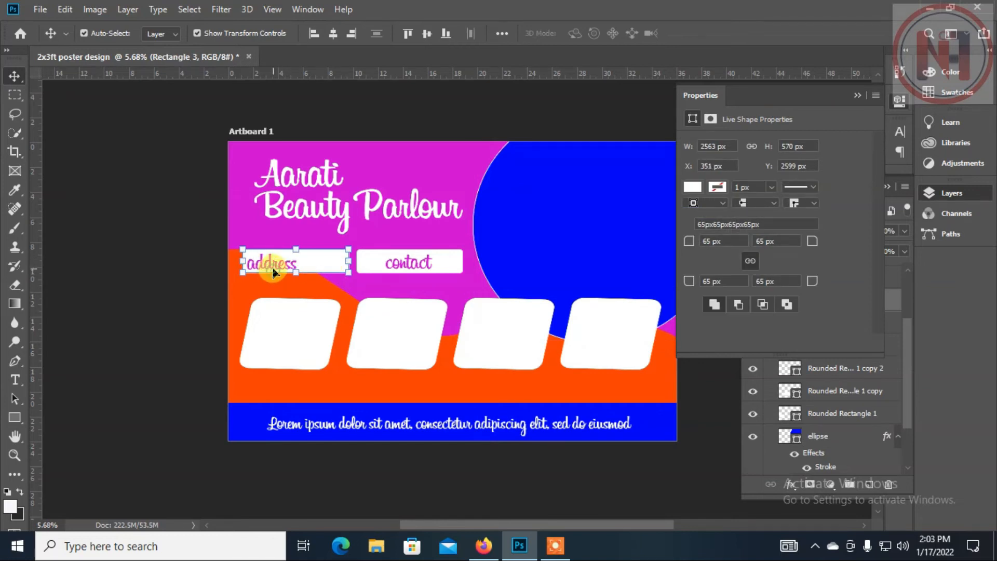
Nudge the address text right until it is centred on its white rectangle
left_click(273, 268)
key("shift+Right")
key("shift+Right")
key("shift+Right")
key("shift+Right")
key("shift+Right")
key("shift+Right")
key("shift+Right")
key("shift+Right")
key("shift+Right")
key("shift+Right")
key("shift+Right")
key("shift+Right")
key("shift+Right")
key("shift+Right")
key("shift+Right")
key("shift+Right")
key("shift+Right")
key("shift+Right")
key("shift+Right")
key("shift+Right")
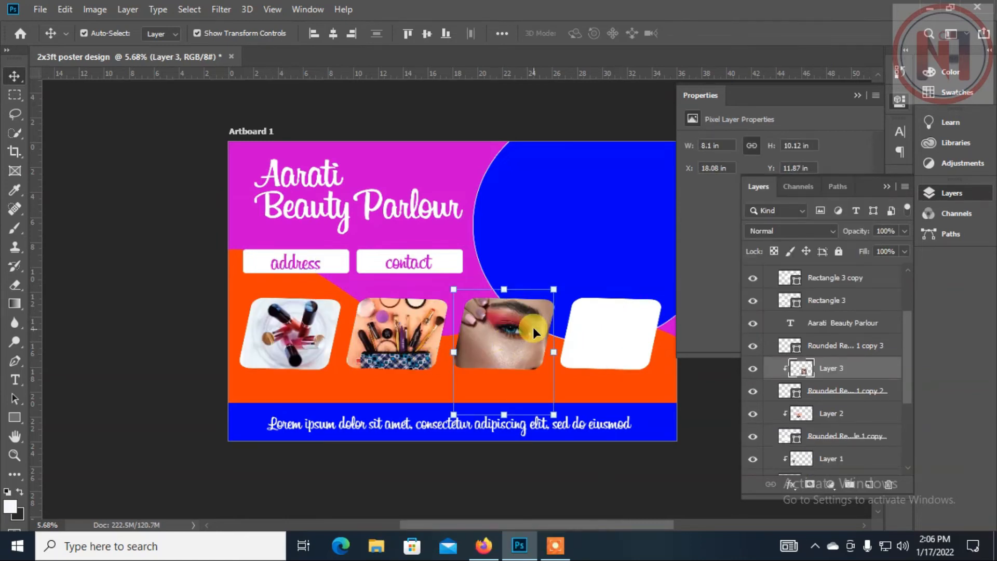
Switch to the Pexels makeup results in the browser, copy the coloured powders and brushes photo, and return to Photoshop
left_click(496, 539)
scroll(621, 280, "down", 10)
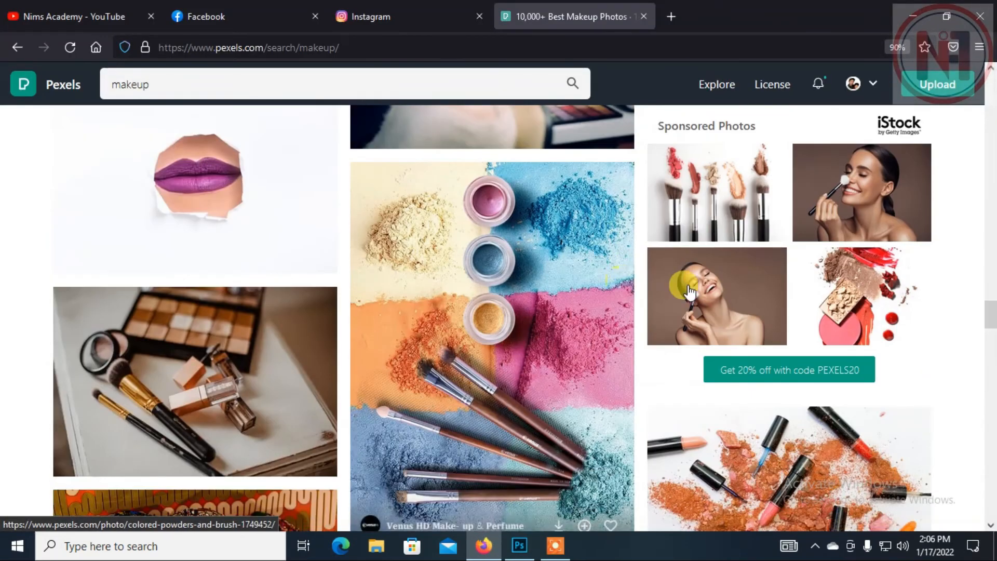
scroll(457, 278, "down", 2)
scroll(457, 279, "up", 2)
scroll(460, 280, "down", 2)
scroll(462, 283, "up", 5)
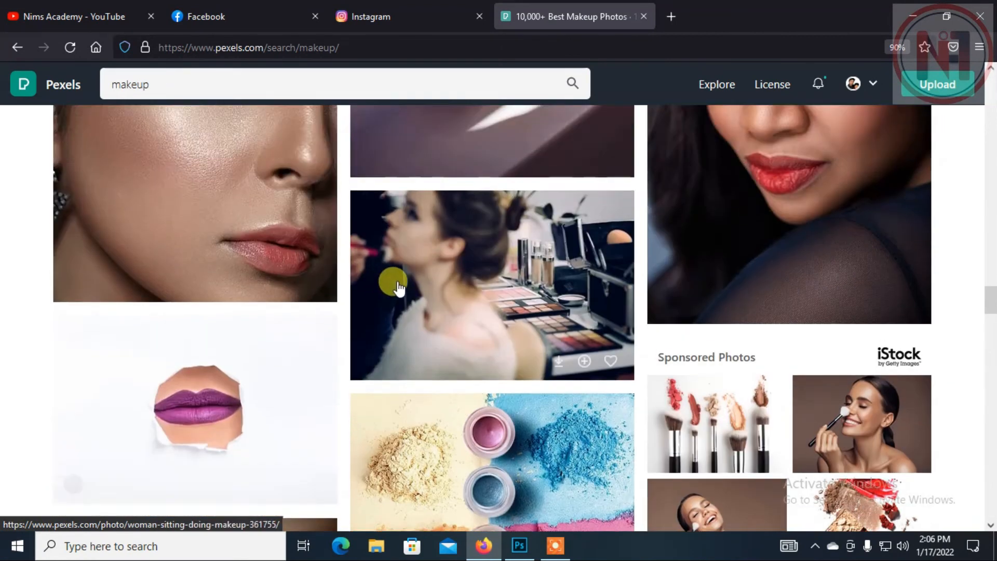
scroll(398, 287, "down", 5)
right_click(496, 210)
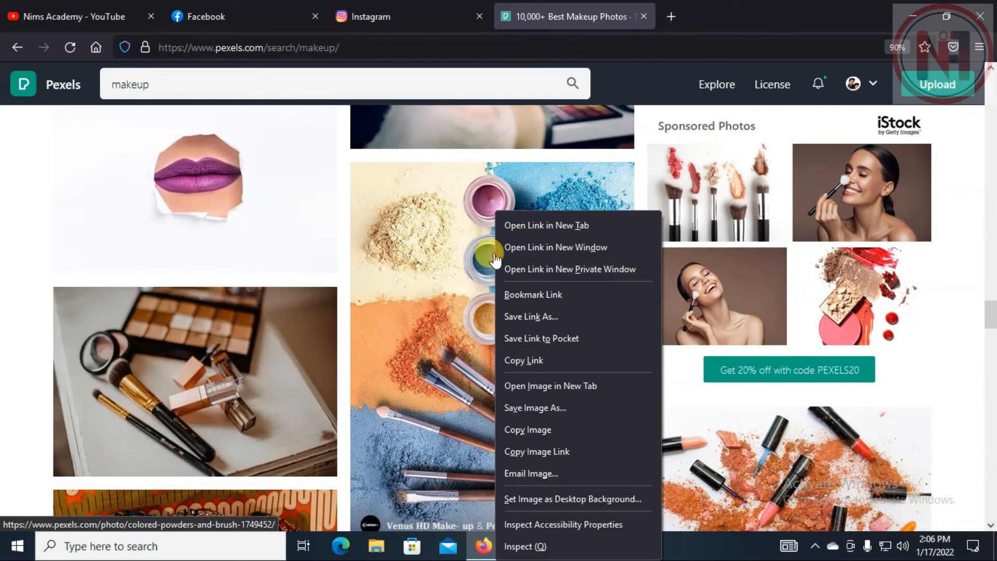
left_click(534, 428)
left_click(545, 496)
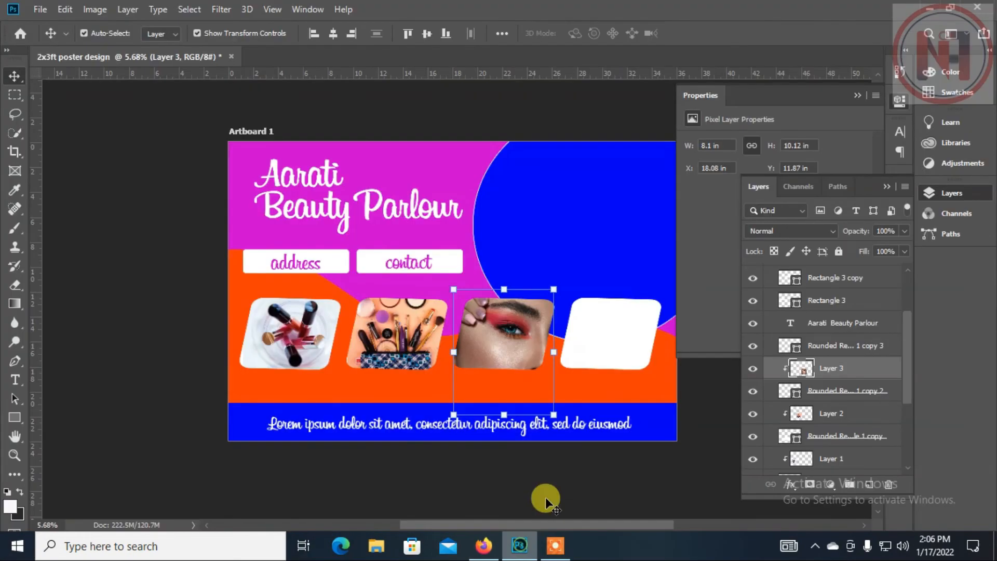
Paste the powders and brushes photo above the fourth slanted frame's layer, enlarge it to 504.80% and position it over that frame
left_click(606, 333)
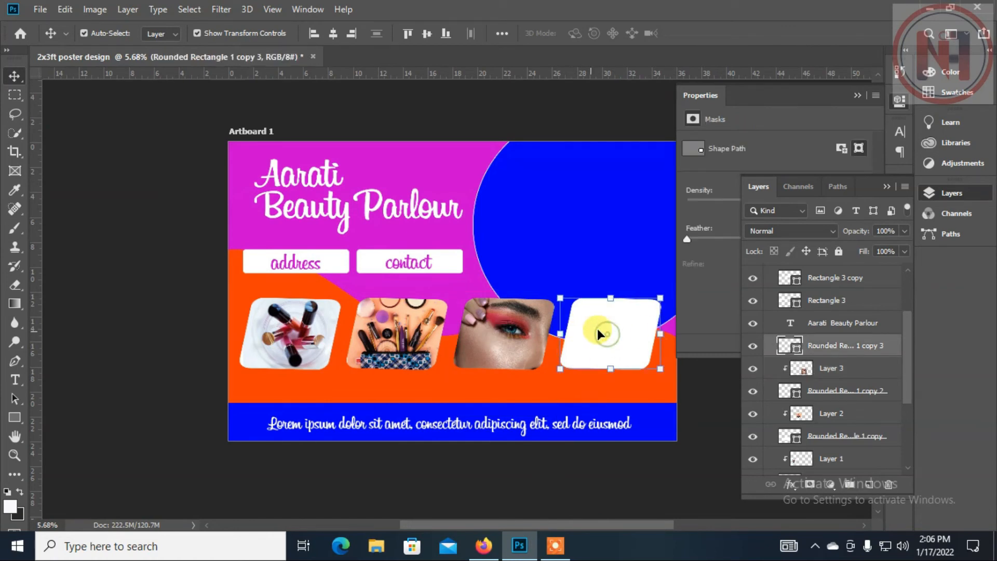
key("ctrl+v")
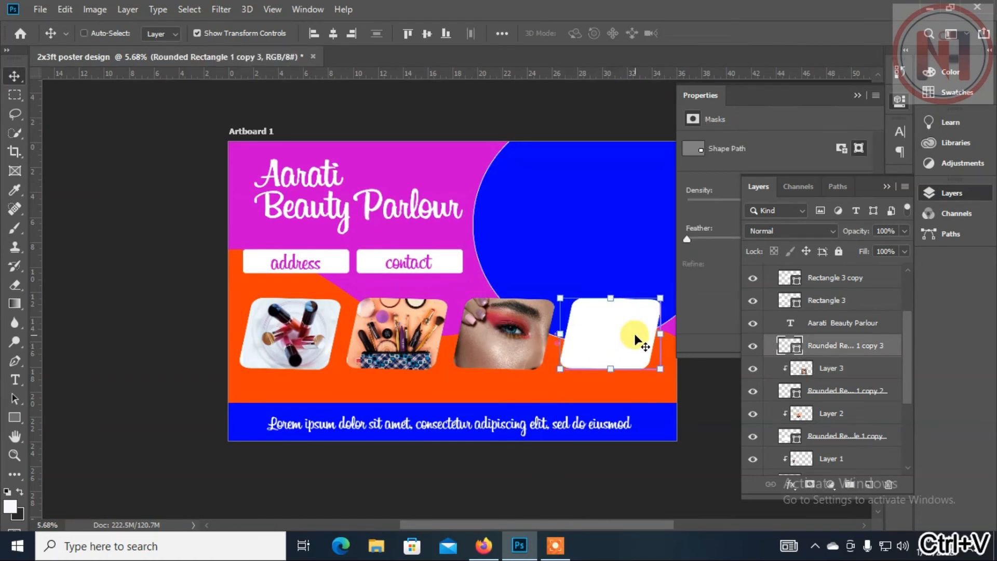
left_click_drag(465, 306, 545, 416)
left_click_drag(518, 337, 637, 306)
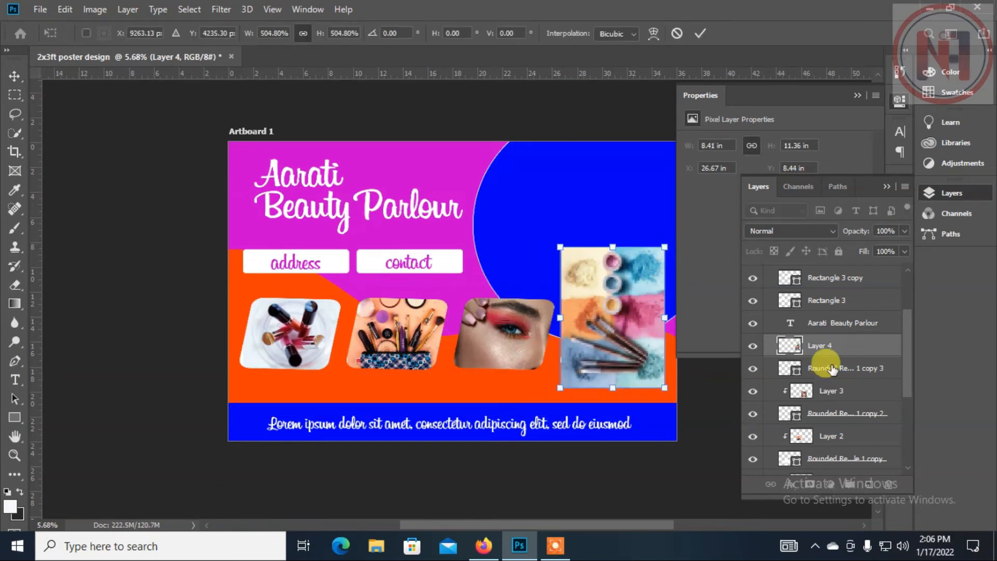
key("Return")
Clip the powders and brushes photo to the fourth slanted frame and resize it to about 8.19 × 7.53 in
right_click(838, 346)
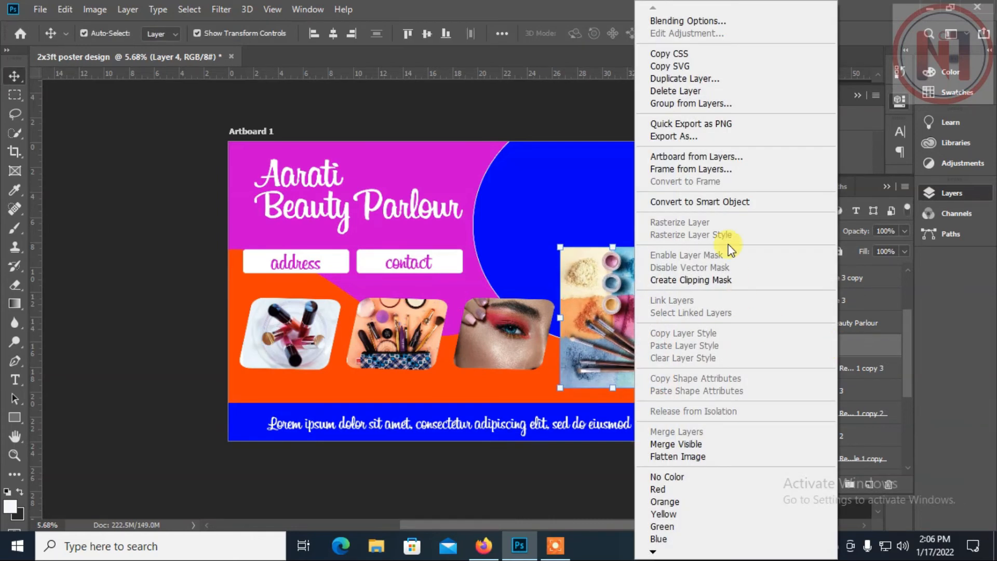
left_click(710, 279)
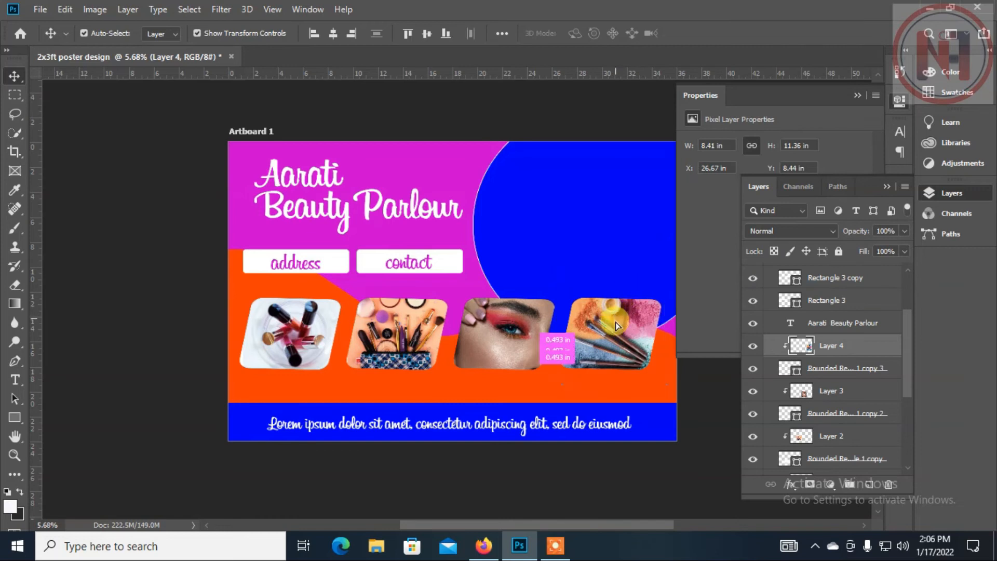
left_click_drag(605, 254, 616, 261)
left_click_drag(613, 394, 618, 373)
left_click_drag(606, 258, 603, 280)
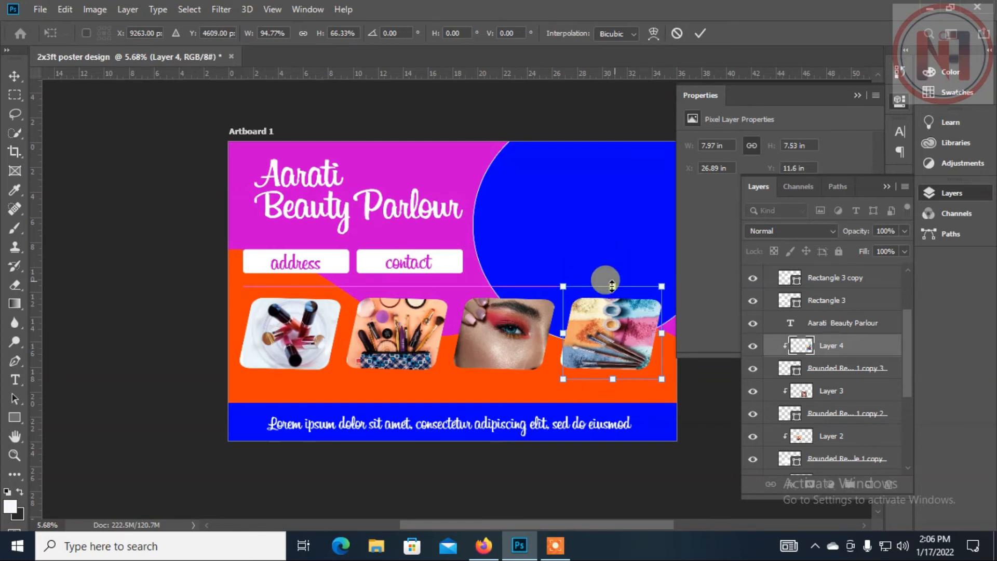
left_click_drag(558, 333, 556, 332)
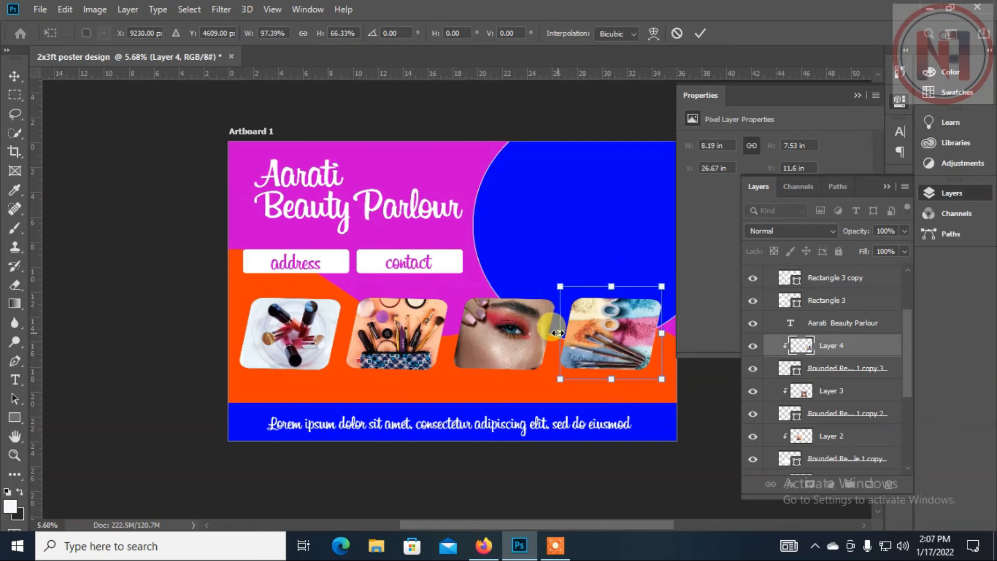
key("Return")
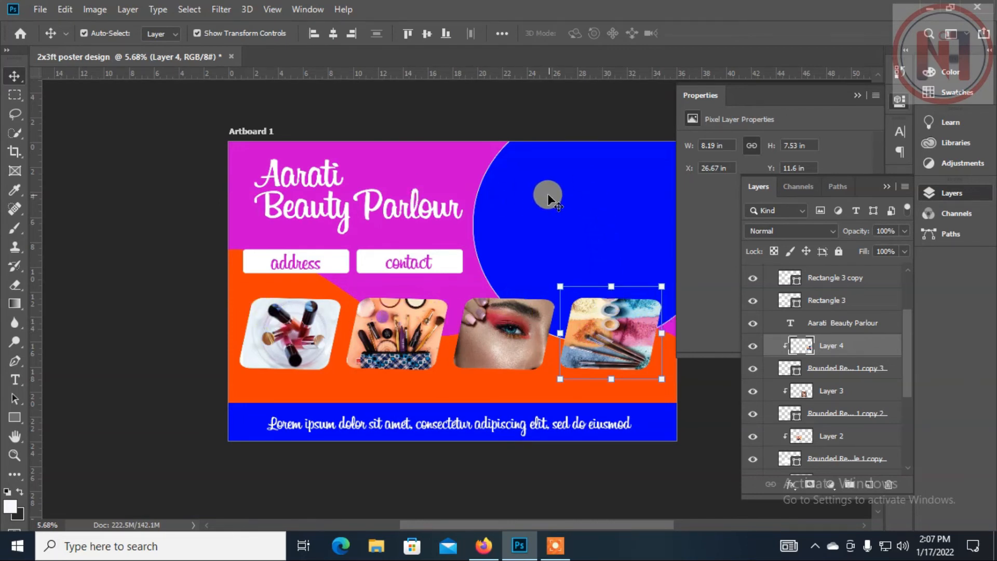
Select the blue ellipse's layer, copy the purple lipstick and rose photo from the Pexels makeup results in the browser, and return to Photoshop
left_click(579, 218)
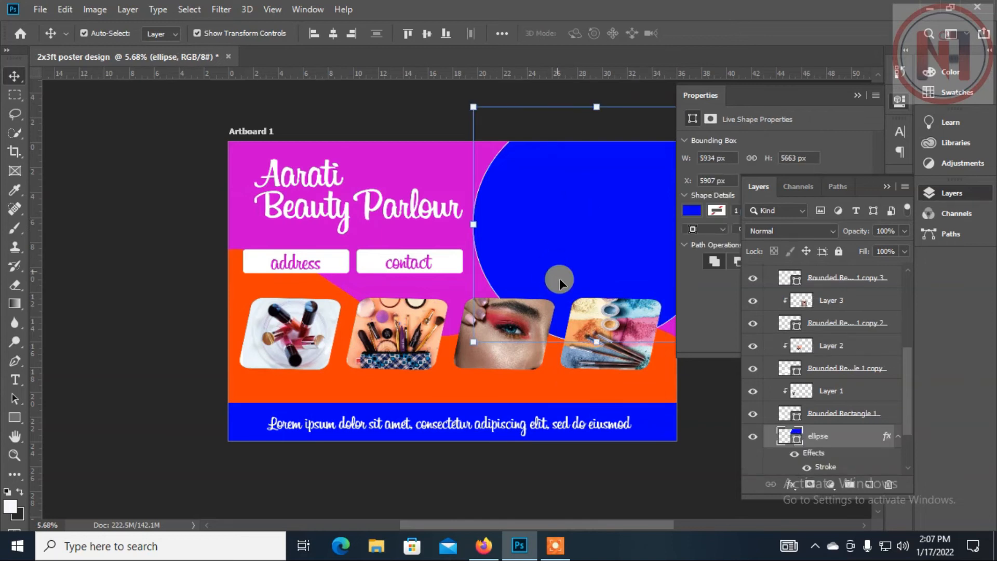
left_click(483, 545)
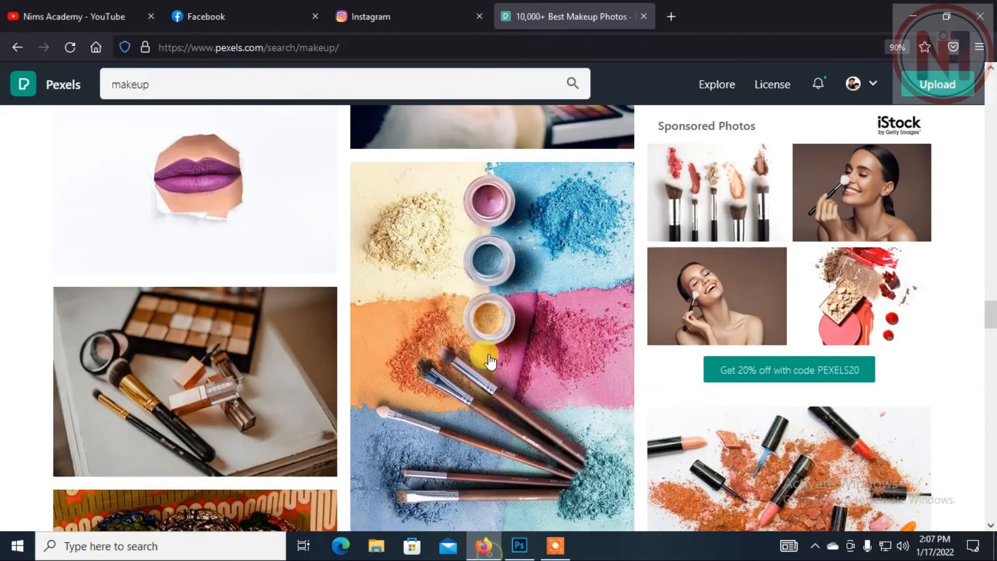
scroll(490, 360, "down", 5)
scroll(585, 358, "down", 5)
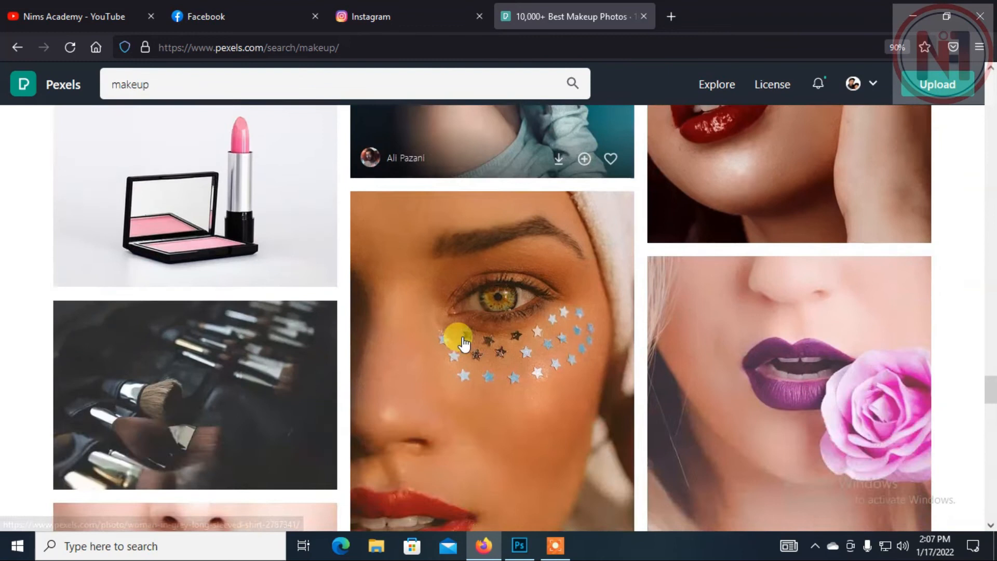
scroll(464, 343, "up", 4)
scroll(464, 343, "down", 8)
scroll(466, 343, "up", 4)
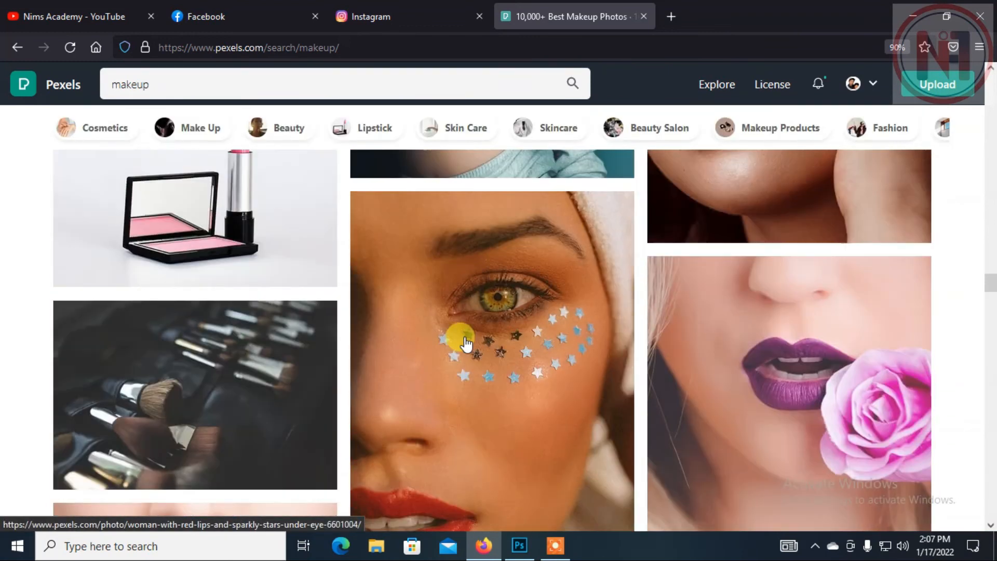
left_click(703, 401)
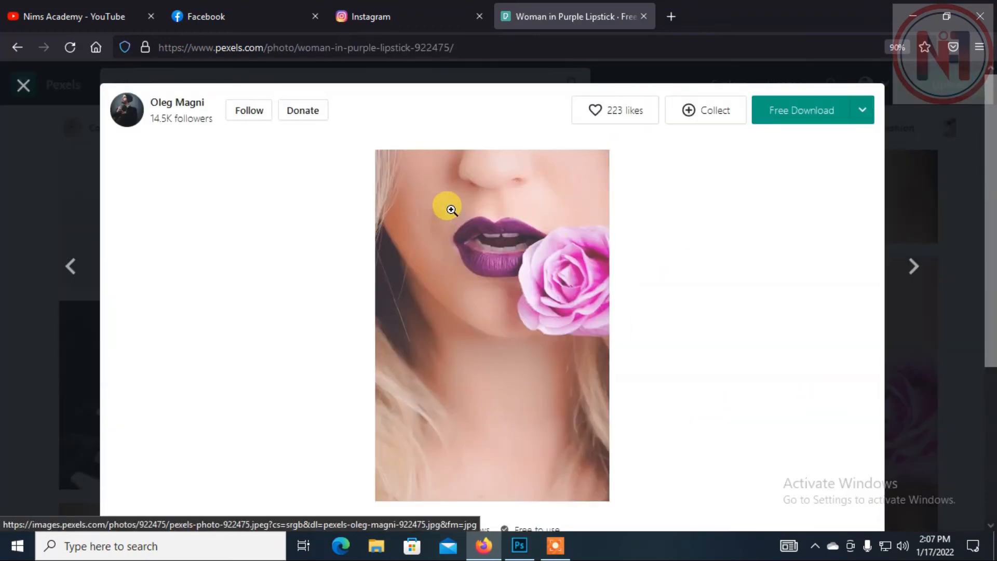
right_click(456, 201)
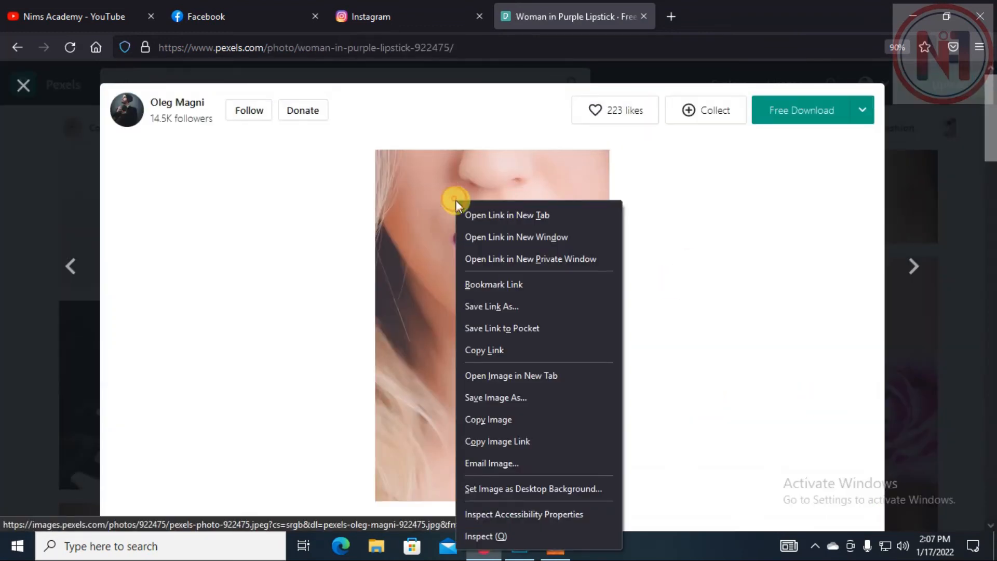
left_click(509, 420)
left_click(519, 545)
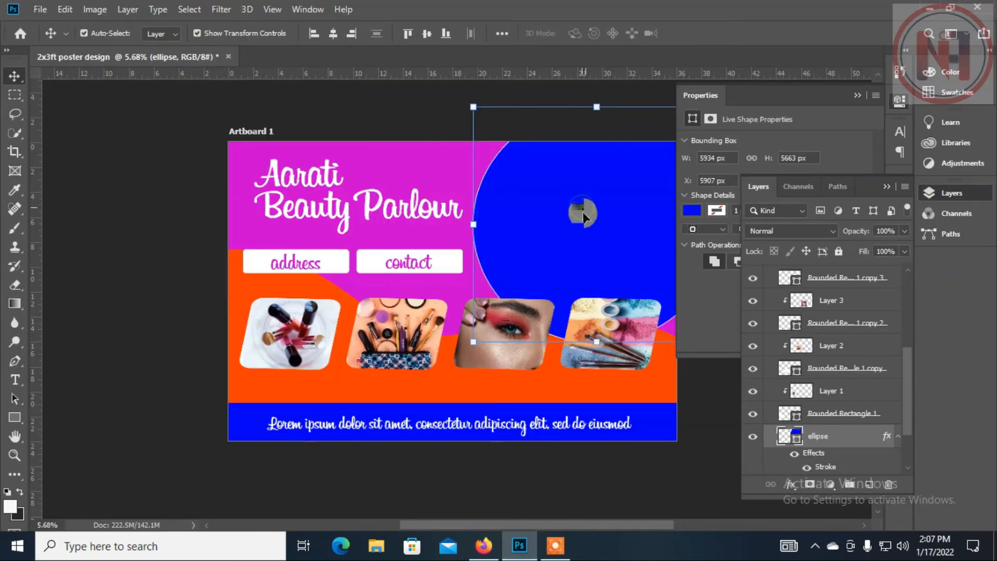
Paste the purple lipstick photo above the ellipse's layer, enlarge it to 587.16% and position it over the blue ellipse
key("ctrl+v")
left_click_drag(456, 285, 507, 134)
left_click_drag(534, 178, 709, 439)
left_click_drag(641, 294, 613, 292)
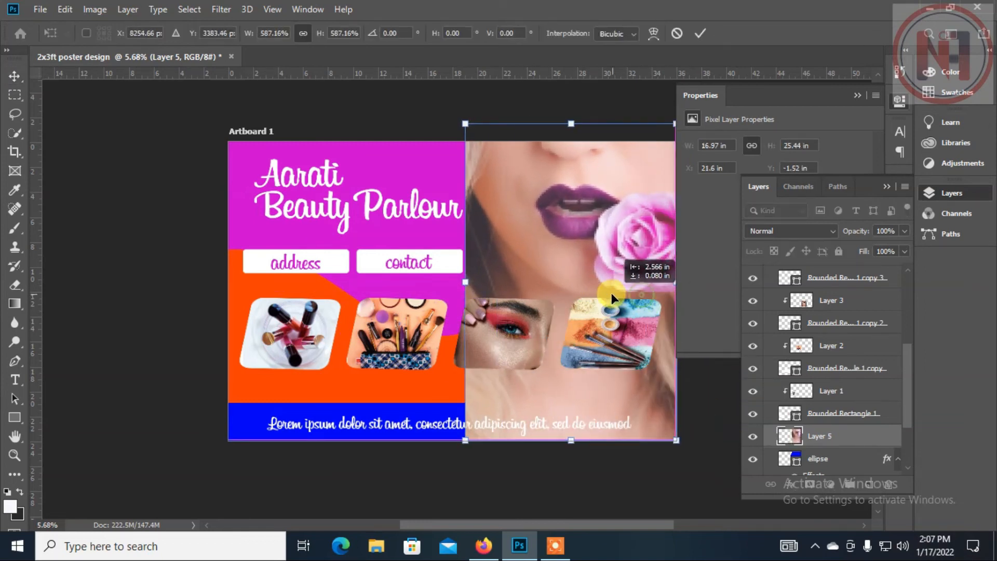
key("Return")
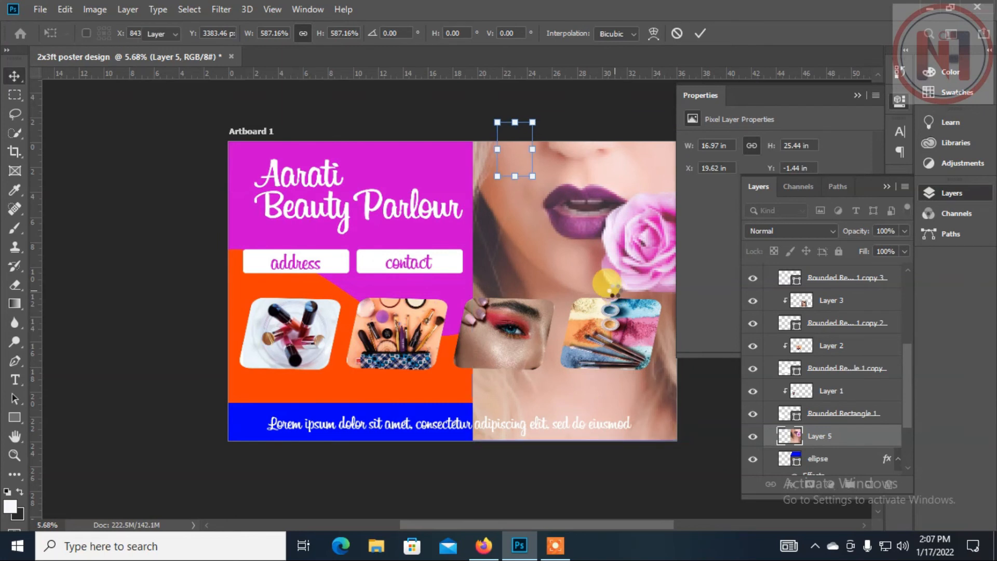
Clip the lipstick photo to the ellipse and move it down until its upper edge meets the artboard's upper edge, leaving no layer selected
right_click(825, 435)
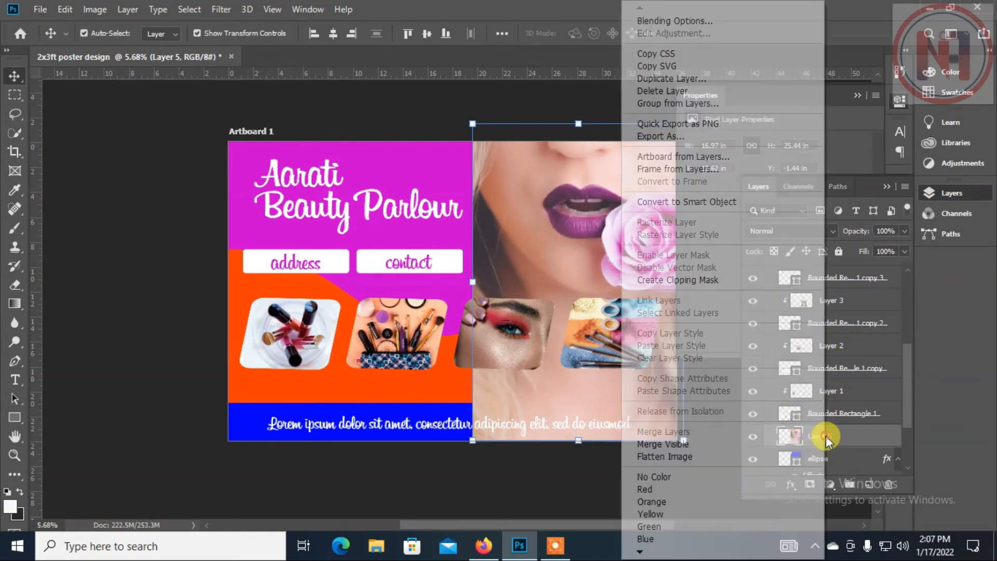
left_click(716, 280)
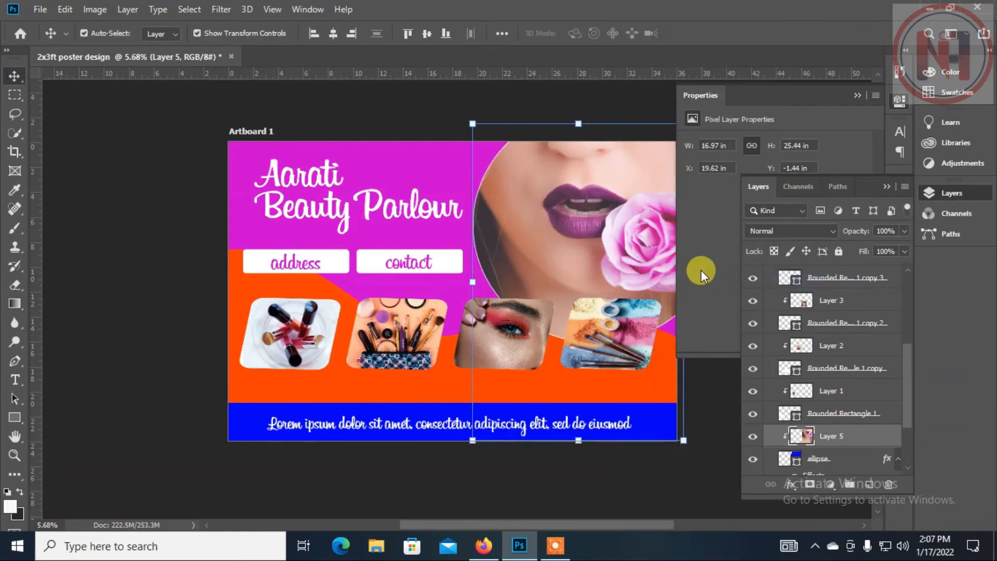
left_click_drag(623, 225, 621, 243)
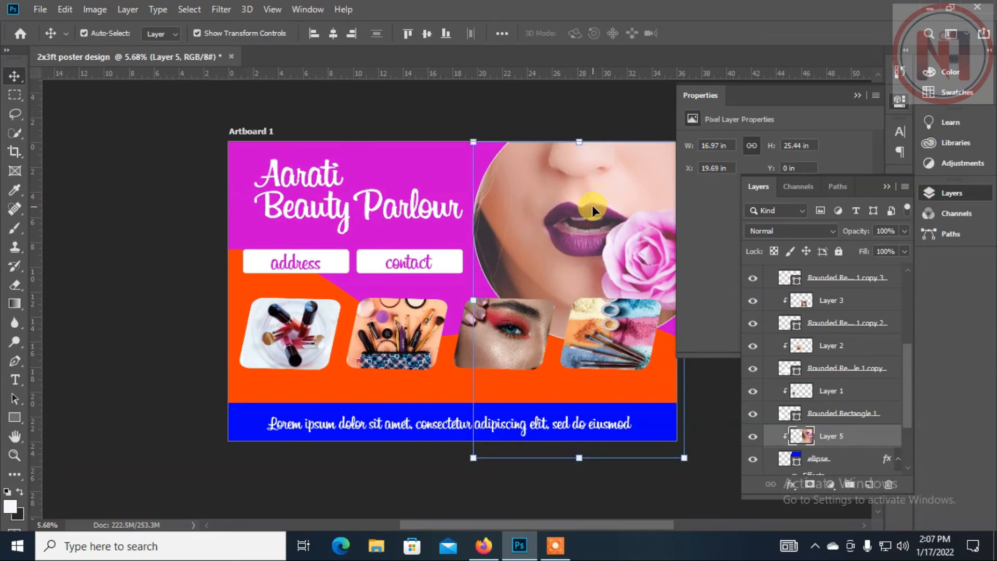
key("ctrl+z")
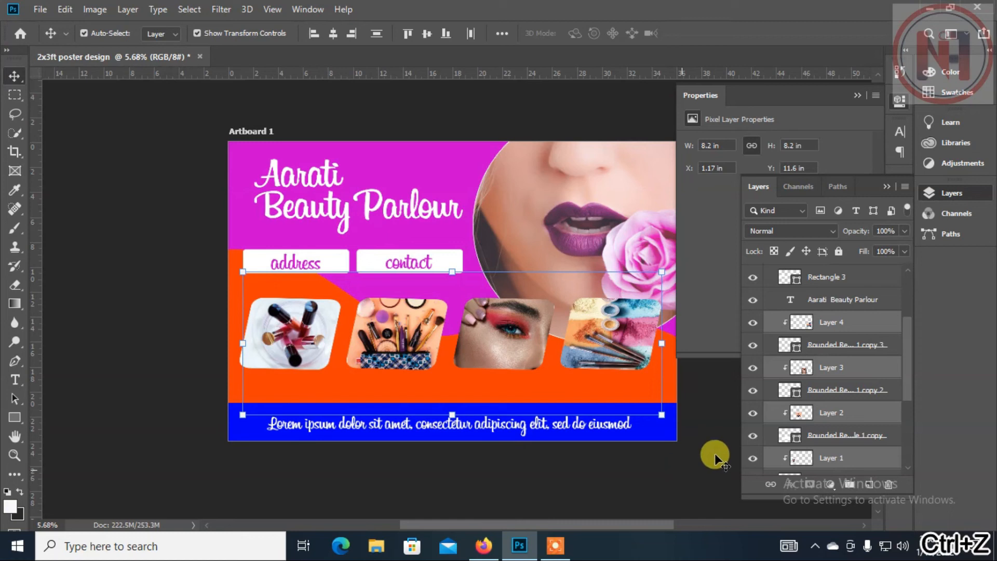
left_click(611, 476)
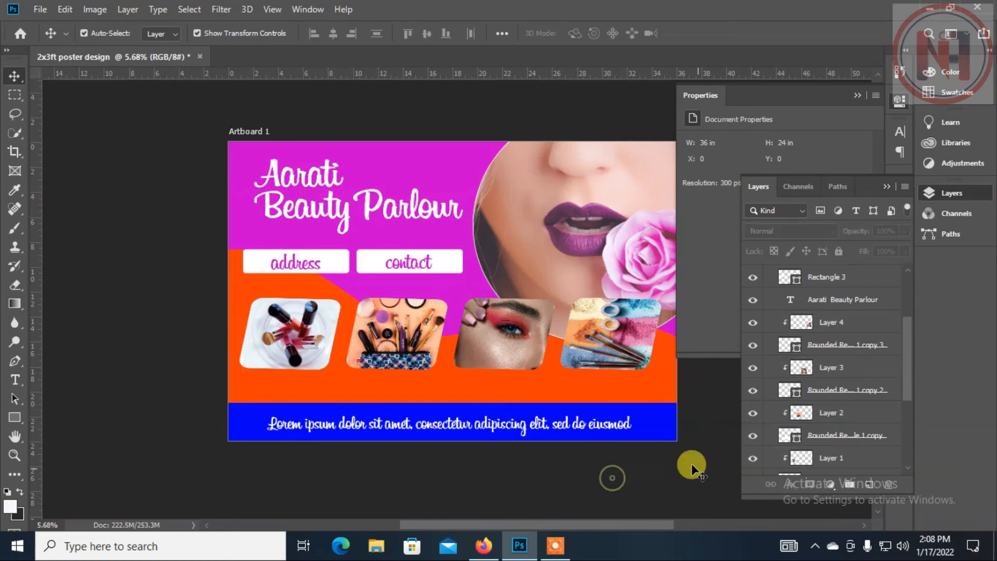
Convert Layer 1 and its frame, Rounded Rectangle 1, into one smart object
left_click(872, 458)
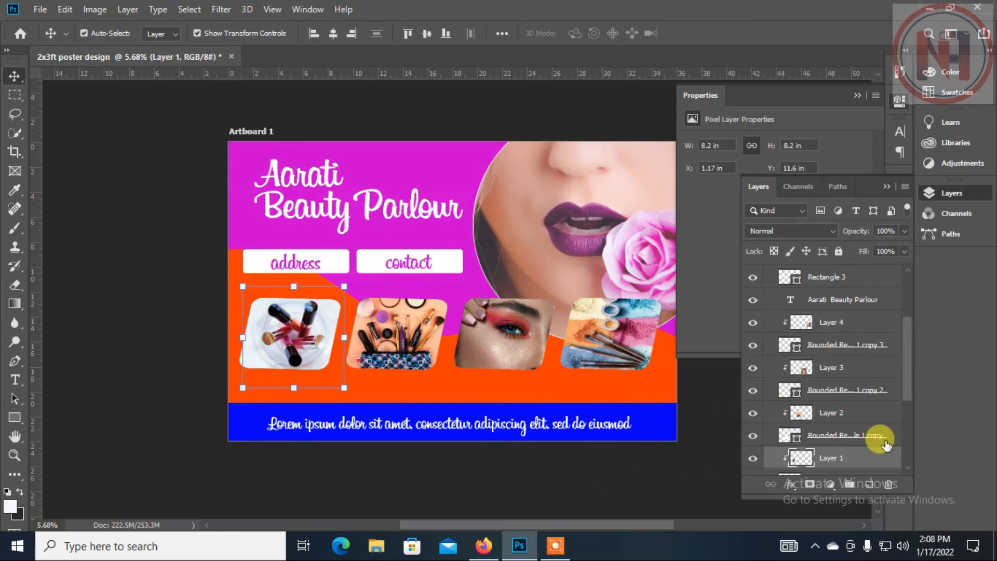
scroll(883, 443, "down", 1)
left_click(834, 460, "shift")
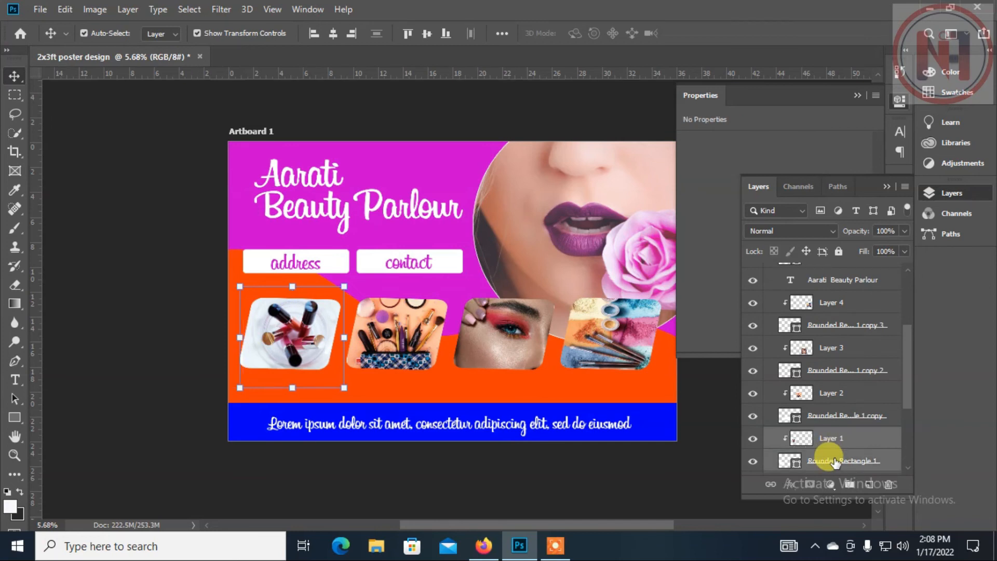
right_click(834, 461)
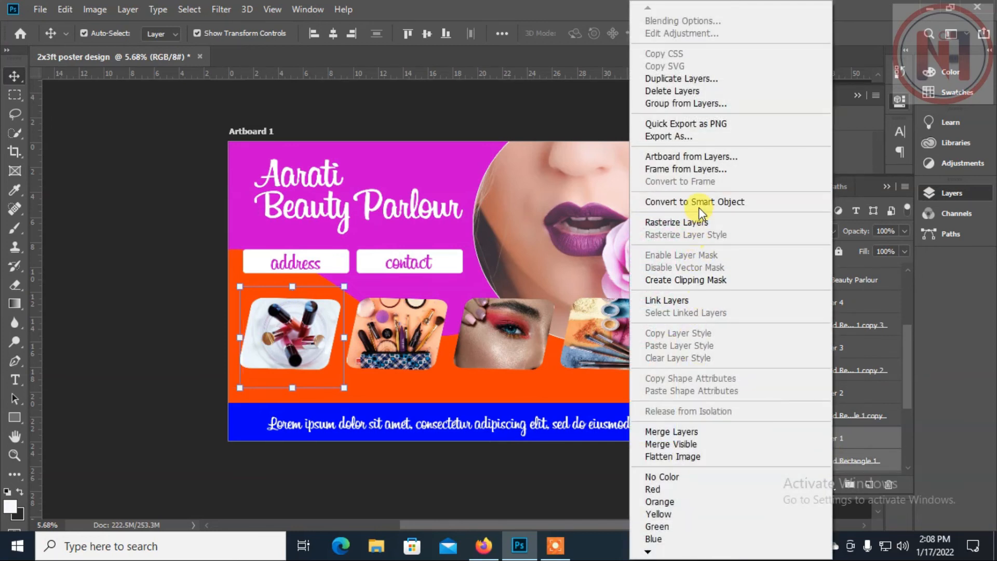
left_click(699, 207)
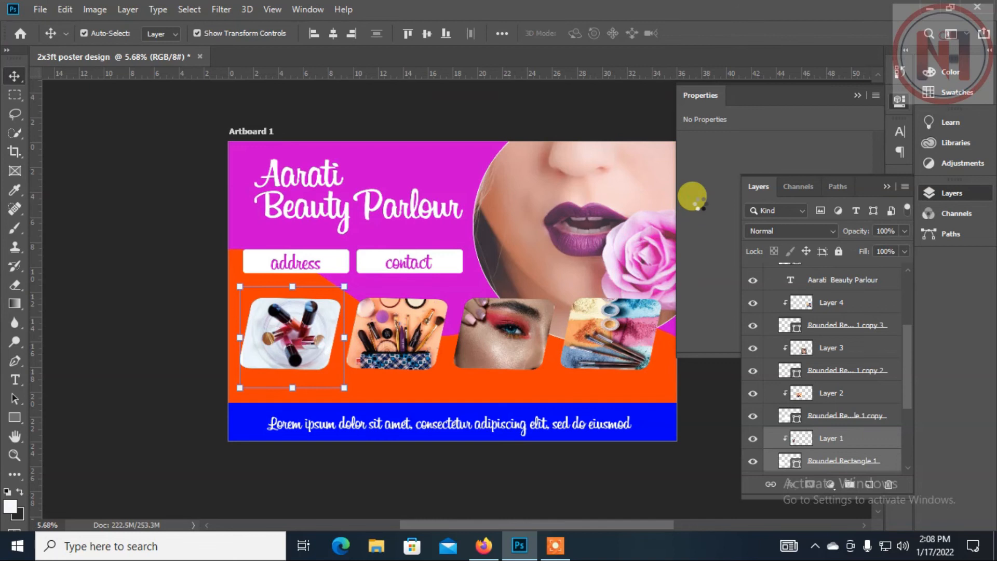
Try to convert Layer 2 and Rounded Rectangle 1 copy 2 into one smart object, and undo it
scroll(795, 450, "down", 1)
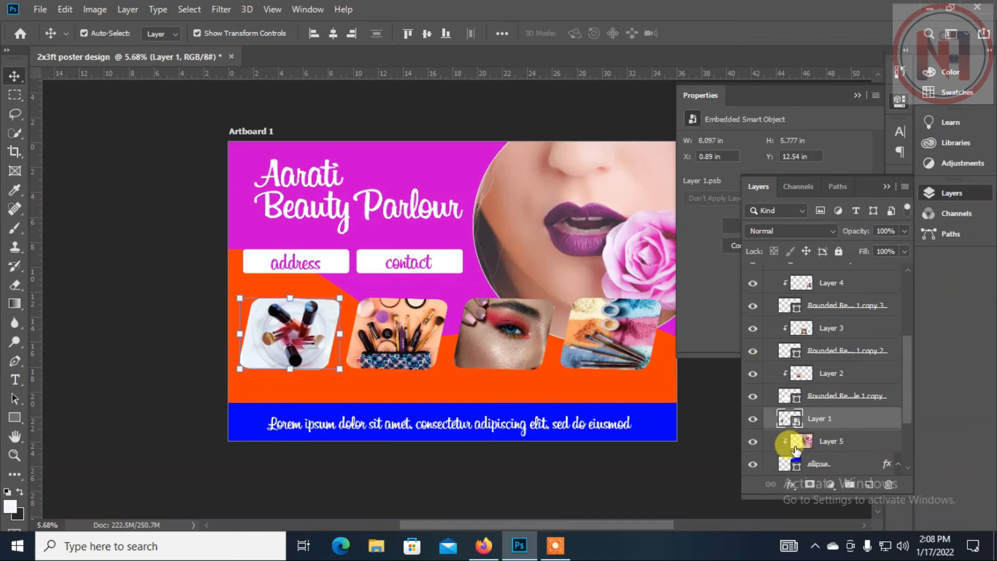
left_click(820, 351)
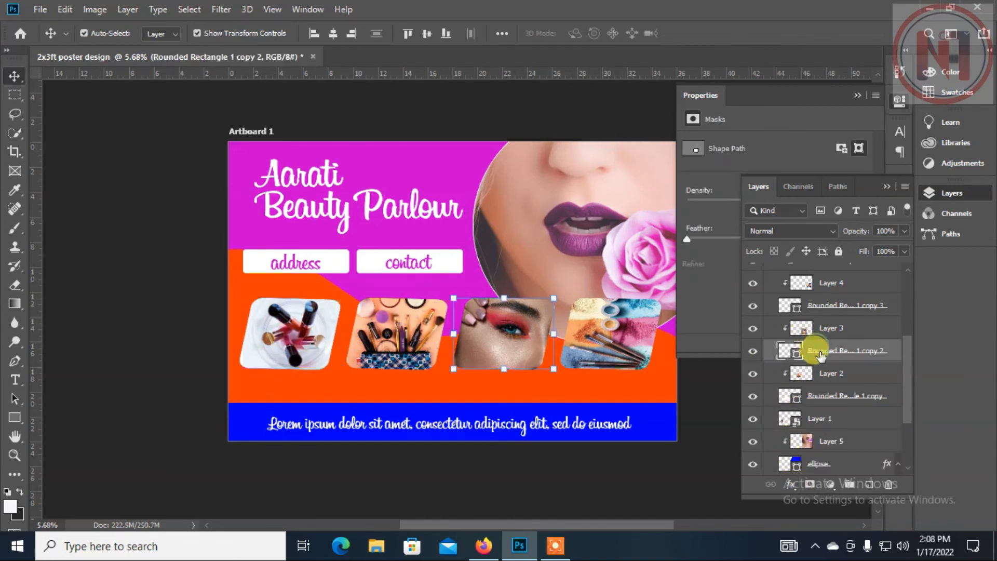
left_click(825, 373, "ctrl")
right_click(825, 374)
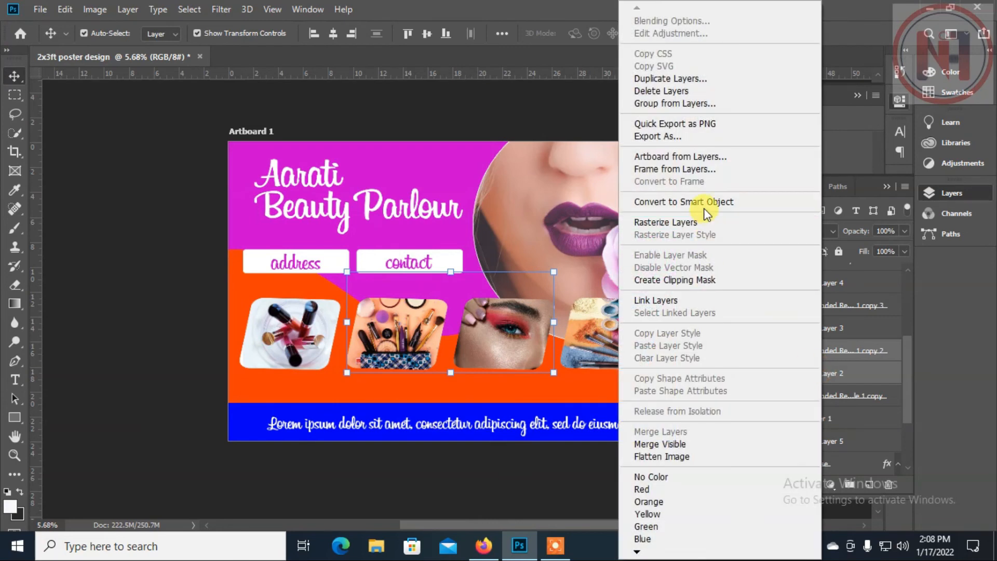
left_click(705, 203)
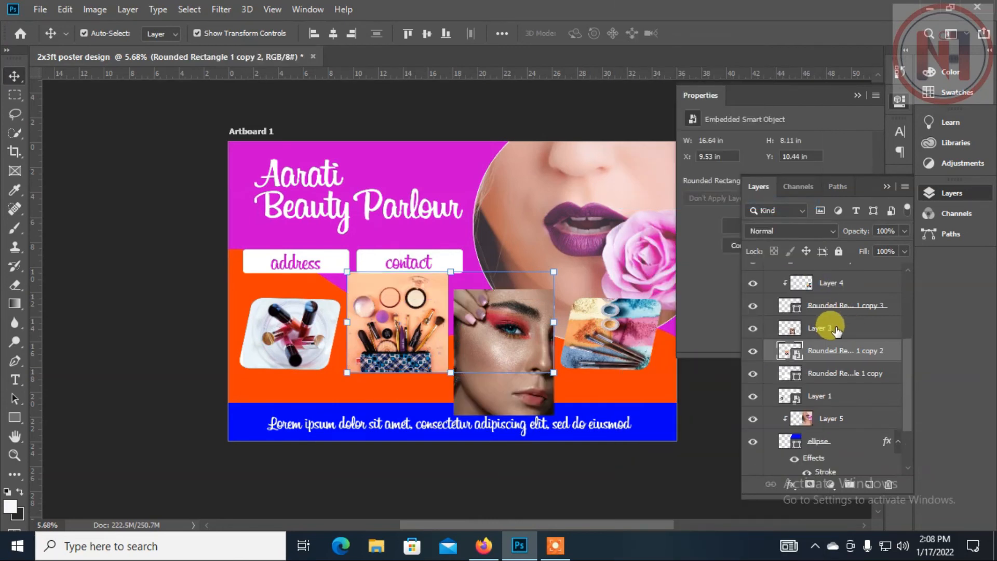
key("ctrl+z")
key("ctrl+z")
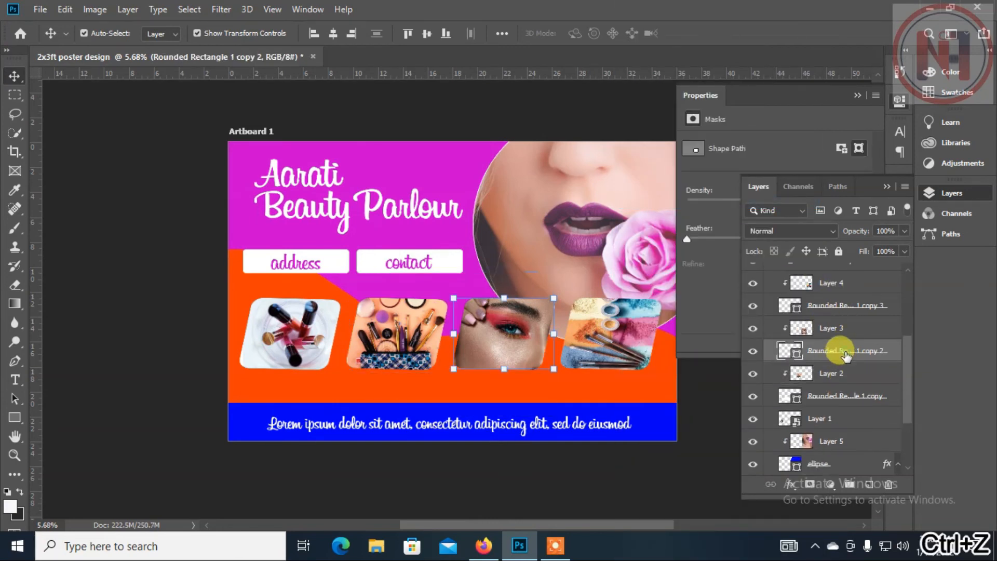
Convert Layer 3 with Rounded Rectangle 1 copy 2, and Layer 2 with Rounded Rectangle 1 copy, into two separate smart objects
left_click(831, 328, "ctrl")
right_click(833, 332)
left_click(709, 202)
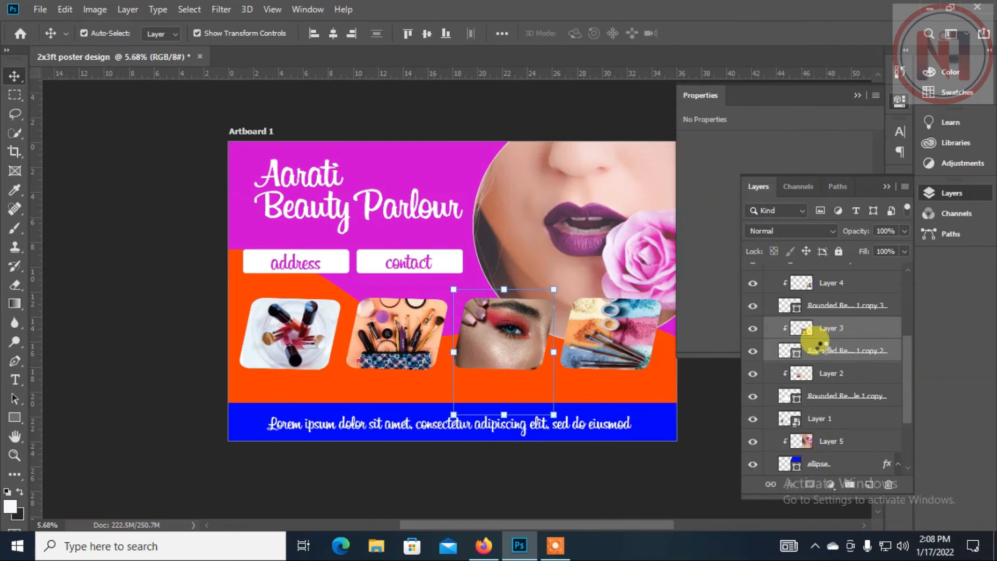
left_click(820, 374)
left_click(818, 351, "ctrl")
right_click(818, 352)
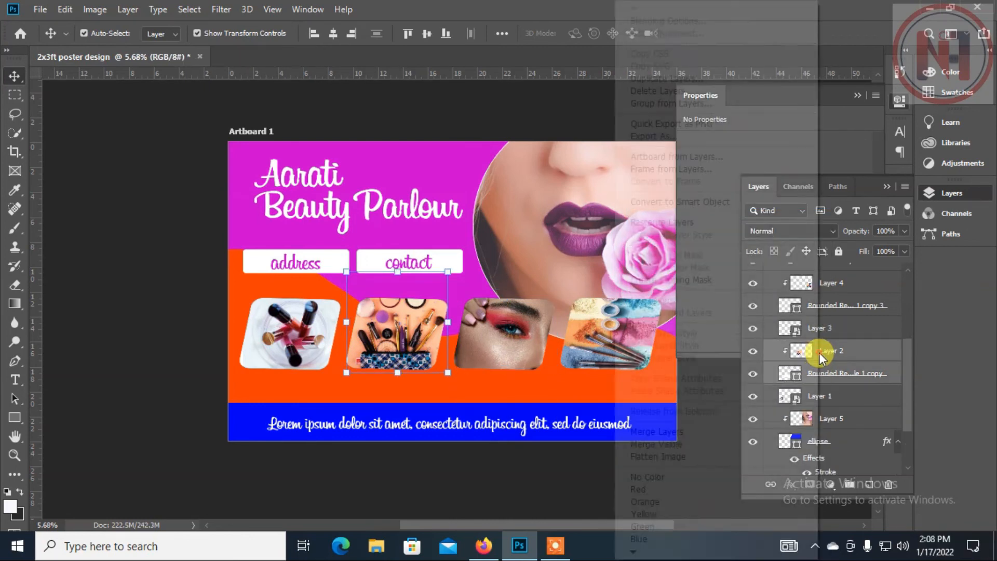
left_click(706, 204)
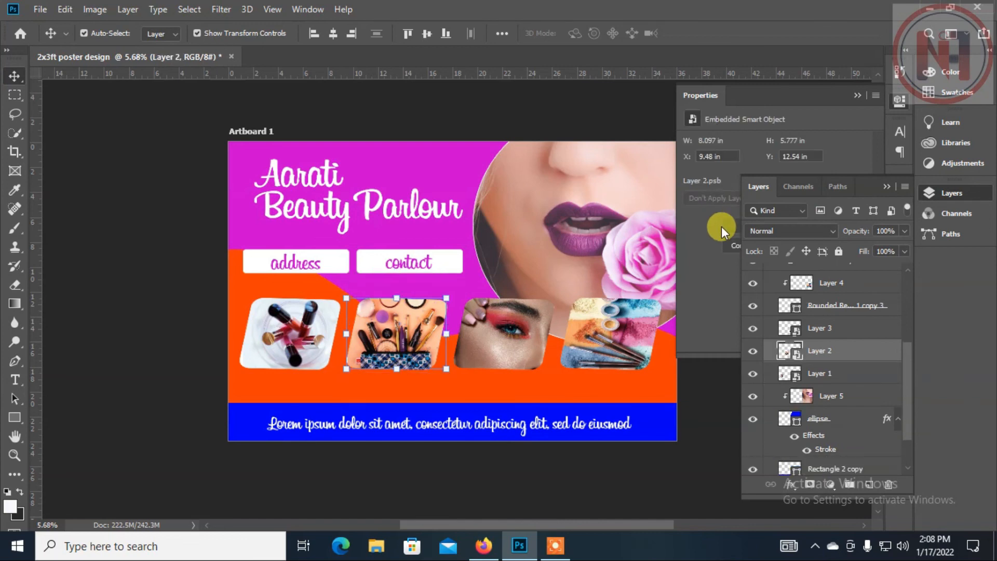
Convert Layer 5 with the ellipse, and Layer 4 with Rounded Rectangle 1 copy 3, into two separate smart objects
left_click(825, 397)
right_click(823, 407)
left_click(698, 197)
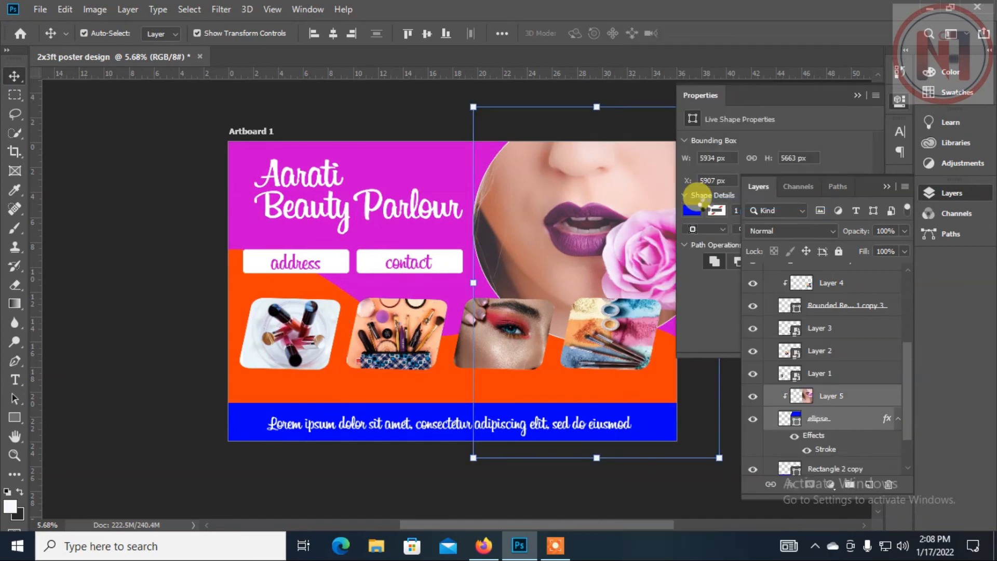
scroll(823, 315, "up", 1)
left_click(824, 327)
left_click(823, 301)
right_click(823, 301)
left_click(688, 205)
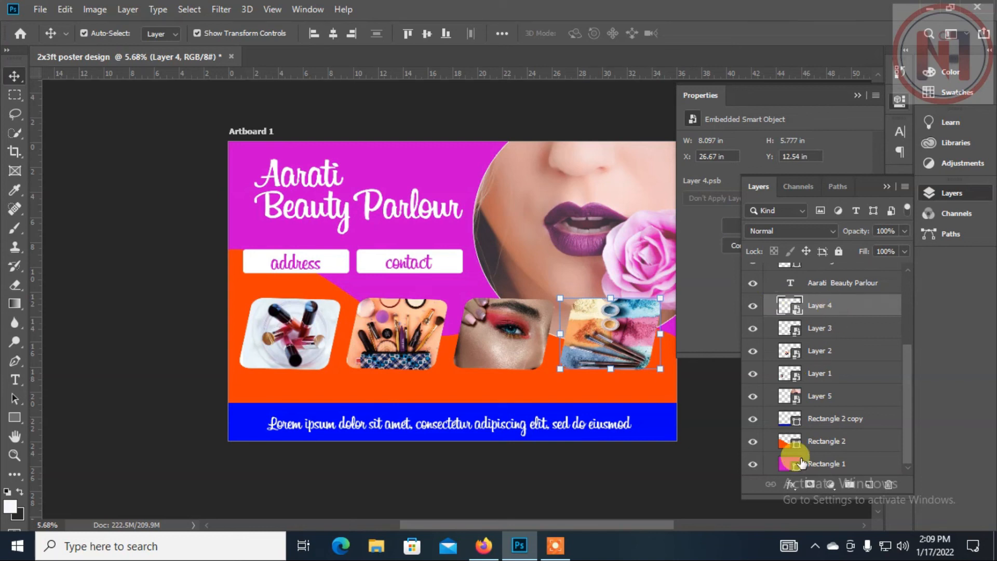
Apply a drop shadow to the fourth frame's powders photo with distance 96 px, spread 26% and size 250 px
left_click(792, 488)
left_click(795, 483)
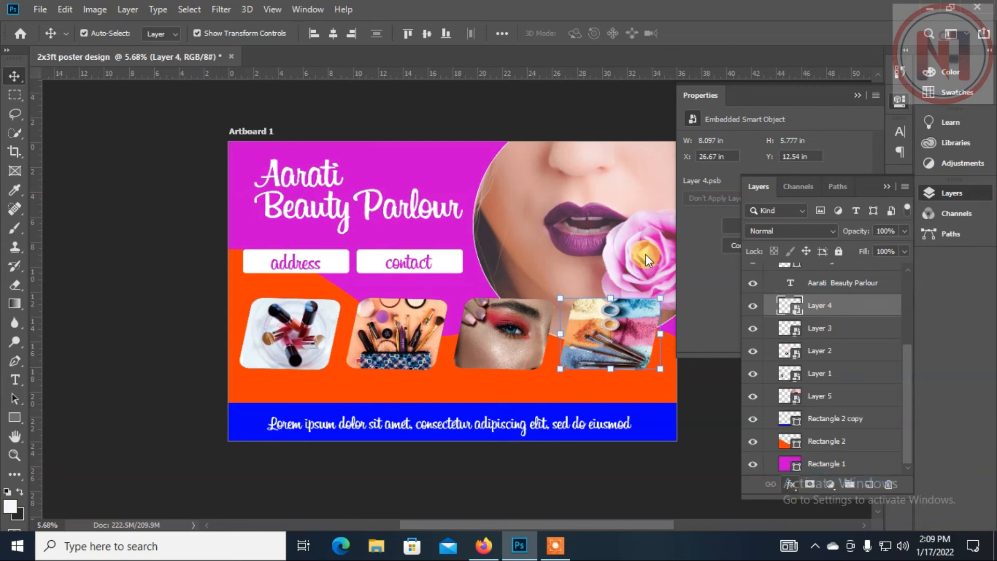
left_click_drag(556, 176, 829, 139)
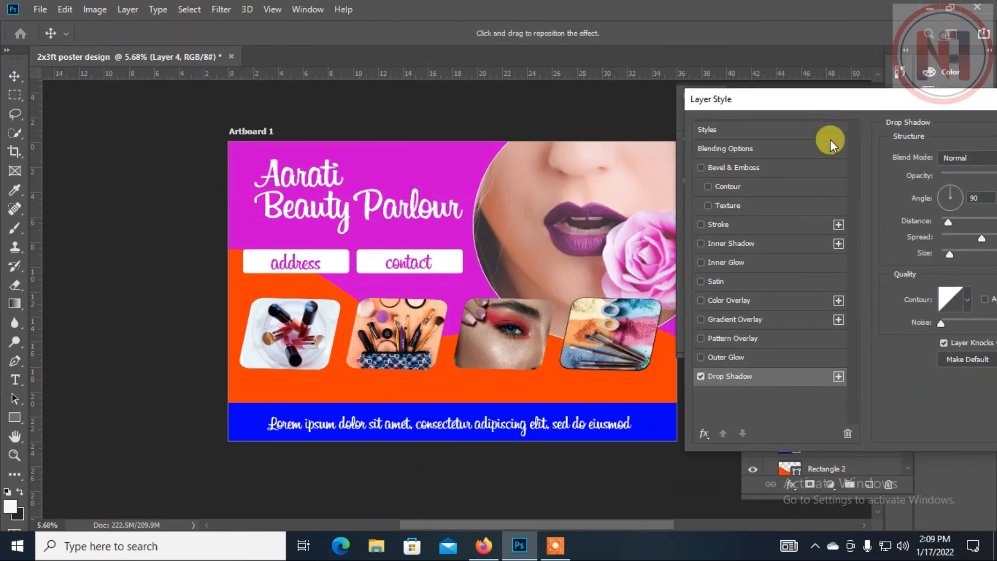
left_click_drag(904, 102, 239, 123)
left_click_drag(301, 238, 328, 239)
left_click_drag(301, 270, 348, 240)
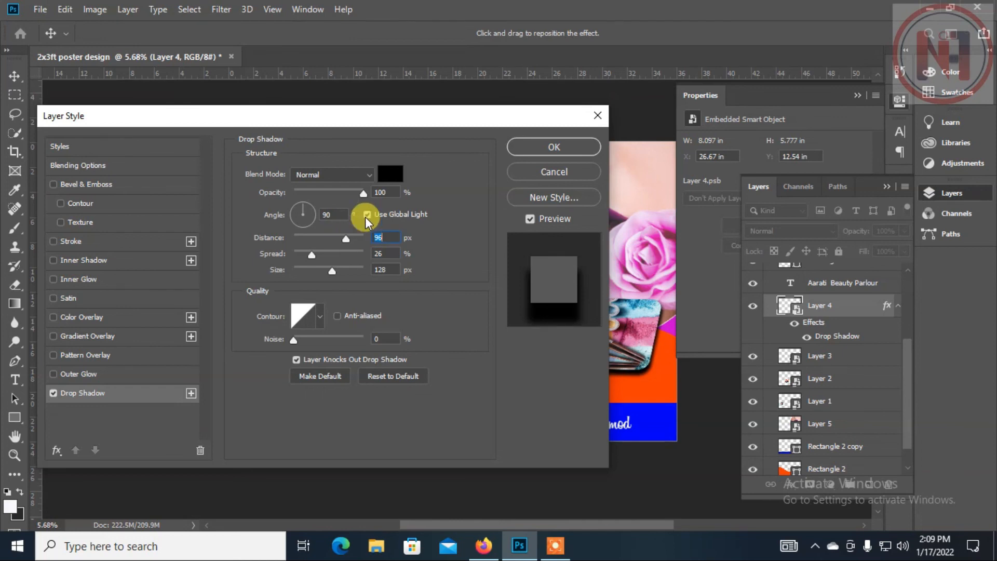
left_click_drag(425, 119, 291, 91)
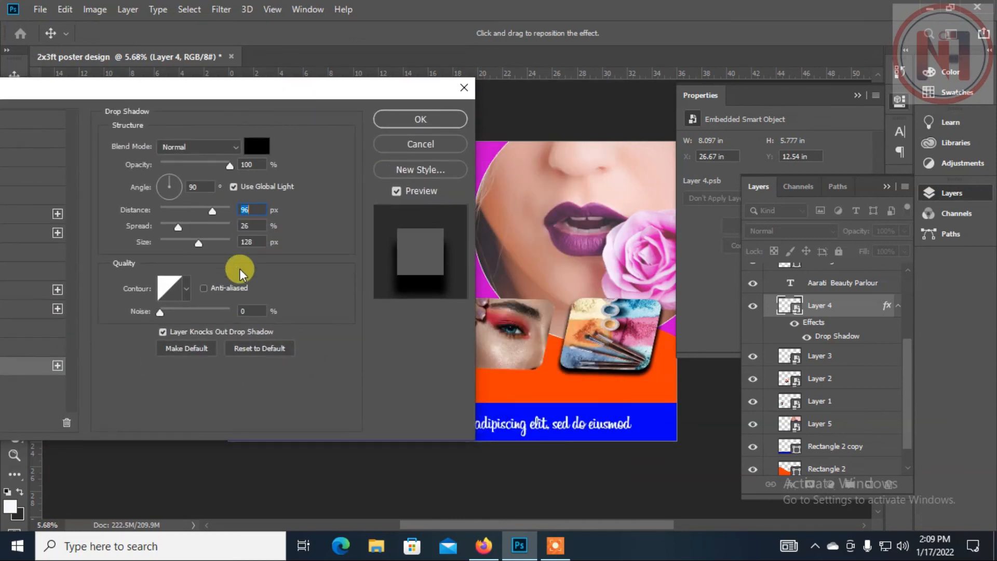
left_click(201, 241)
left_click_drag(201, 242, 238, 236)
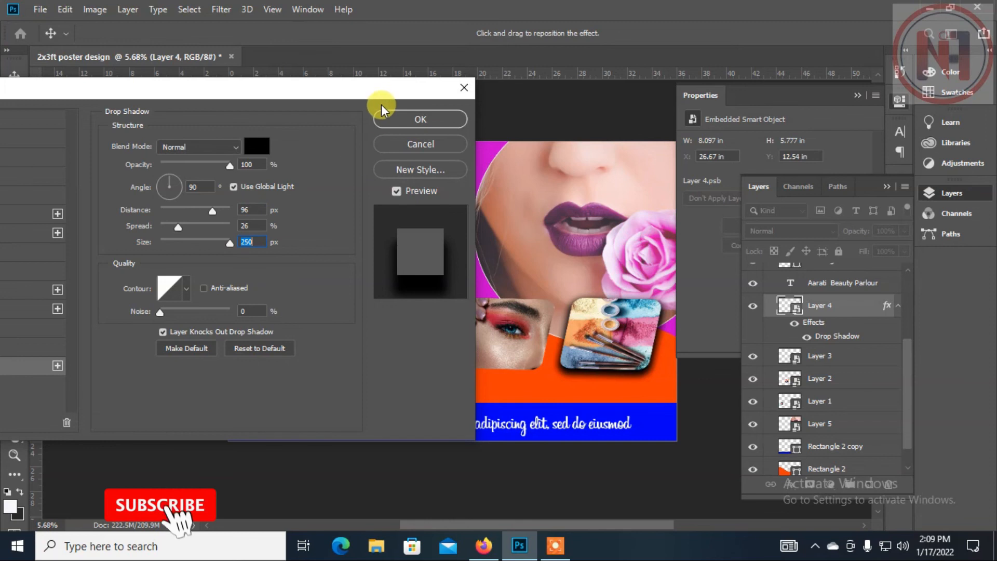
left_click(400, 124)
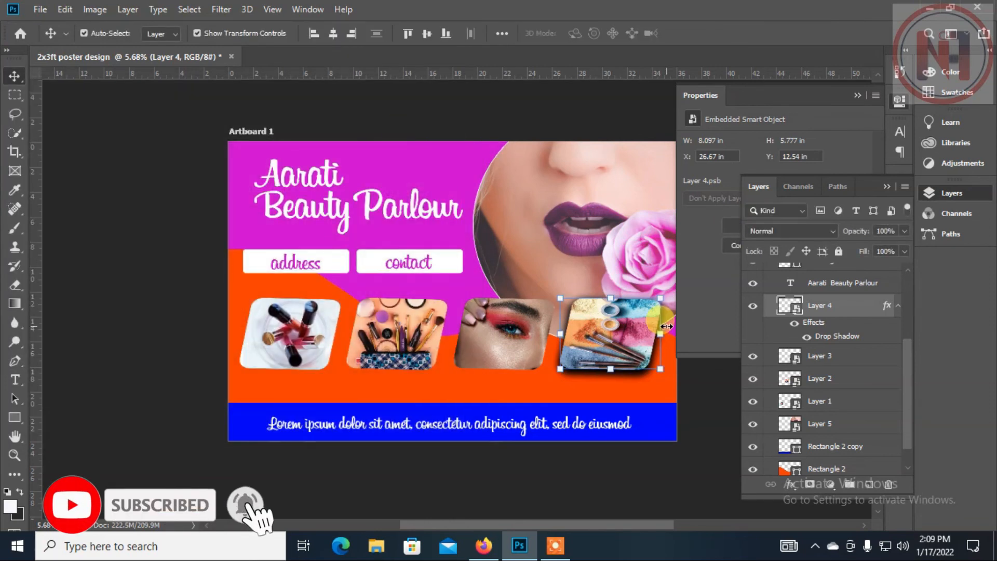
left_click(504, 325)
right_click(830, 351)
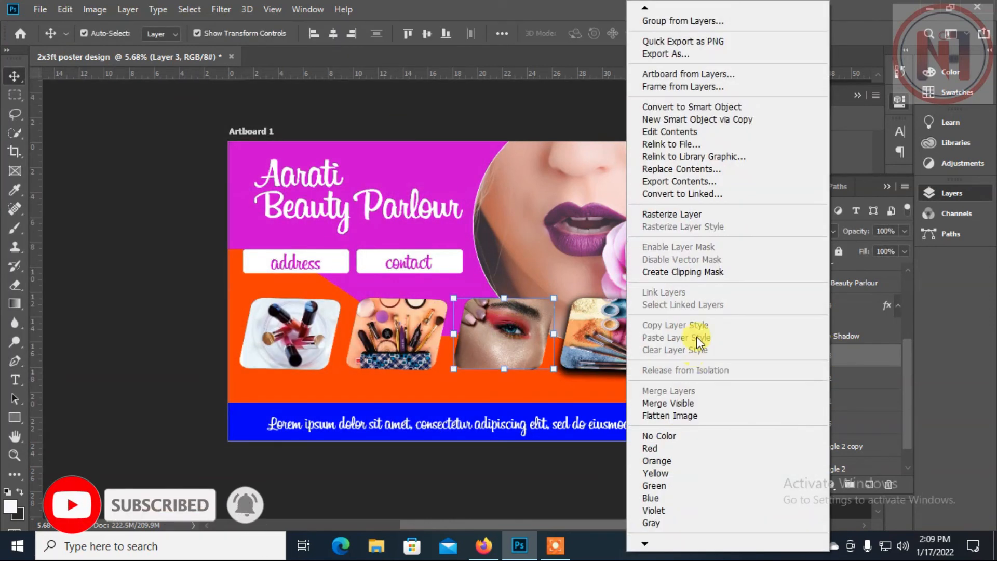
left_click(849, 343)
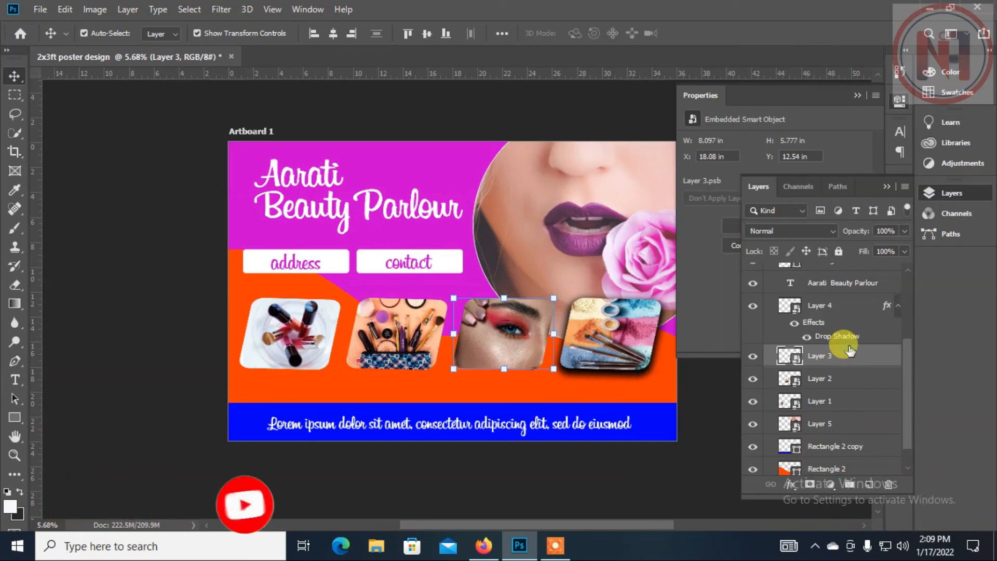
Copy the drop shadow layer style from Layer 4 and paste it onto Layer 3, the eye makeup photo
left_click(826, 309)
right_click(827, 313)
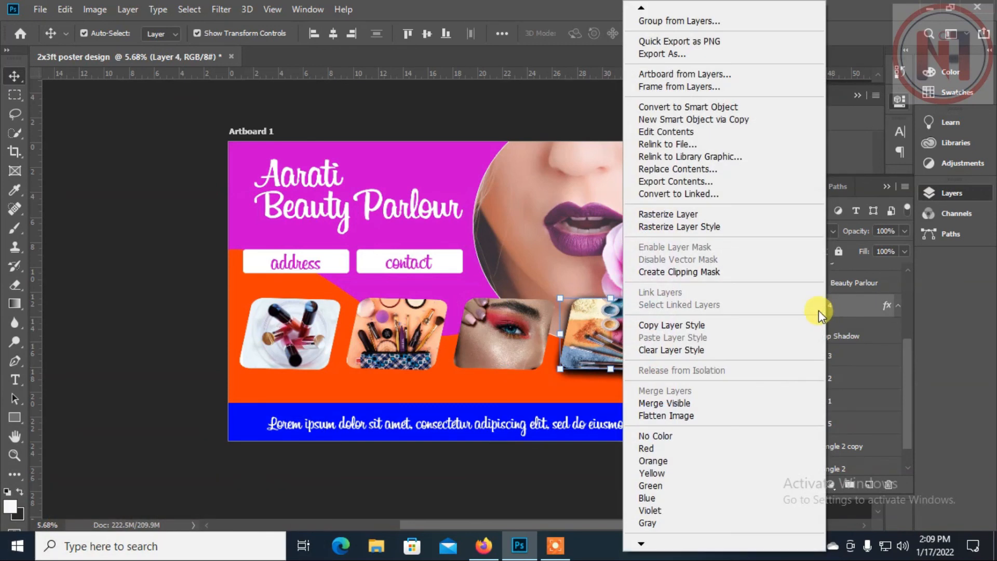
left_click(689, 329)
left_click(817, 353)
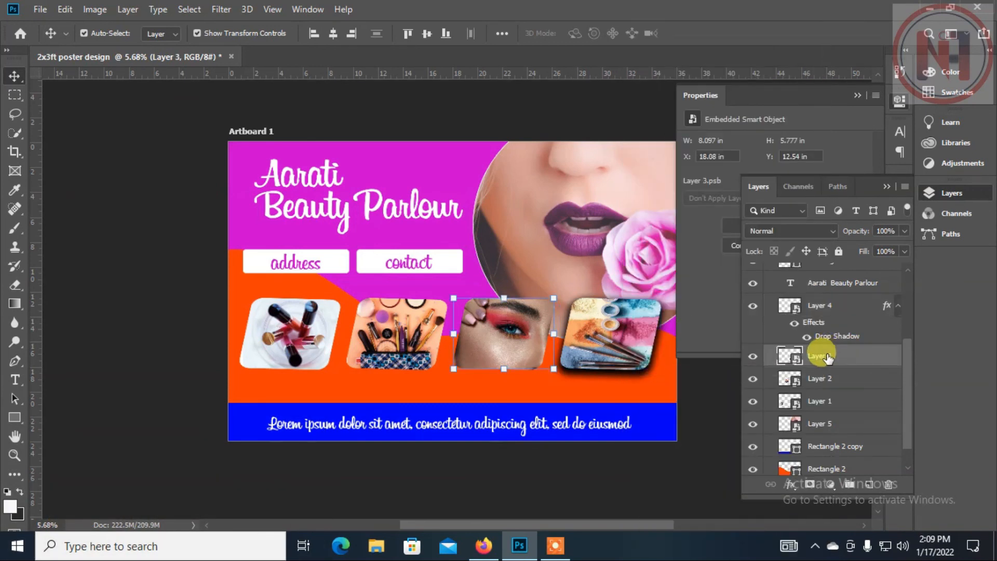
right_click(810, 355)
left_click(672, 337)
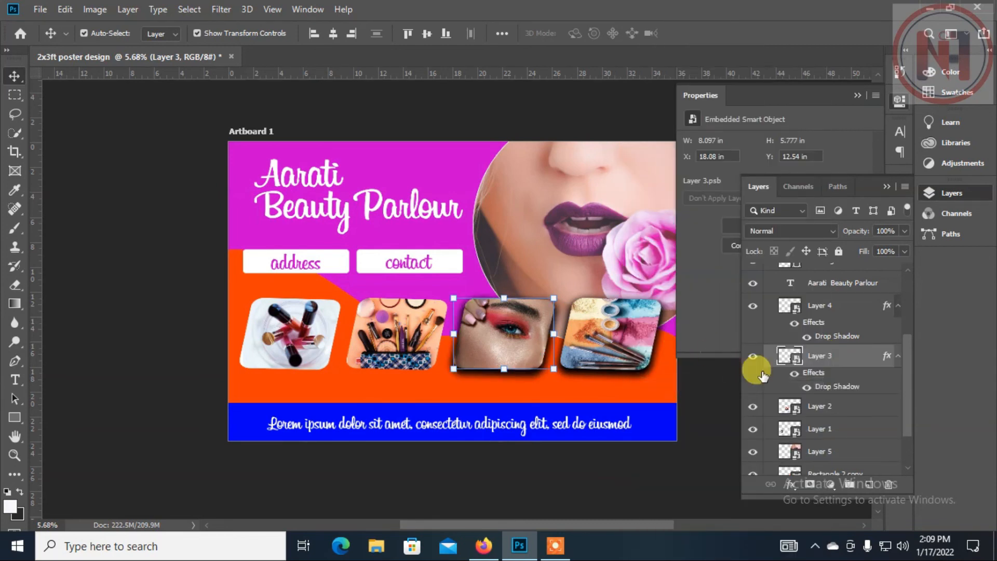
Paste the copied drop shadow style onto Layer 2 and Layer 1, the photos in the second and first frames
left_click(405, 329)
right_click(824, 406)
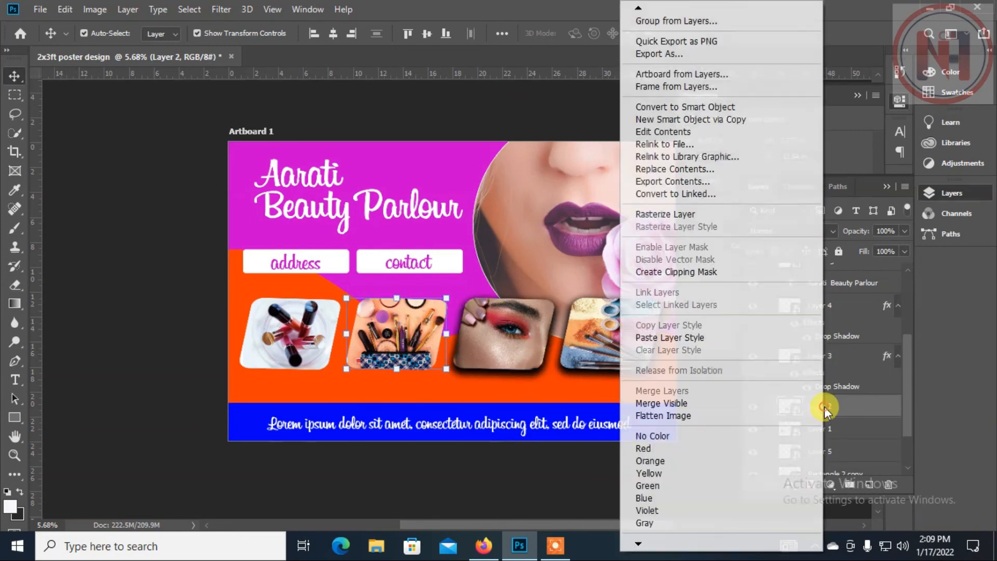
left_click(687, 338)
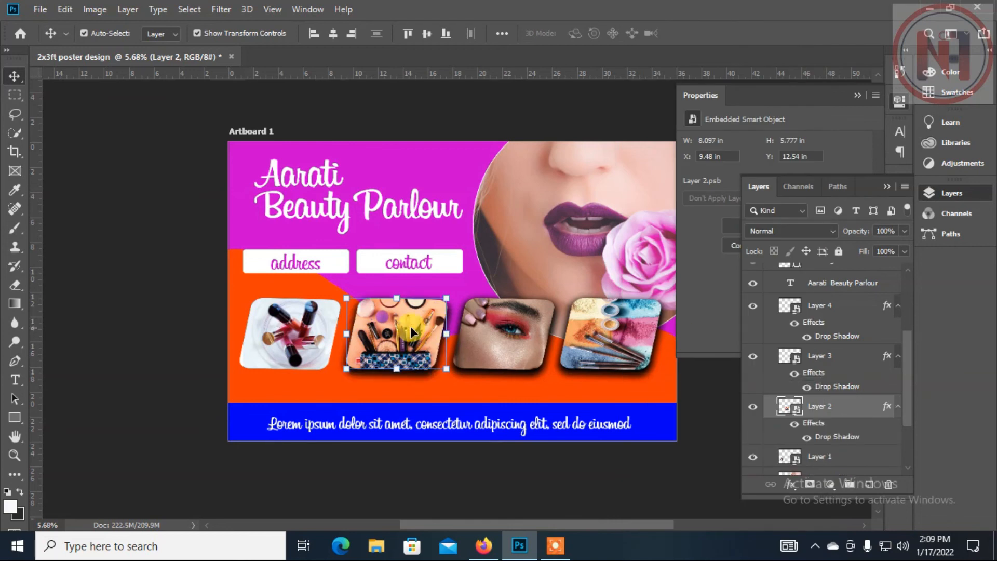
left_click(291, 332)
right_click(813, 455)
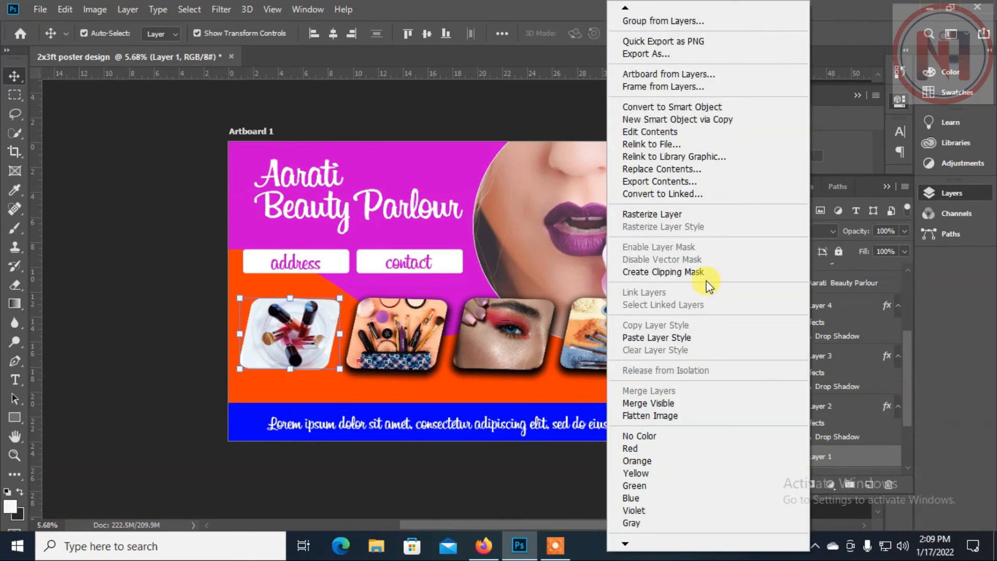
left_click(668, 337)
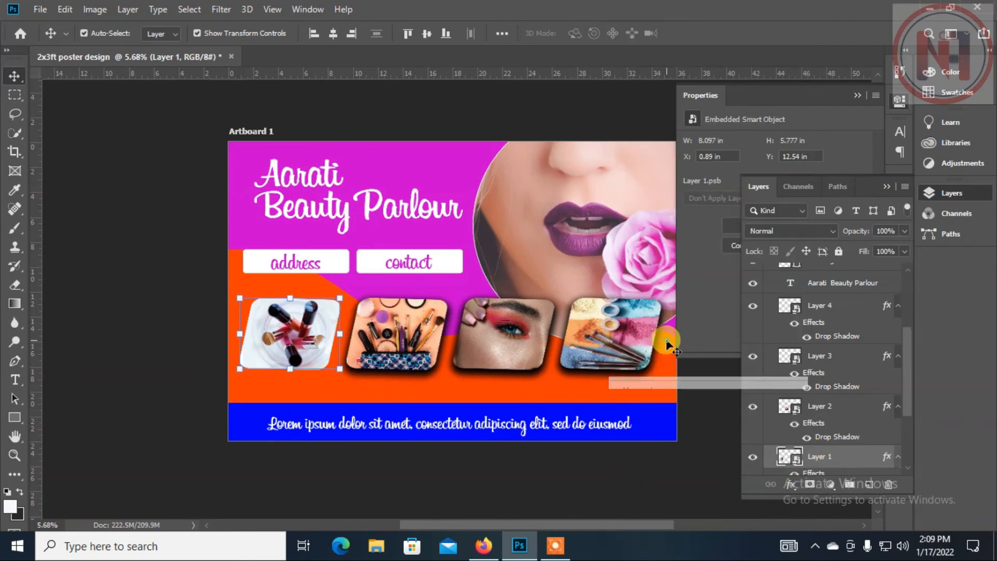
left_click(599, 226)
scroll(488, 210, "down", 2)
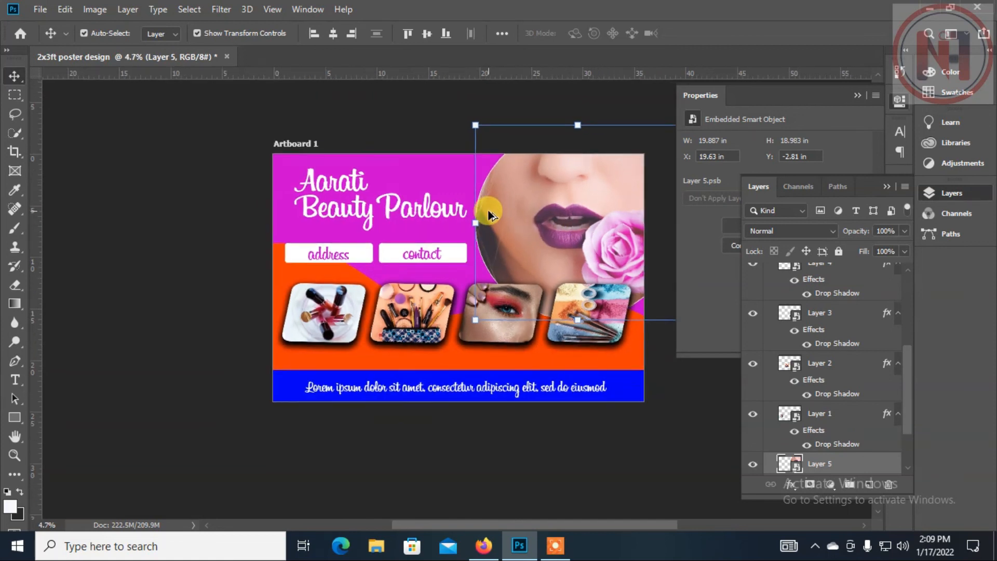
left_click(389, 138)
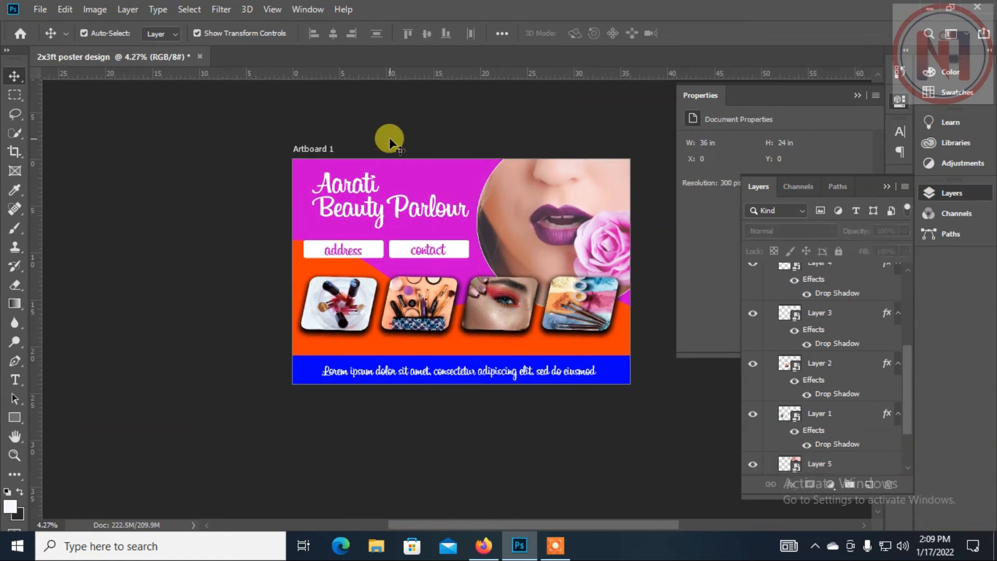